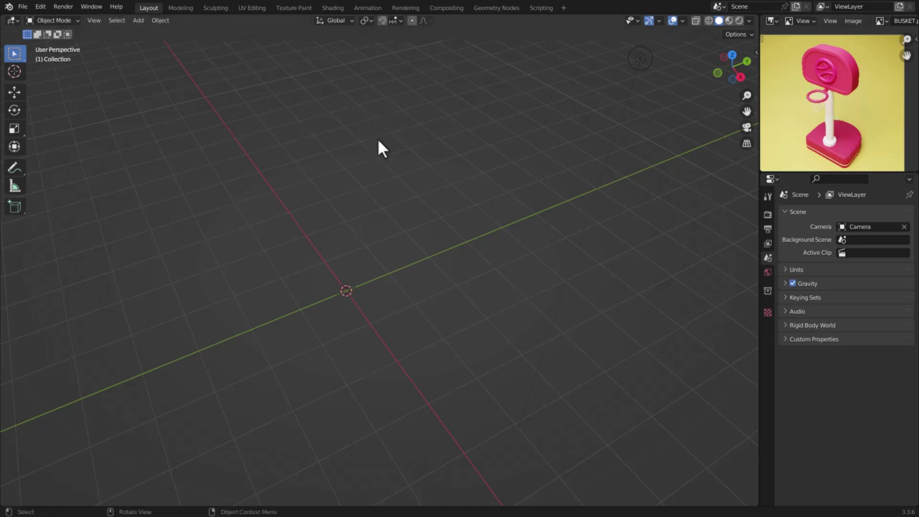
- Add a cube mesh at the centre of the scene
key(shift+a)
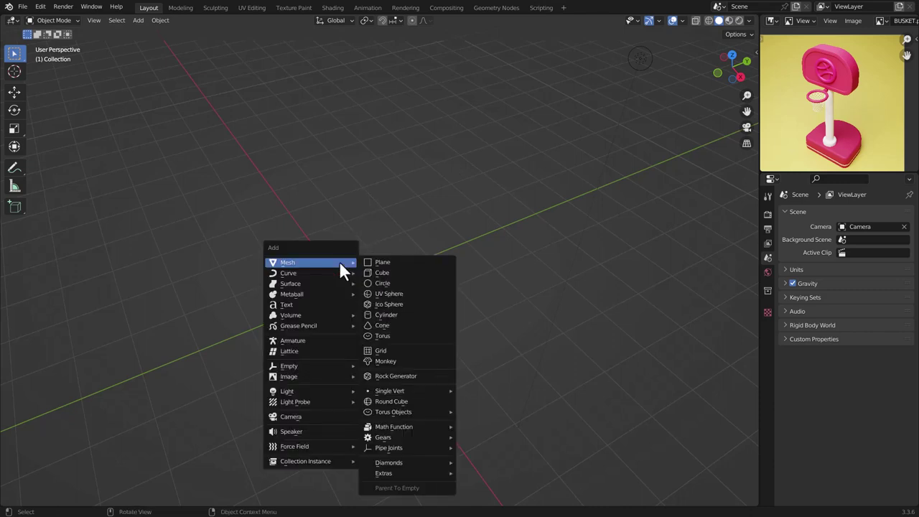
click(375, 270)
middle_drag(354, 269, 324, 256)
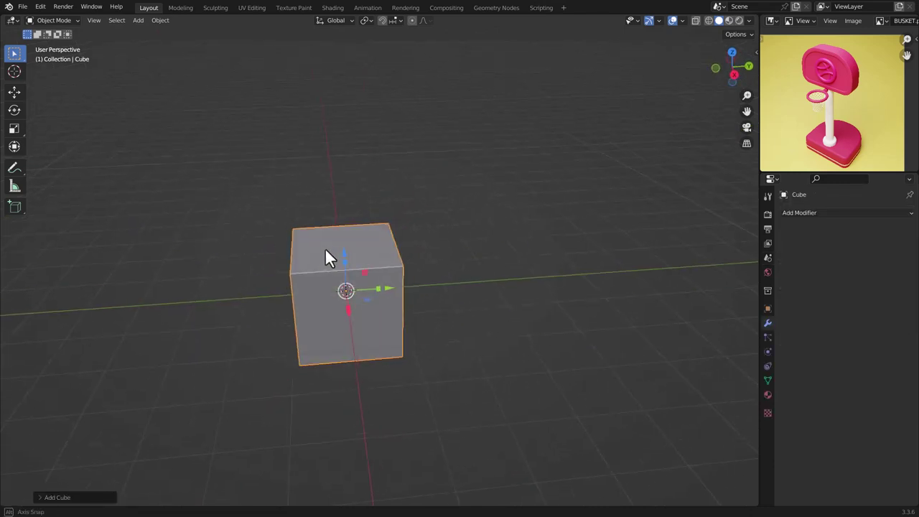
scroll(303, 257, up, 2)
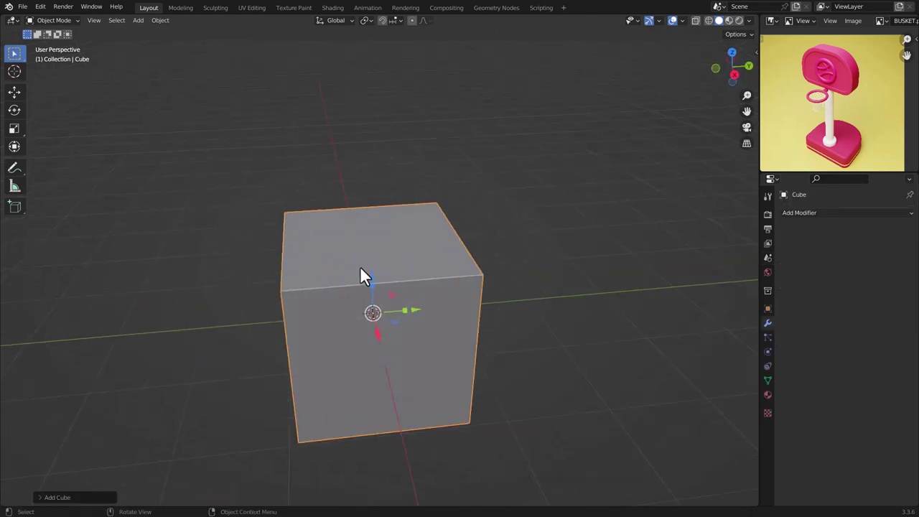
- Lower the cube's top face in Edit Mode to flatten it into a thin slab for the base
key(Tab)
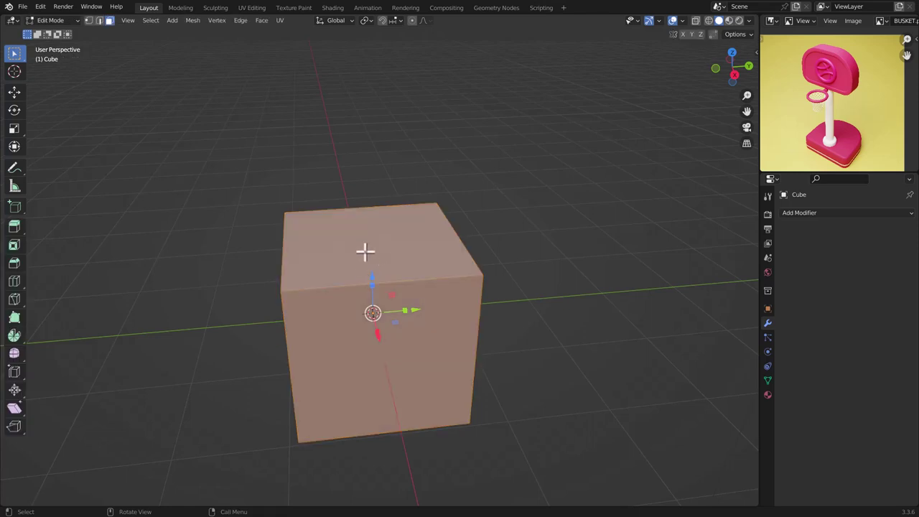
click(365, 251)
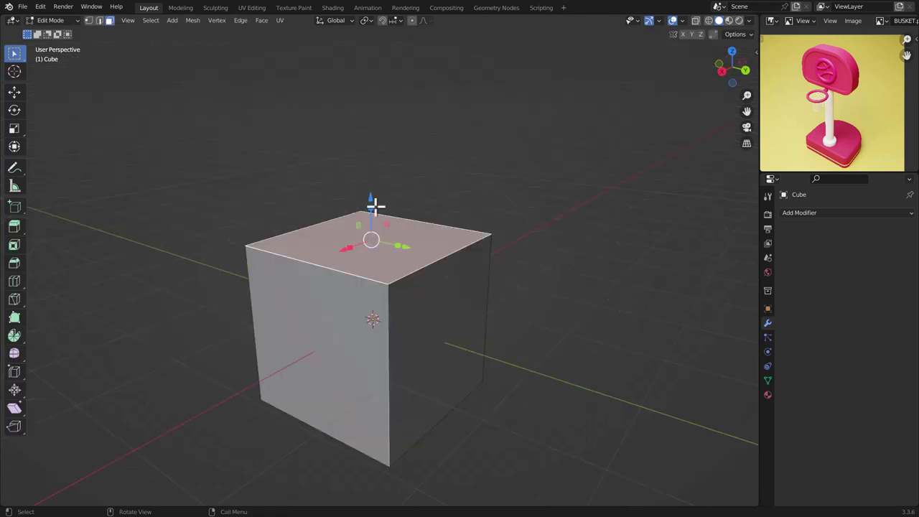
drag(372, 200, 373, 323)
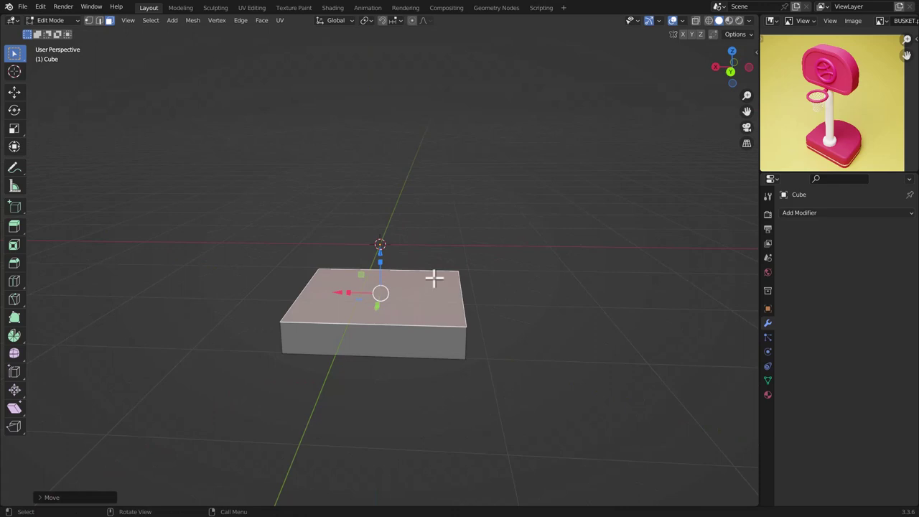
- Bevel the slab's four vertical corner edges about 0.492 m wide with 14 segments
middle_drag(433, 275, 422, 287)
click(379, 357)
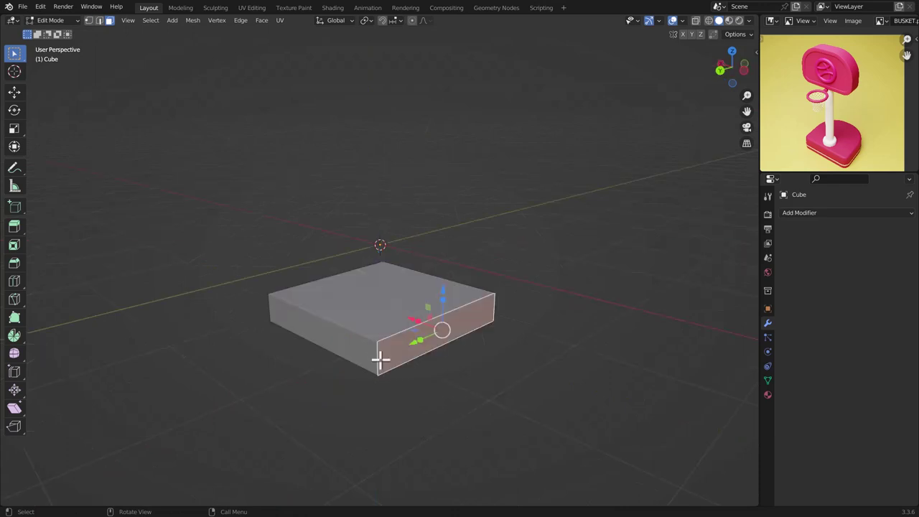
key(2)
click(378, 359)
middle_drag(508, 323, 445, 354)
alt+click(380, 357)
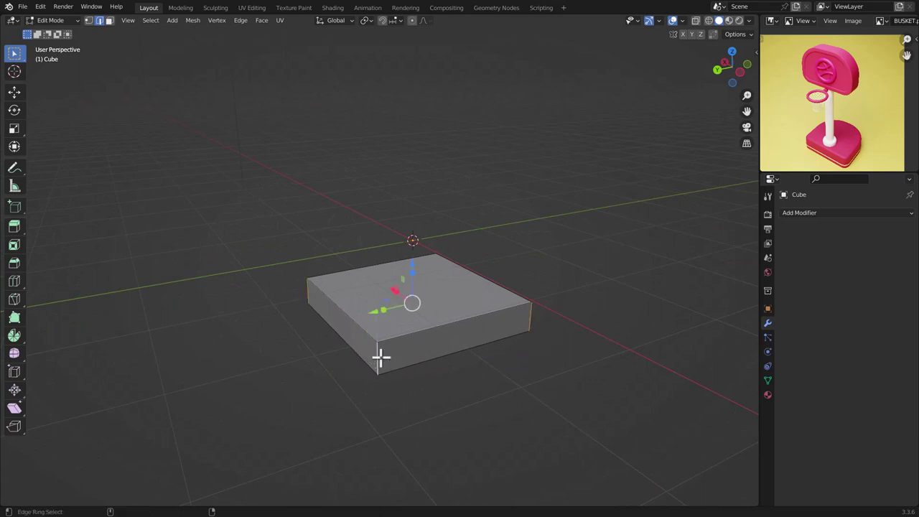
middle_drag(560, 273, 430, 275)
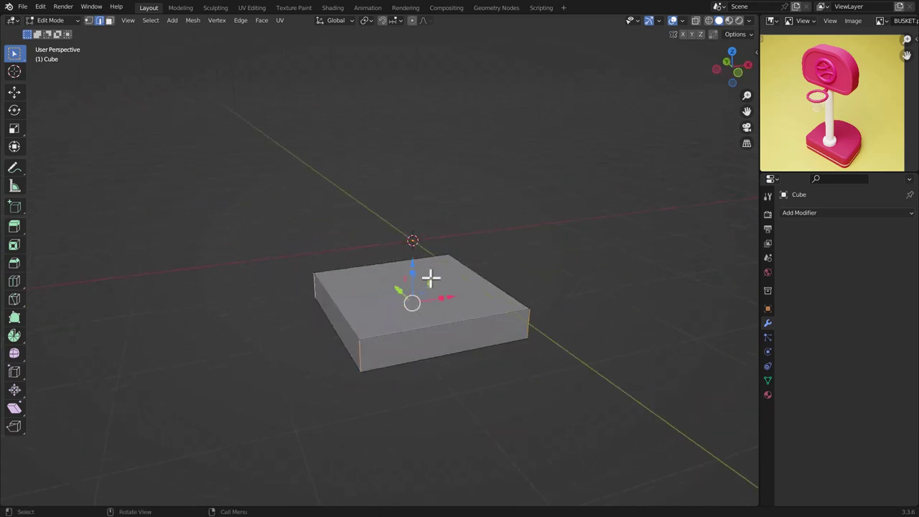
mouse_move(503, 286)
middle_down()
mouse_move(378, 293)
mouse_move(412, 299)
mouse_move(441, 281)
mouse_move(511, 302)
middle_up()
key(ctrl+b)
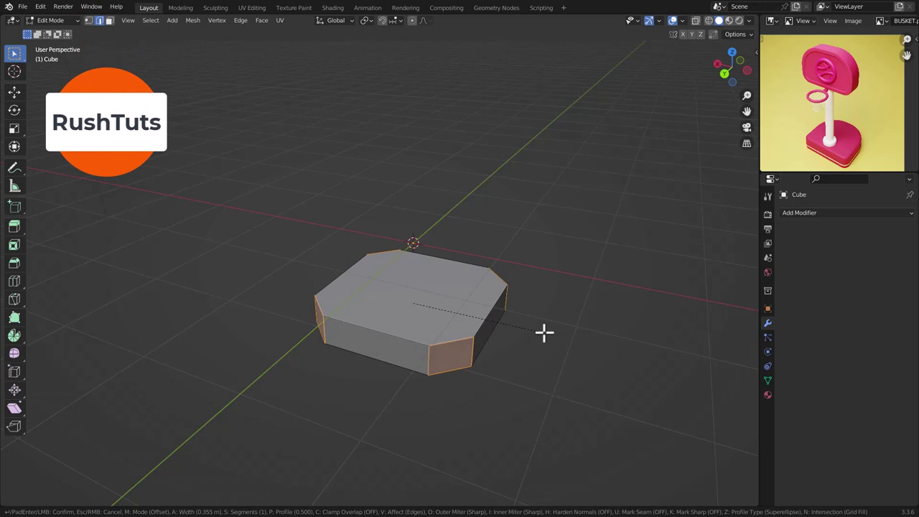
scroll(543, 332, up, 13)
click(543, 332)
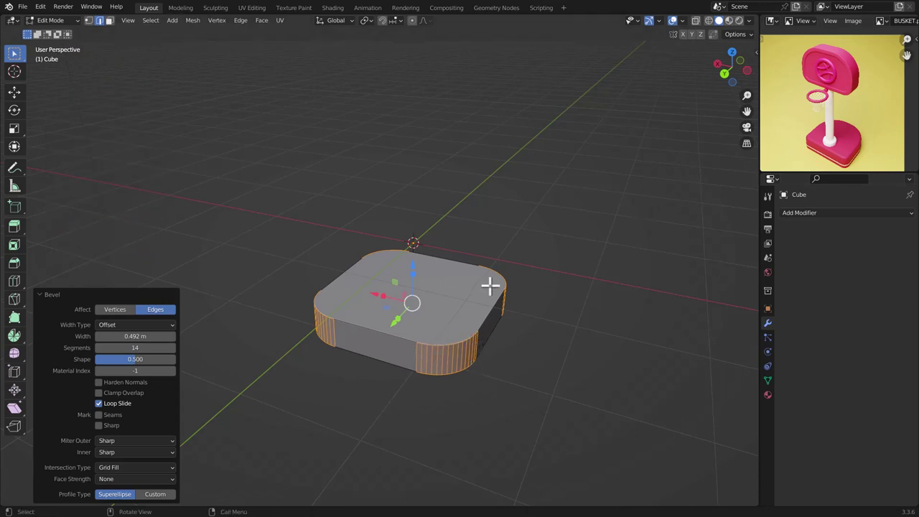
- Bevel around the slab's top face with 14 segments to round its upper rim
middle_drag(479, 266, 453, 265)
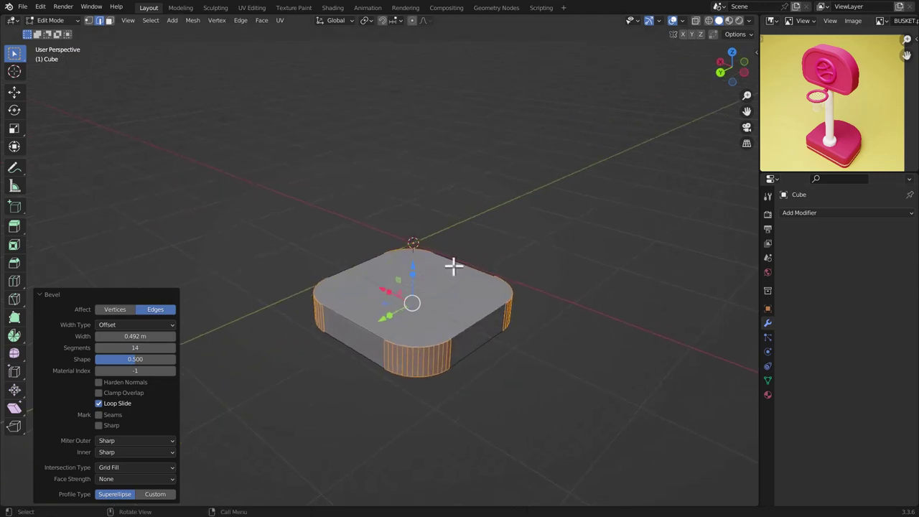
scroll(838, 126, up, 6)
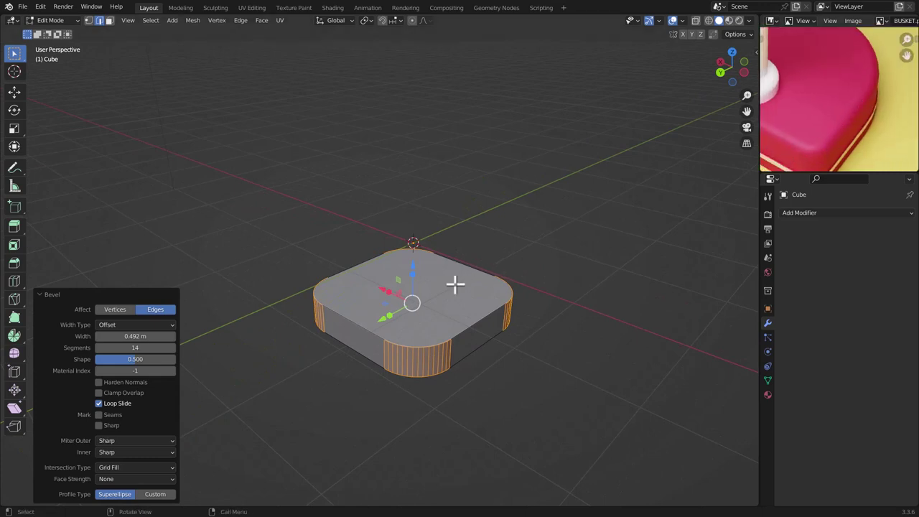
middle_drag(465, 311, 414, 312)
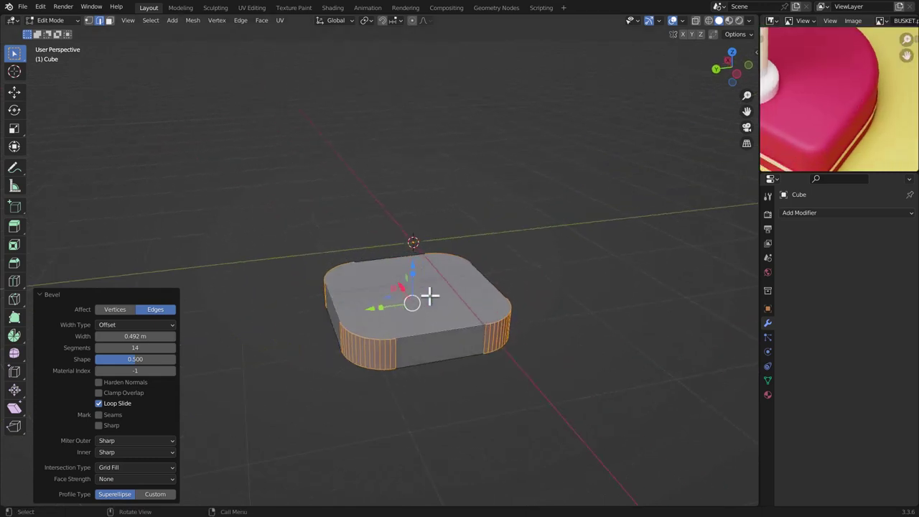
key(3)
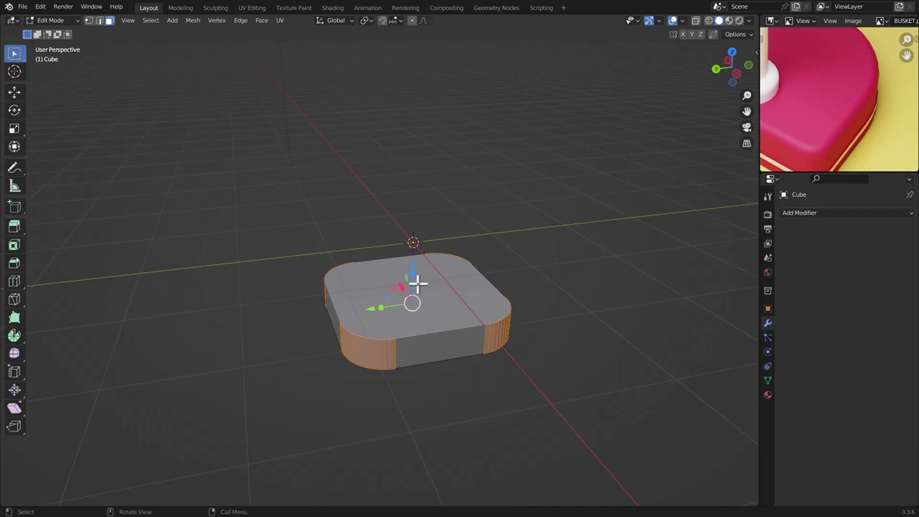
click(418, 286)
key(ctrl+b)
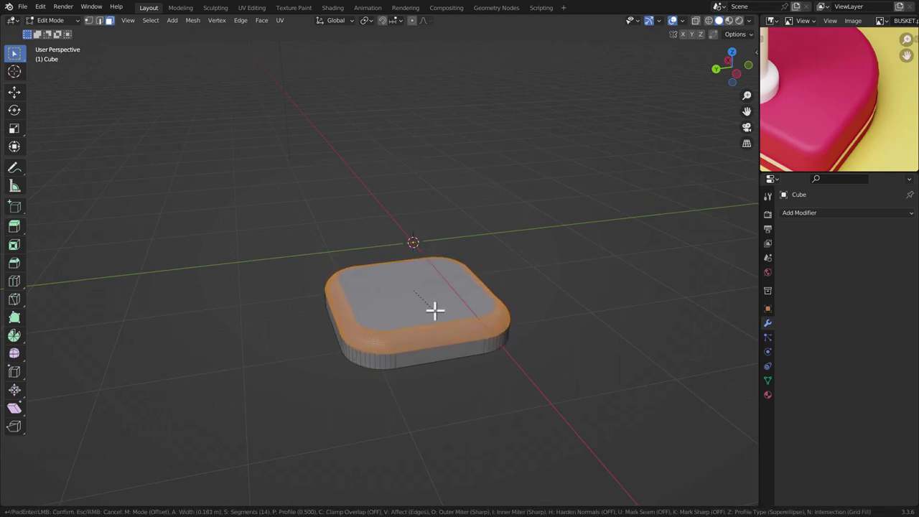
click(434, 301)
- Apply Shade Auto Smooth at 30° to the rounded slab in Object Mode and deselect it
middle_drag(433, 301, 404, 320)
key(Tab)
key(alt+a)
click(436, 318)
right_click(433, 300)
click(432, 300)
right_click(435, 313)
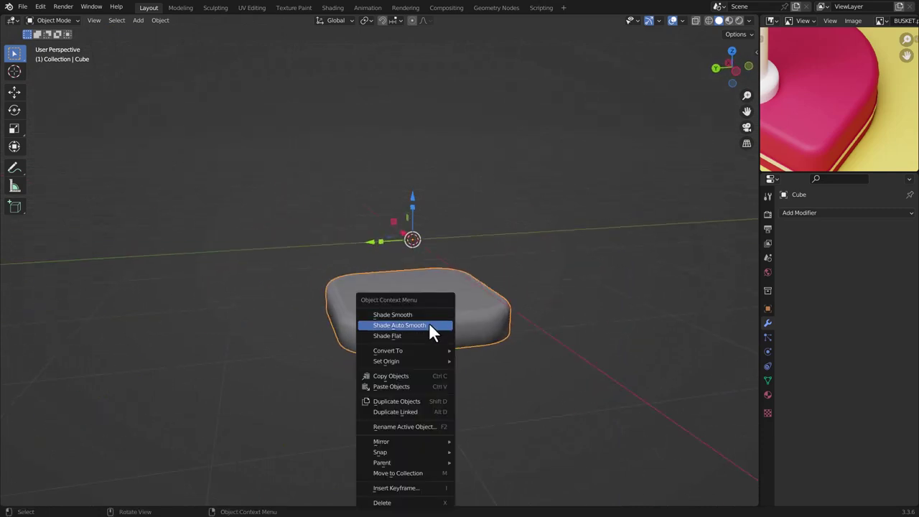
click(429, 324)
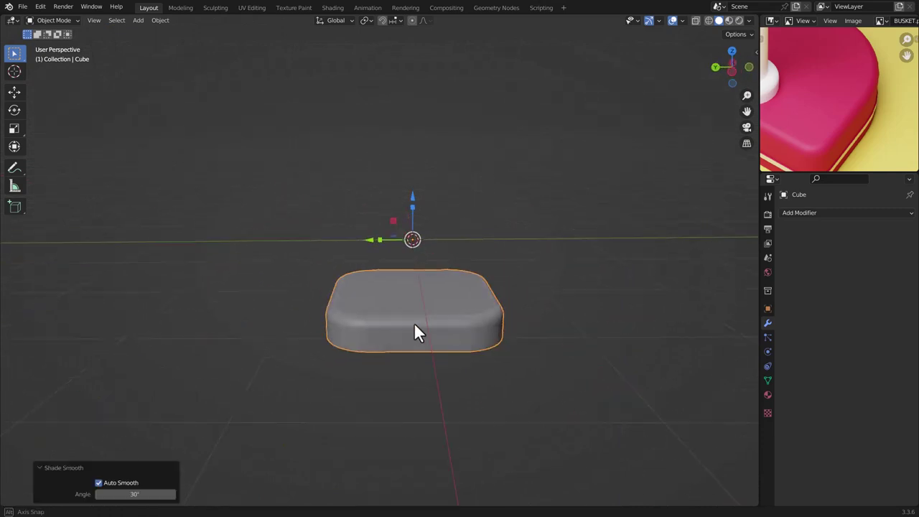
middle_drag(416, 330, 448, 342)
key(alt+a)
- Following the stripe on the reference image's base, add two centred horizontal loop cuts around the slab's side walls
scroll(826, 125, down, 4)
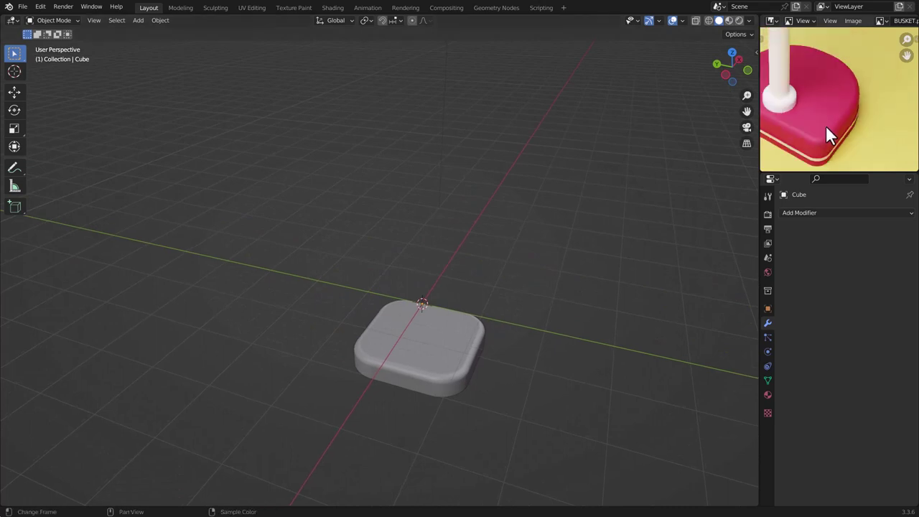
middle_drag(824, 105, 846, 94)
scroll(845, 95, up, 5)
middle_drag(865, 139, 857, 94)
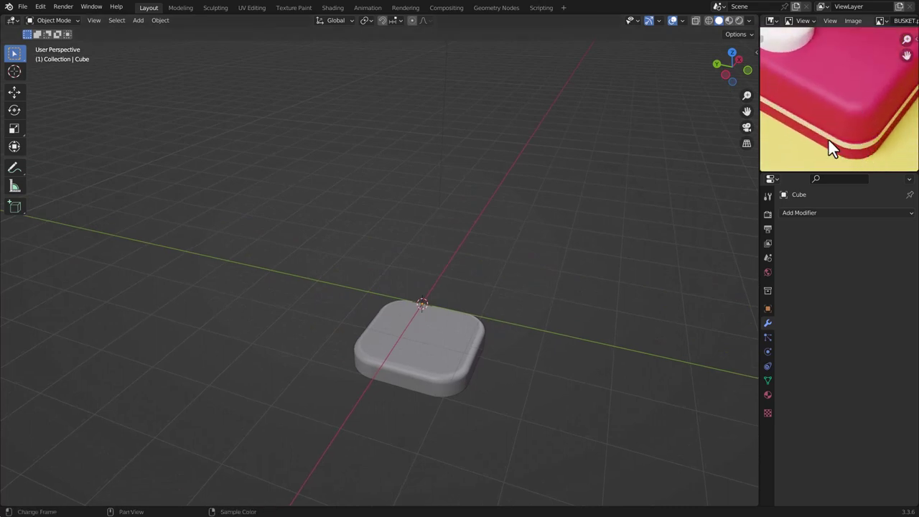
middle_drag(424, 349, 443, 378)
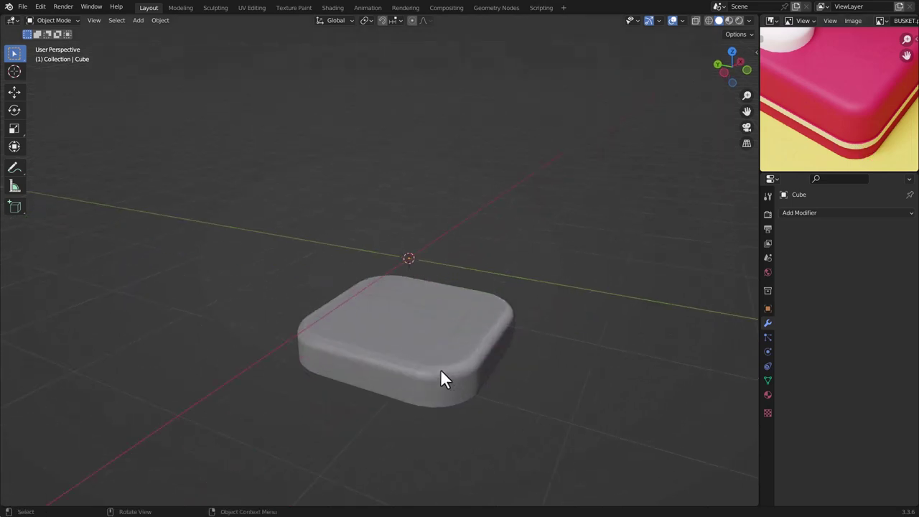
click(429, 356)
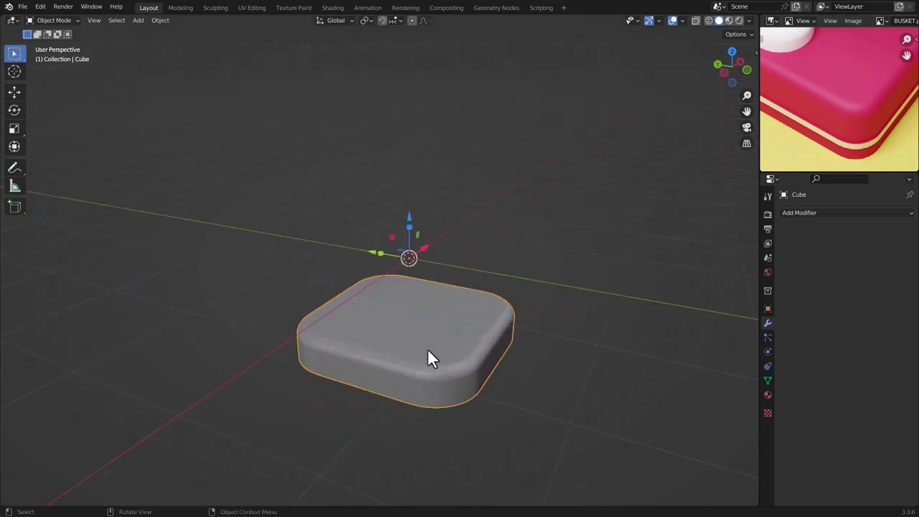
key(Tab)
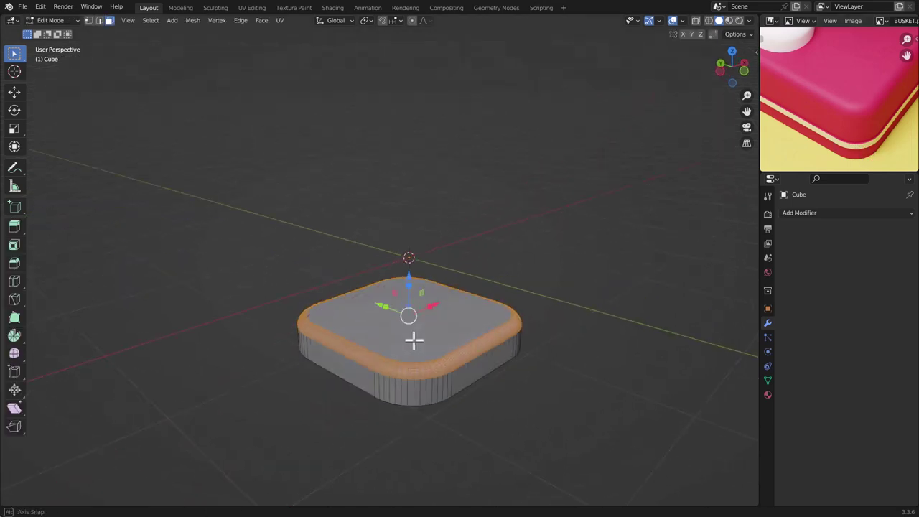
middle_drag(416, 340, 390, 373)
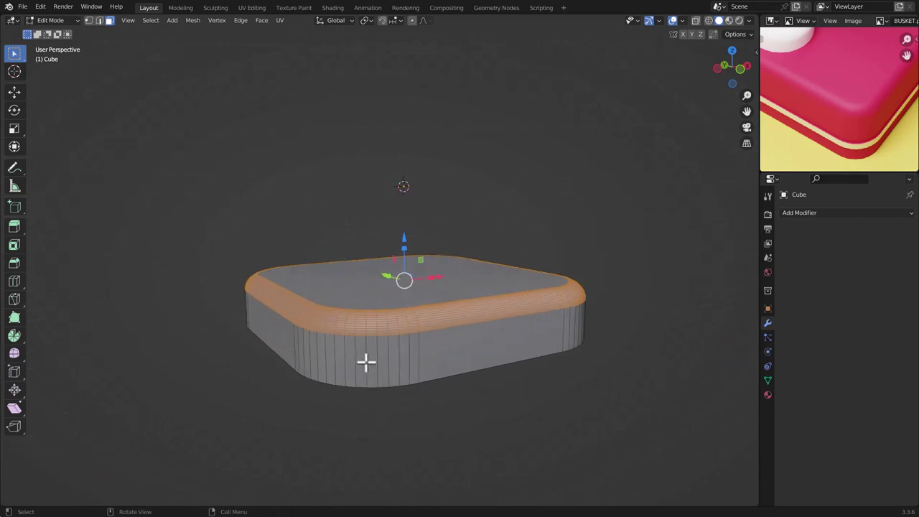
click(351, 400)
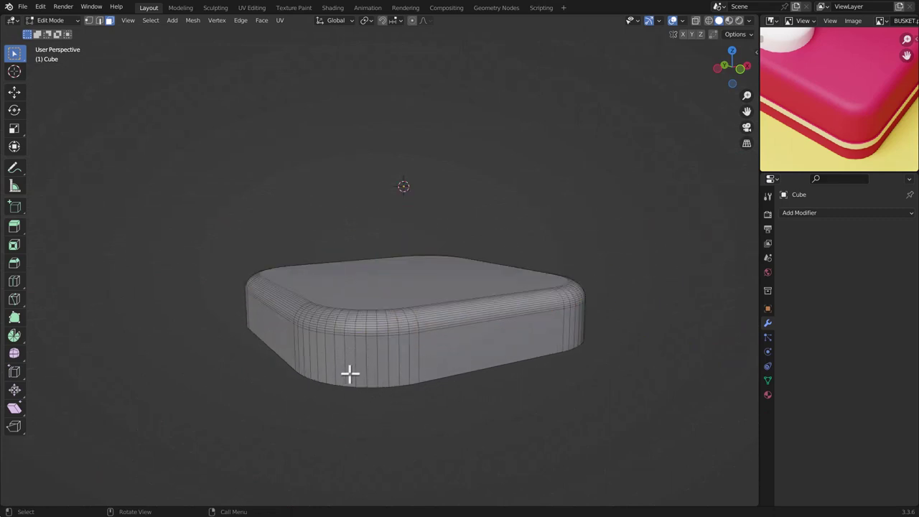
key(ctrl+r)
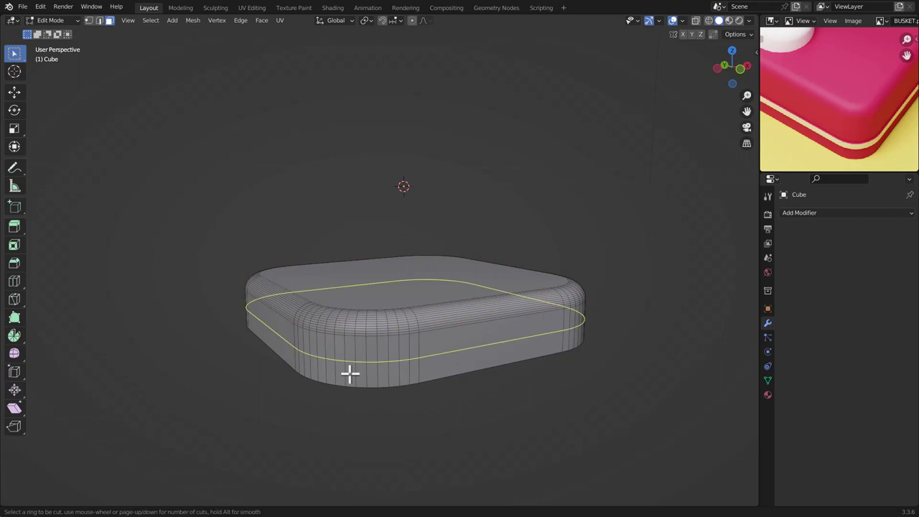
scroll(342, 369, up, 1)
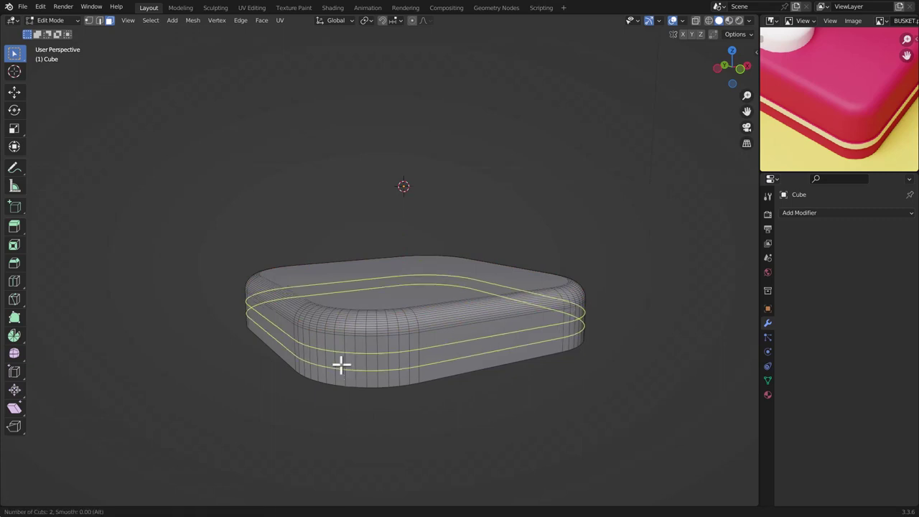
click(341, 365)
right_click(397, 362)
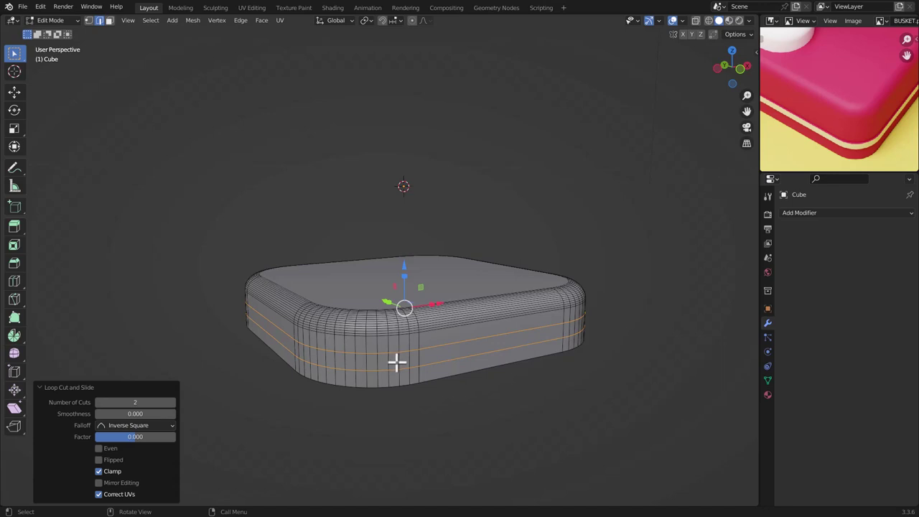
- Scale the two side loops to about 0.487 along Z to bring them closer together
key(s)
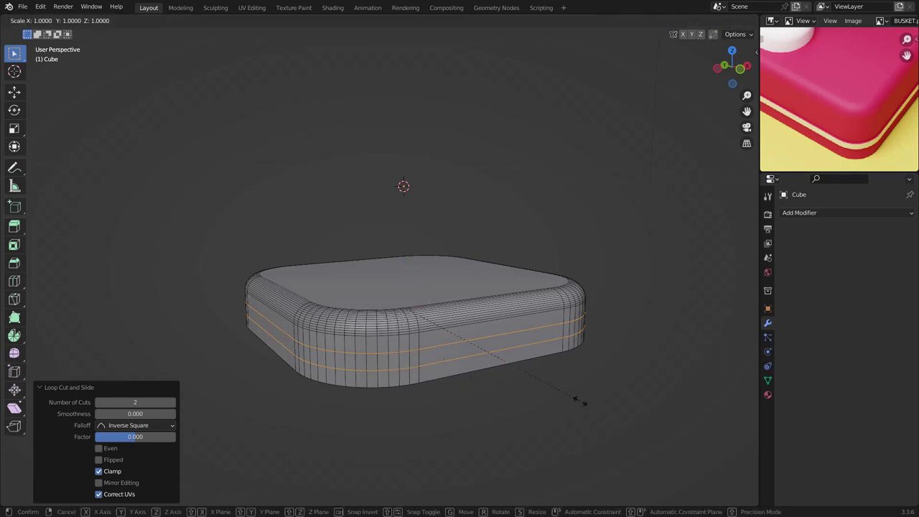
key(z)
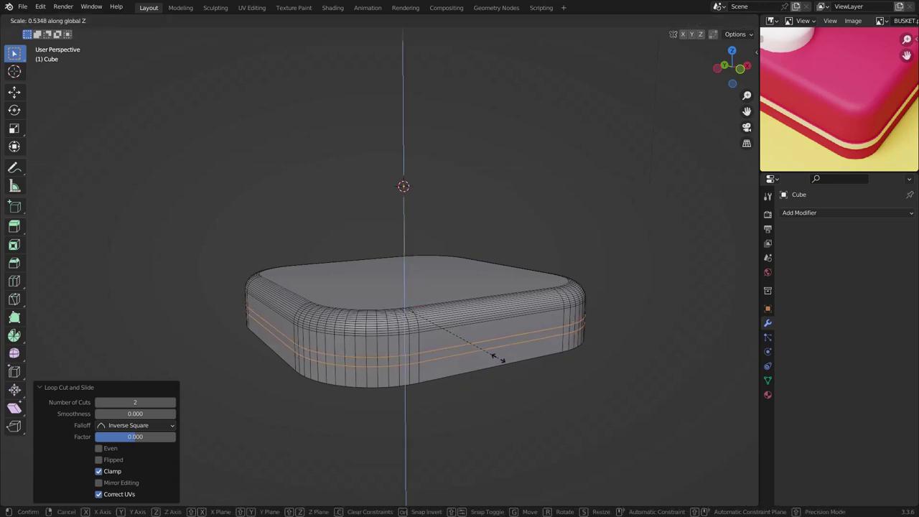
click(490, 352)
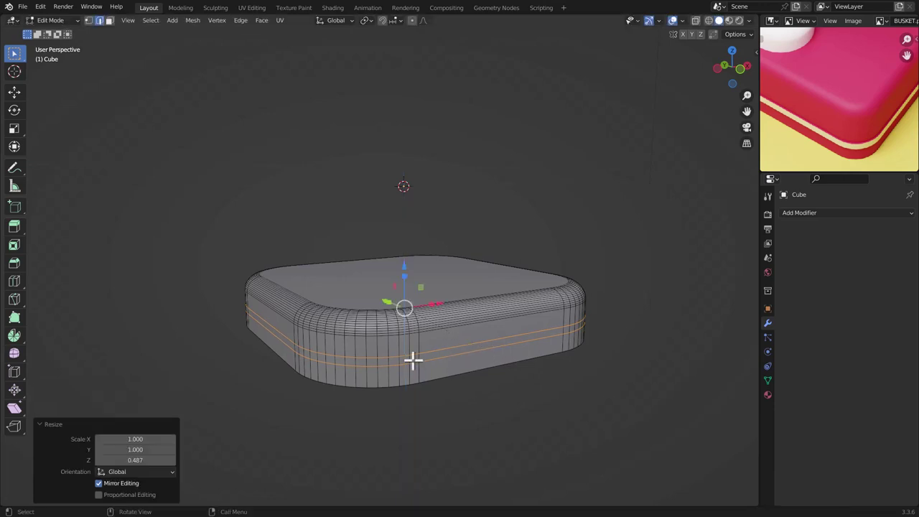
- Extrude the band of faces between the two side loops outward along their normals by about 0.016 m and return to Object Mode
mouse_move(412, 361)
middle_down()
mouse_move(381, 355)
mouse_move(396, 359)
middle_up()
scroll(395, 359, up, 2)
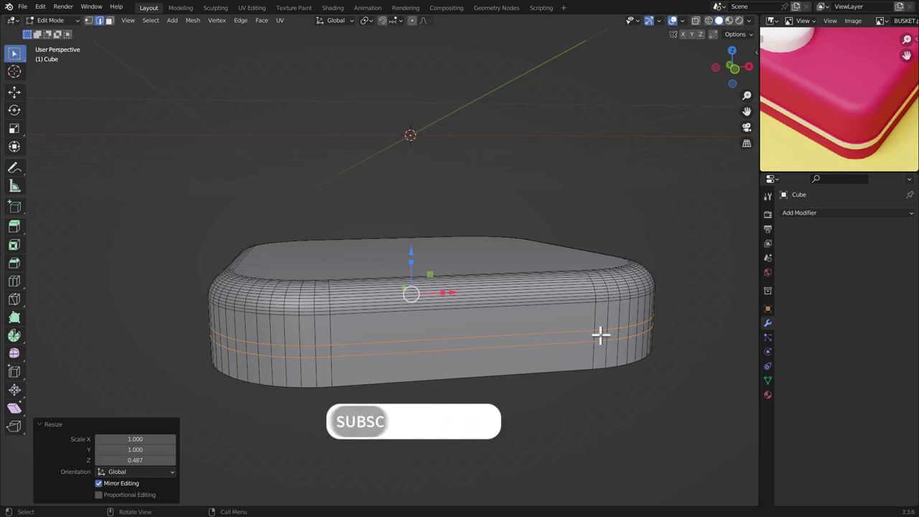
middle_drag(600, 332, 512, 342)
key(alt+a)
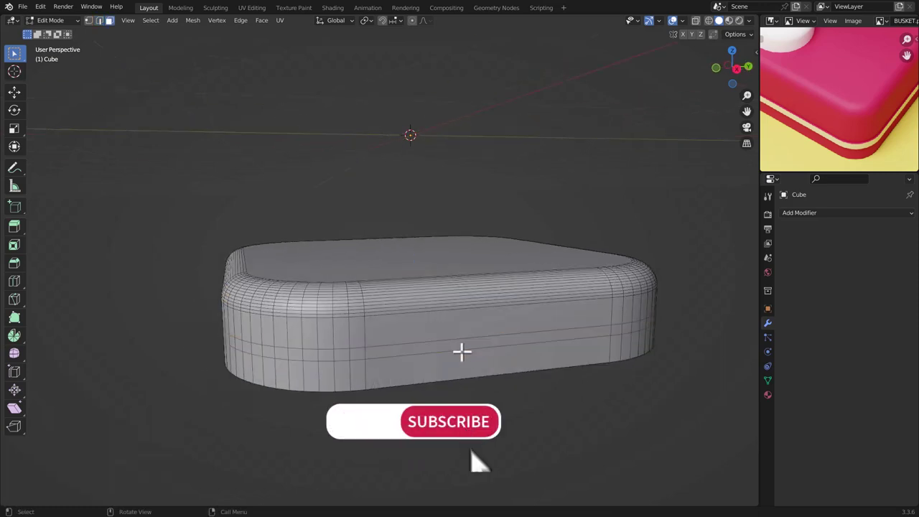
ctrl+alt+click(366, 352)
middle_drag(368, 352, 533, 384)
right_click(552, 382)
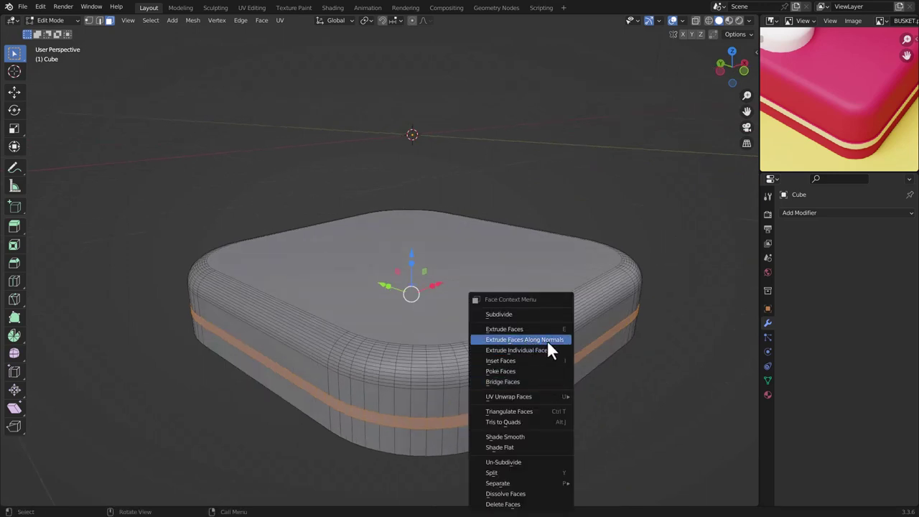
click(547, 340)
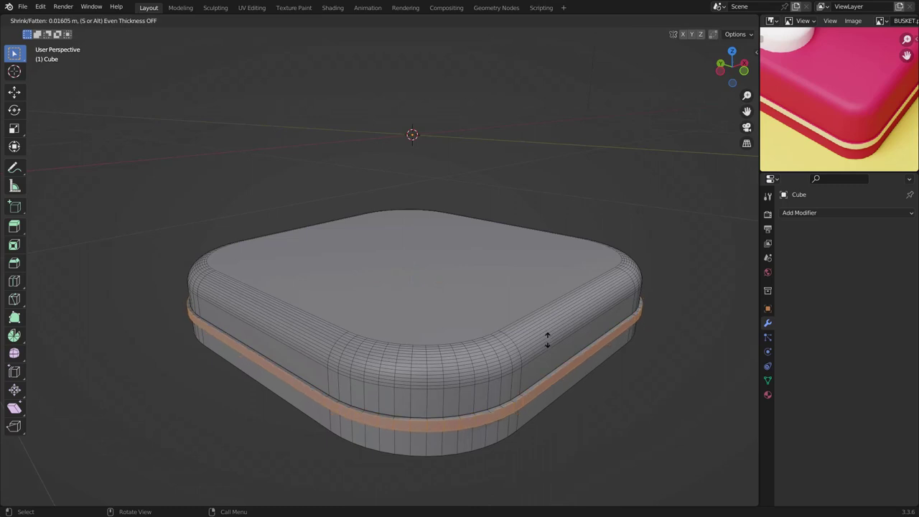
click(548, 341)
key(Tab)
- Select the slab's flat top face in Edit Mode and snap the 3D cursor to its centre
mouse_move(479, 385)
middle_down()
mouse_move(421, 359)
mouse_move(509, 398)
mouse_move(469, 389)
middle_up()
scroll(468, 389, down, 1)
scroll(812, 47, down, 3)
middle_drag(812, 48, 821, 79)
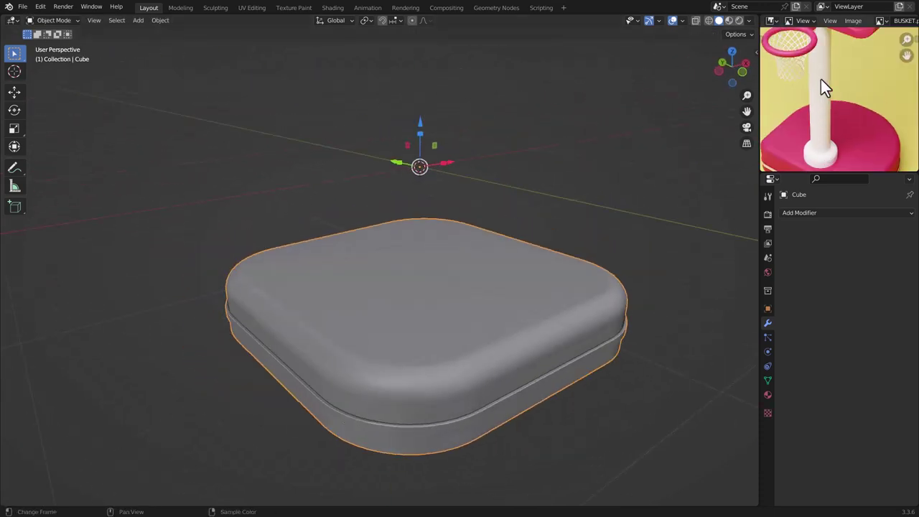
mouse_move(827, 119)
middle_down()
mouse_move(799, 119)
mouse_move(822, 111)
middle_up()
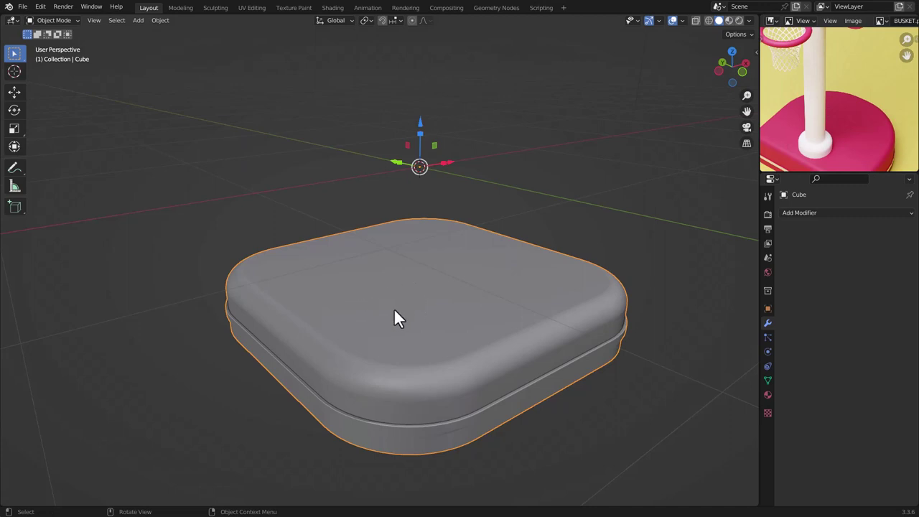
key(Tab)
click(380, 292)
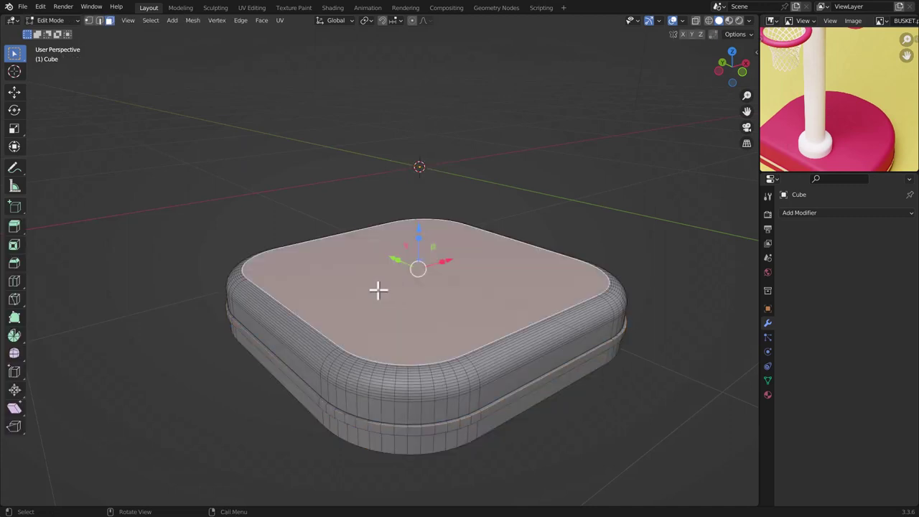
key(shift+s)
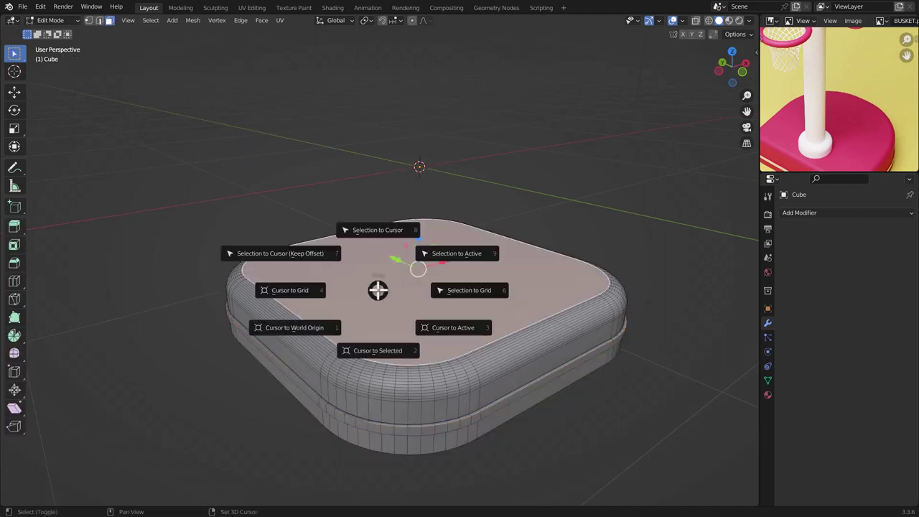
click(381, 362)
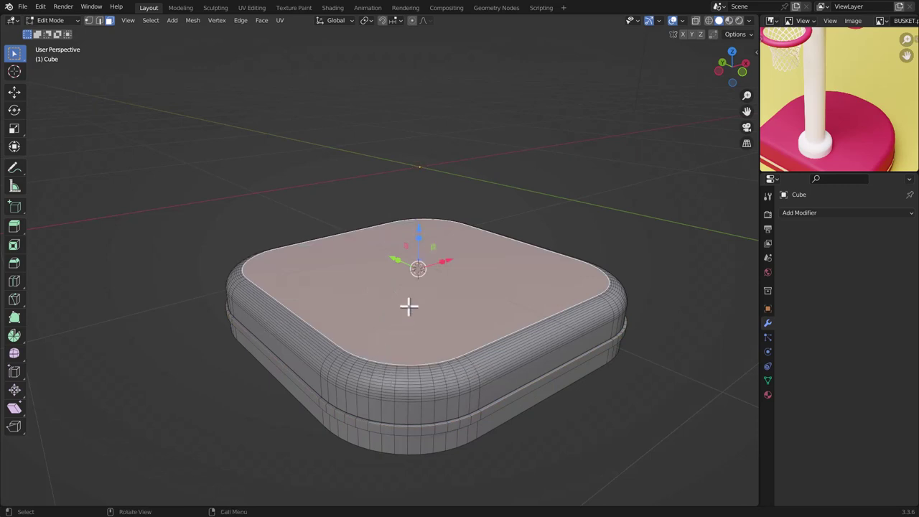
- Add a 32-vertex cylinder at the 3D cursor in Object Mode and scale it to about 0.16 for the pole's foot
key(Tab)
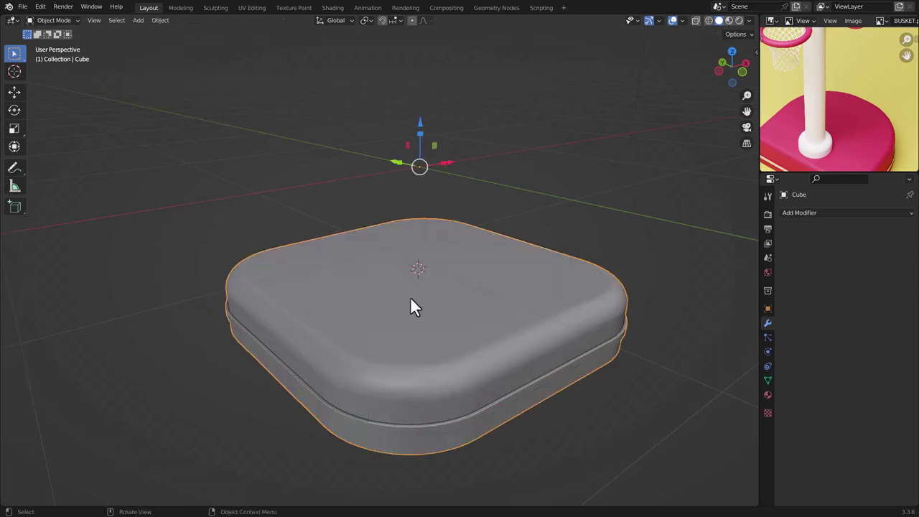
key(shift+a)
mouse_move(411, 299)
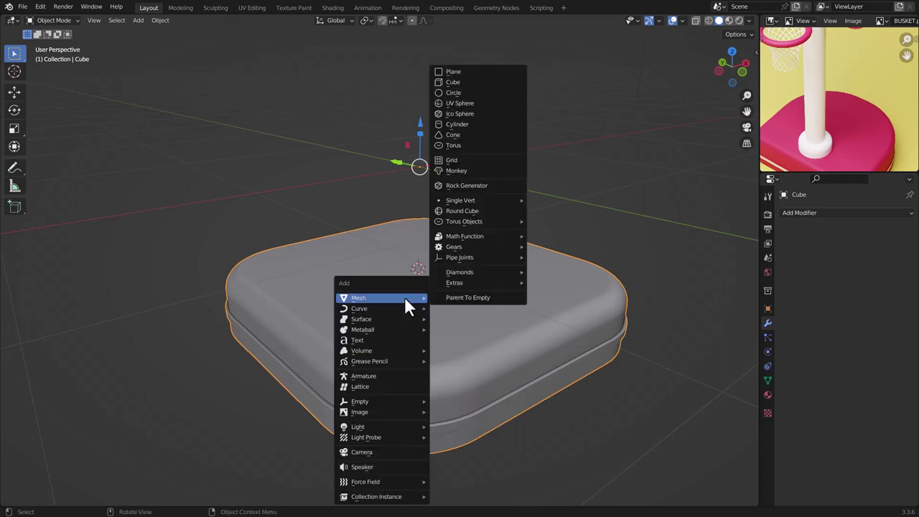
click(466, 124)
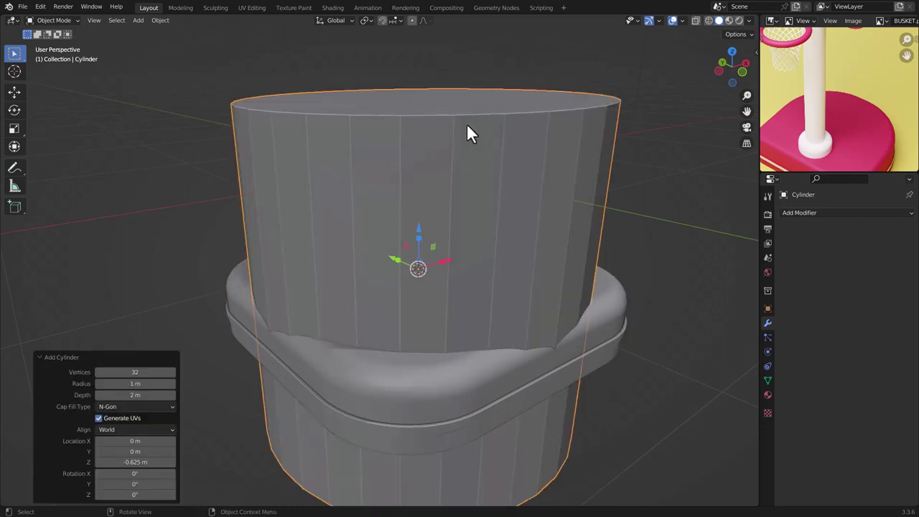
key(s)
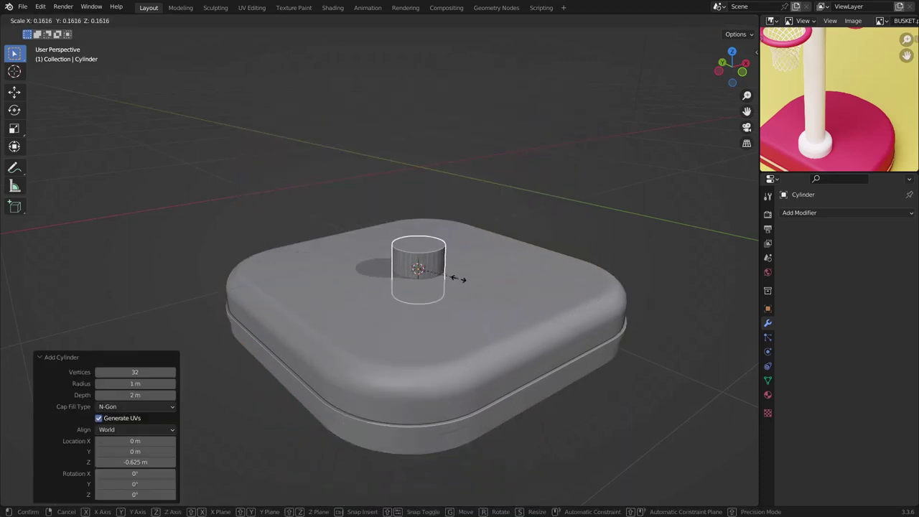
click(458, 279)
- Move the cylinder about -0.652 m along X, toward the edge of the slab
click(549, 223)
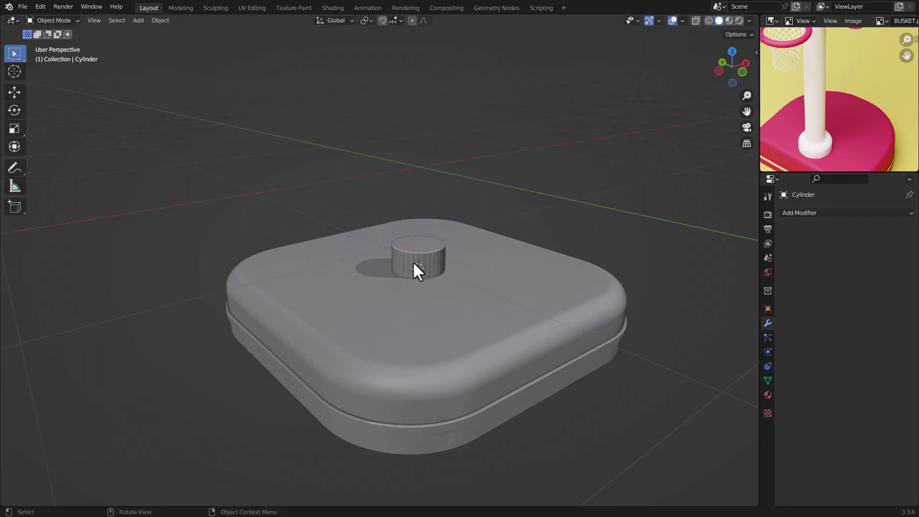
middle_drag(414, 267, 437, 320)
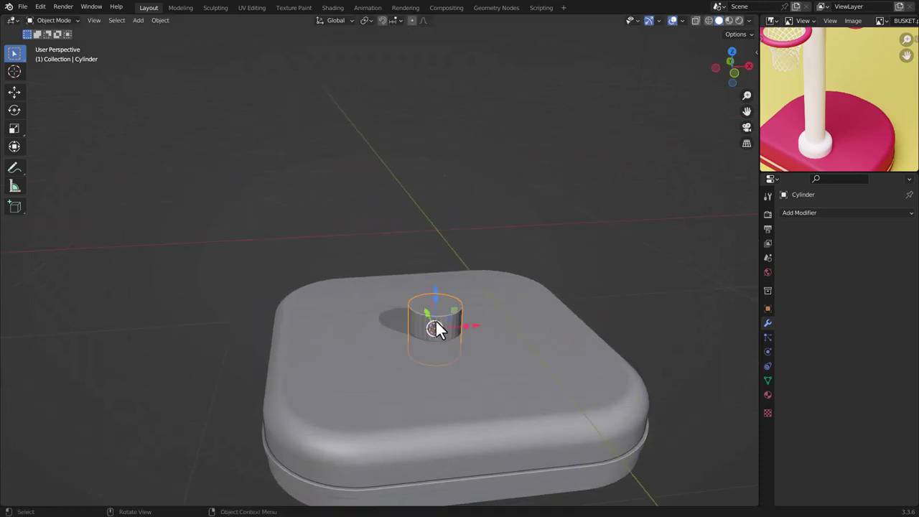
drag(462, 326, 367, 331)
- Inset the cylinder's top face with a thickness of about 0.34 m in Edit Mode
middle_drag(367, 331, 381, 318)
scroll(370, 316, up, 5)
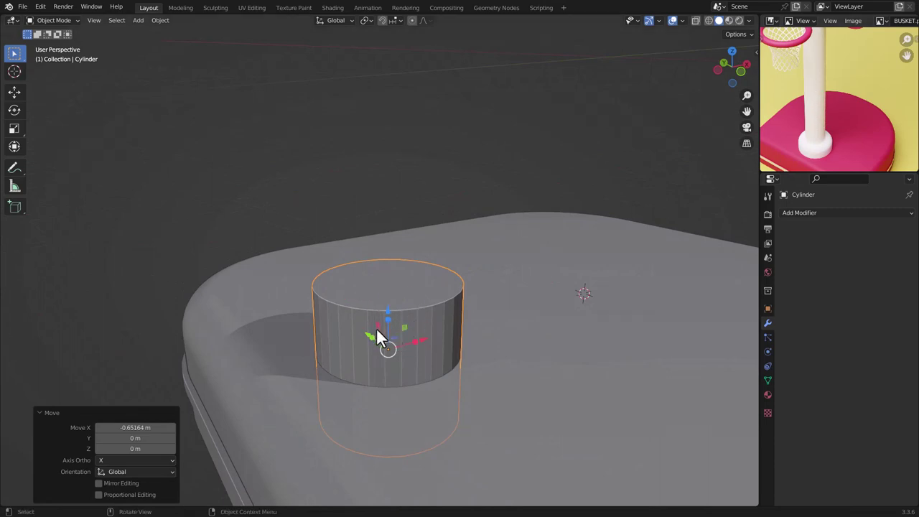
key(Tab)
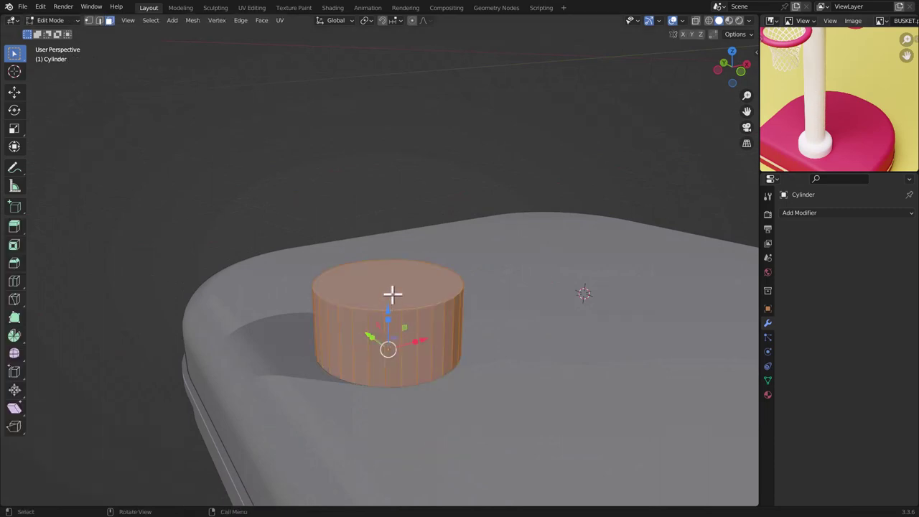
click(390, 289)
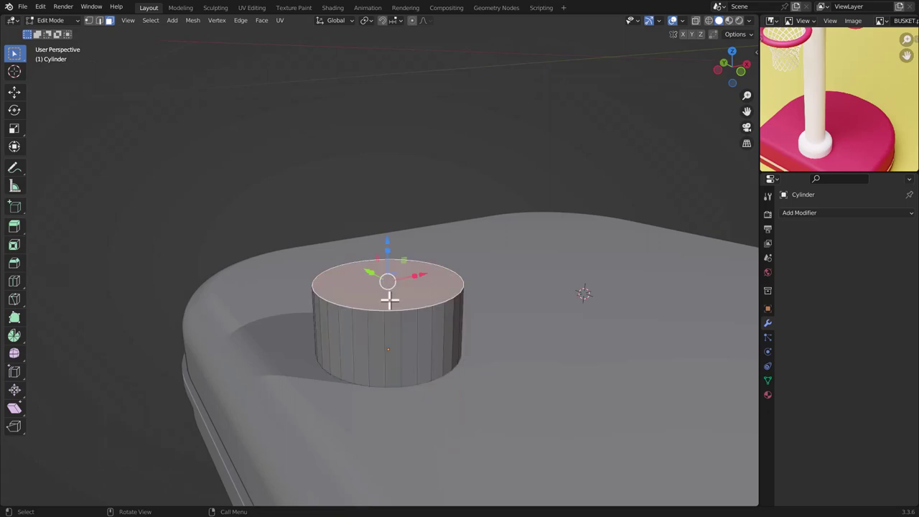
key(i)
click(493, 314)
- Extrude the inset face upward by about 0.42 m and raise it a further 1.33 m along Z to form the pole
key(e)
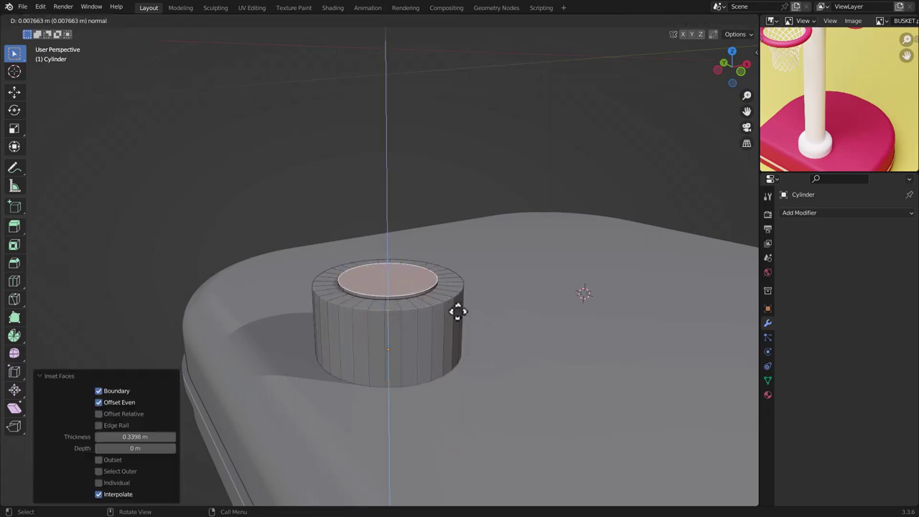
click(451, 105)
middle_drag(452, 105, 457, 175)
shift+middle_drag(464, 135, 418, 267)
scroll(439, 239, down, 4)
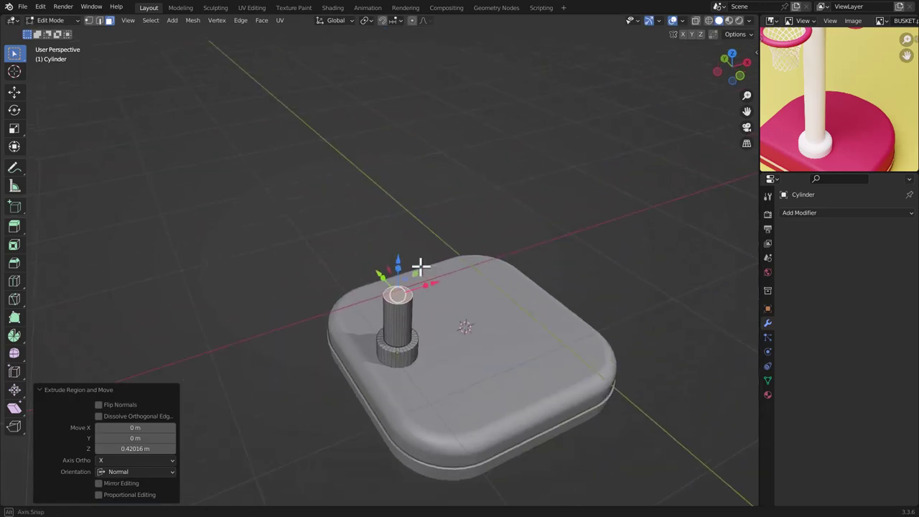
key(g)
key(z)
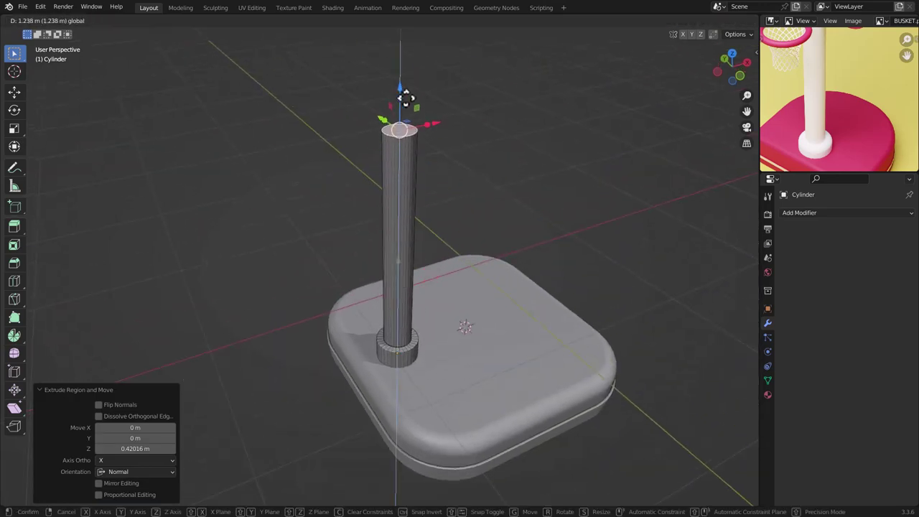
click(404, 86)
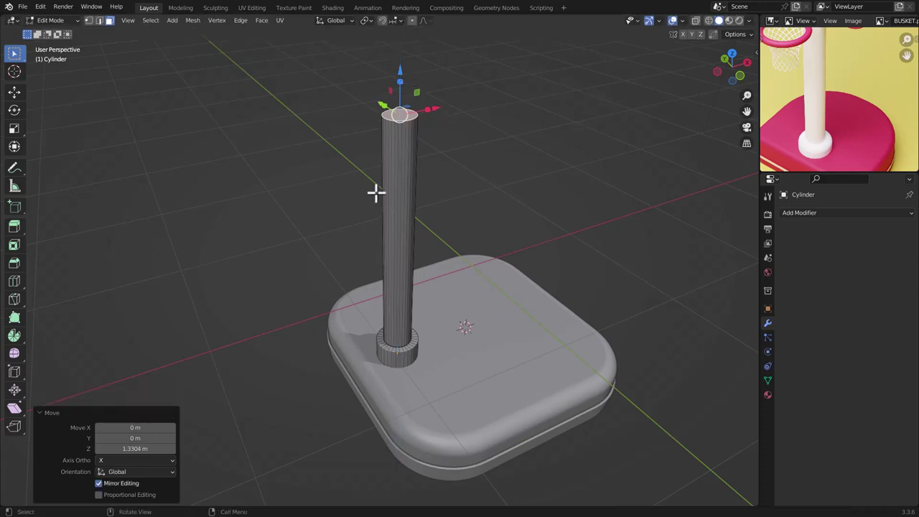
- Check the backboard and hoop in the reference image and snap the 3D cursor to the centre of the pole's top face
shift+middle_drag(421, 180, 436, 216)
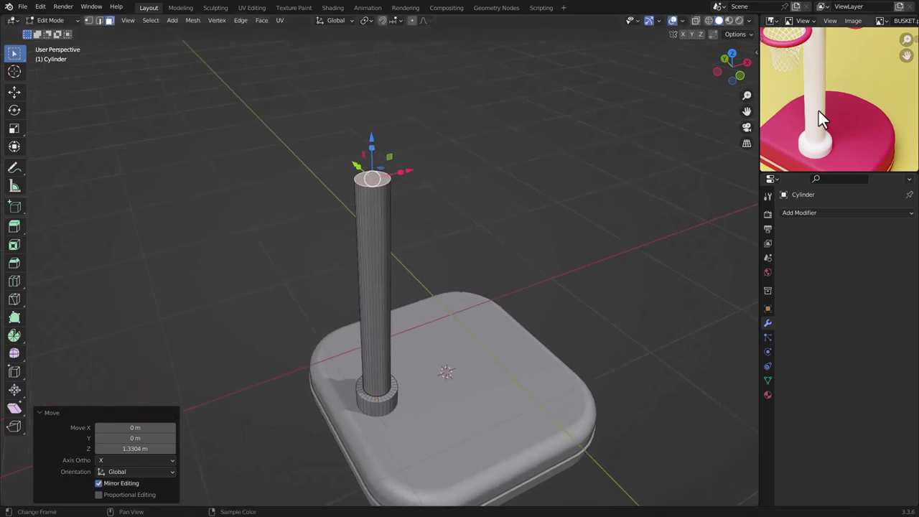
mouse_move(819, 111)
middle_down()
mouse_move(835, 136)
mouse_move(824, 114)
middle_up()
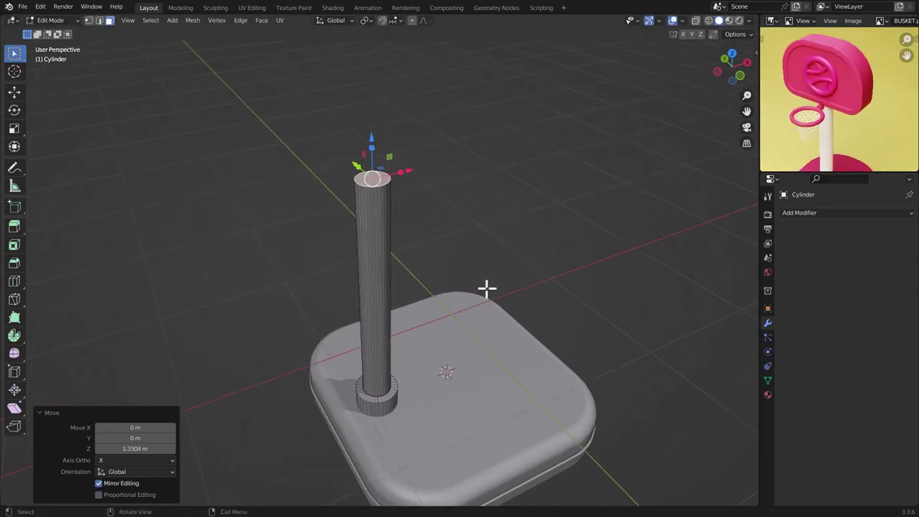
scroll(827, 120, up, 3)
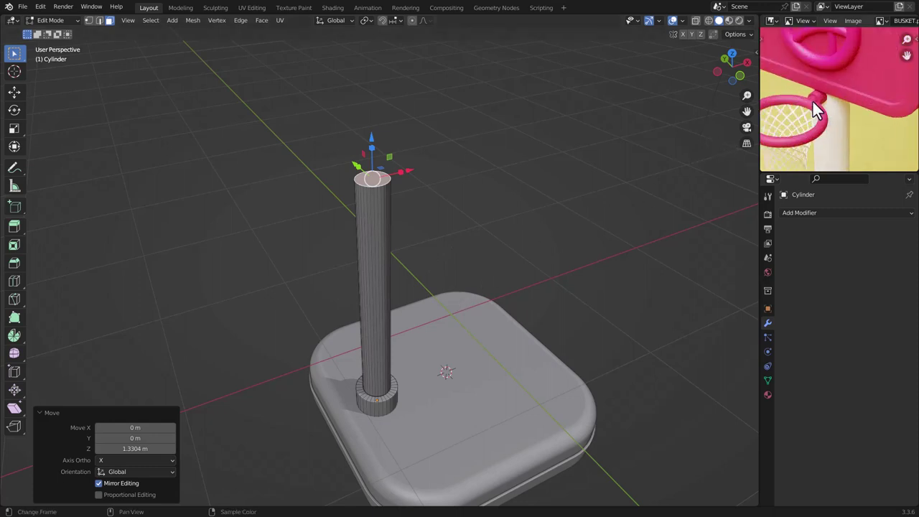
middle_drag(812, 100, 845, 99)
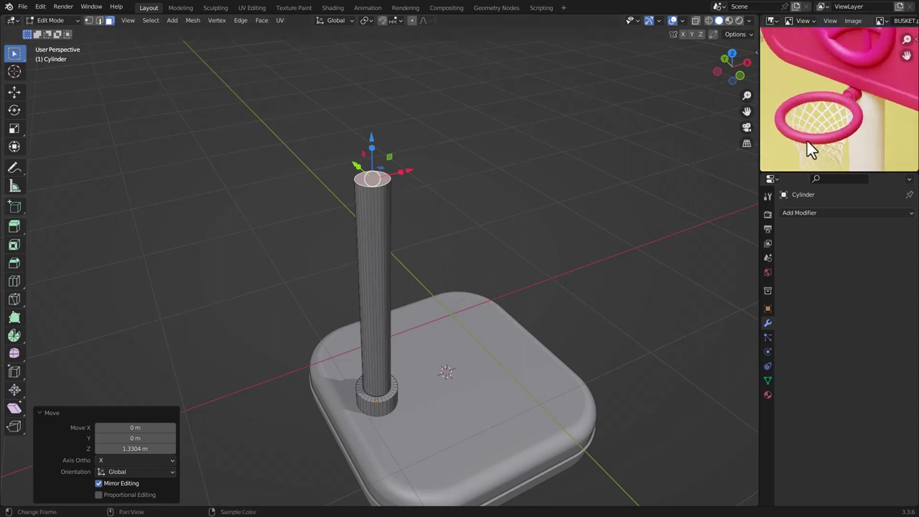
scroll(825, 129, down, 5)
scroll(833, 119, up, 4)
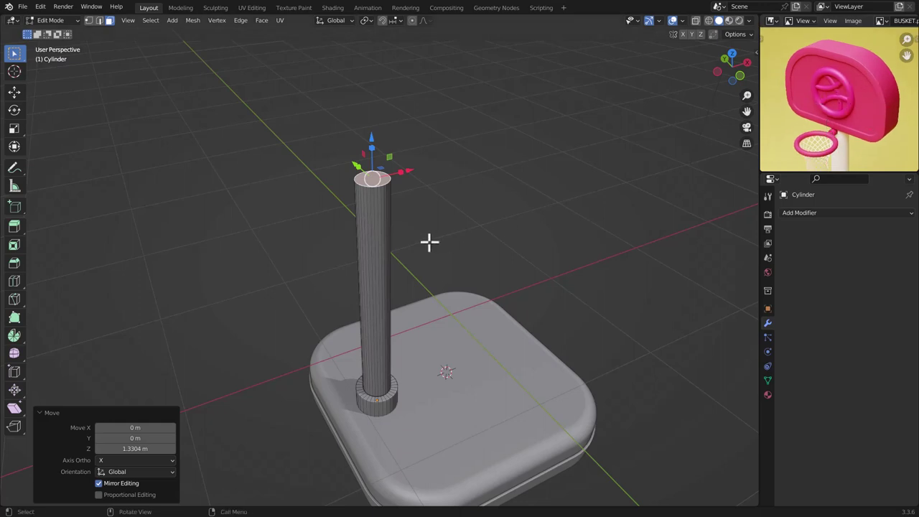
scroll(371, 179, up, 4)
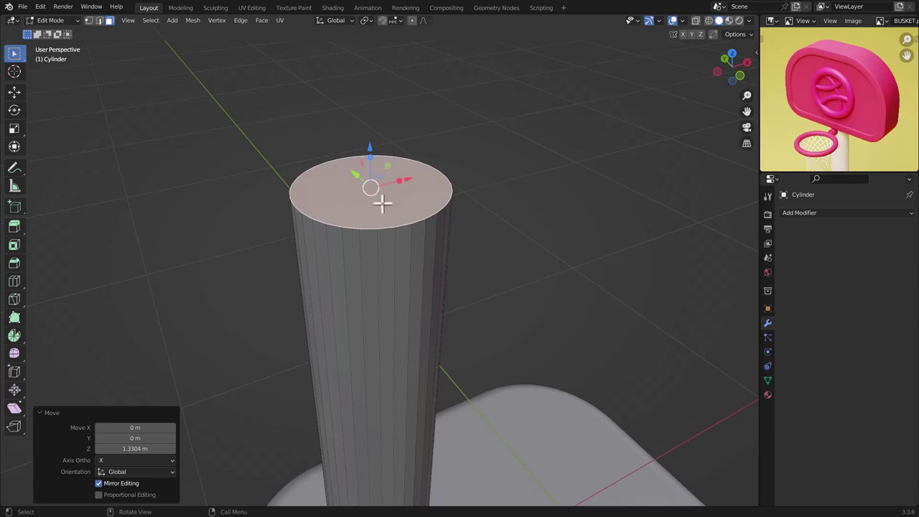
key(shift+s)
click(382, 269)
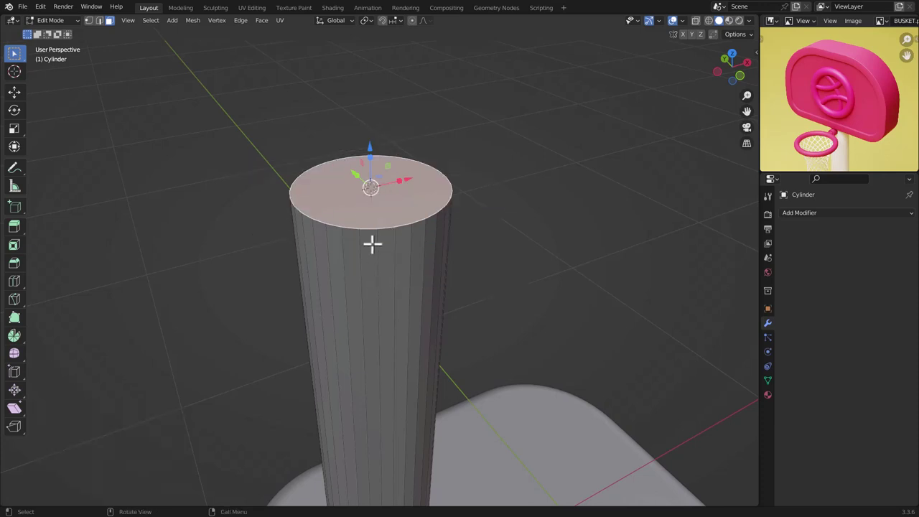
- Add a cube at the pole's top in Object Mode and scale it uniformly to about 0.11 for the backboard
middle_drag(372, 244, 363, 223)
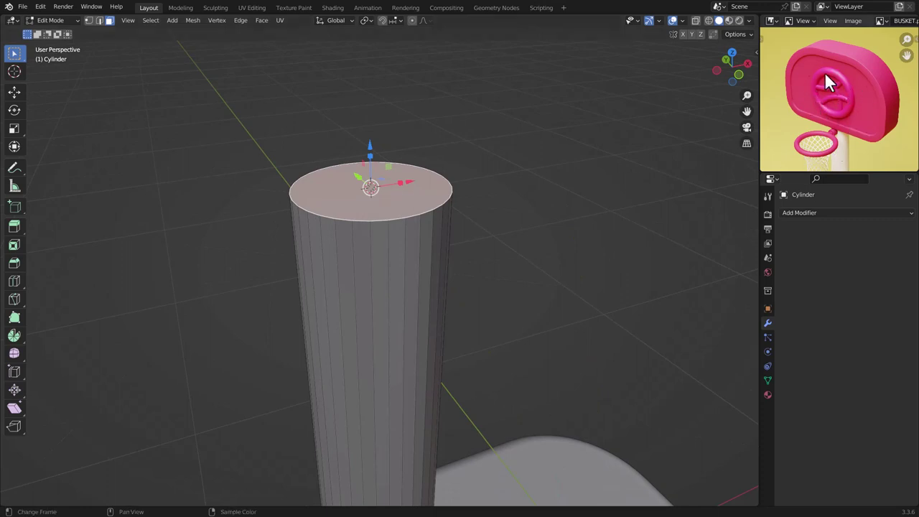
key(Tab)
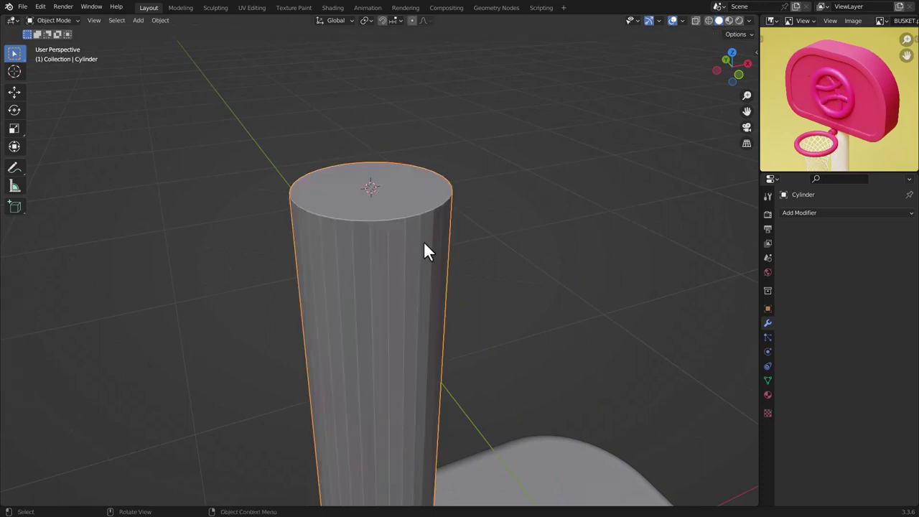
key(shift+a)
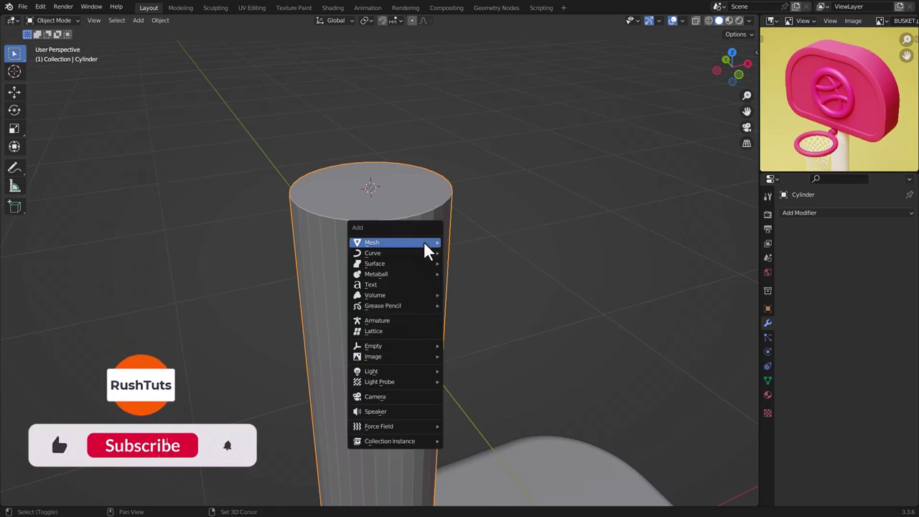
mouse_move(424, 244)
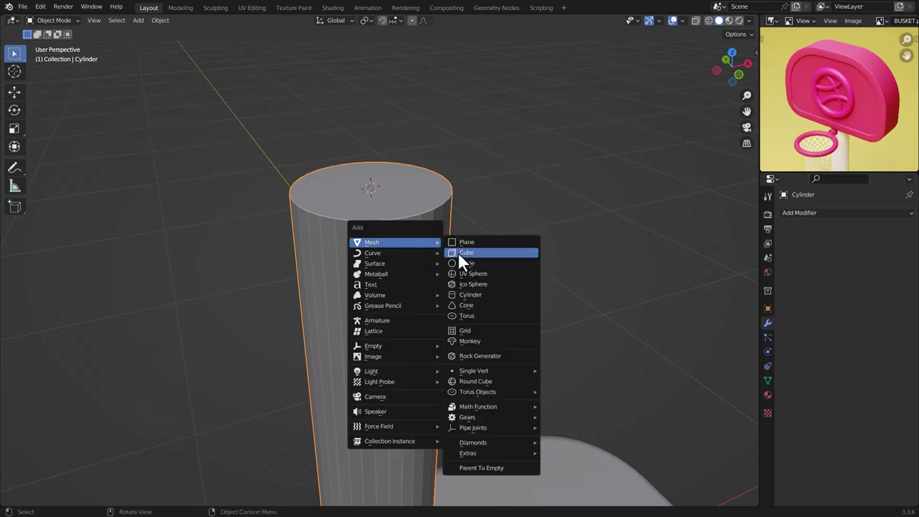
click(459, 252)
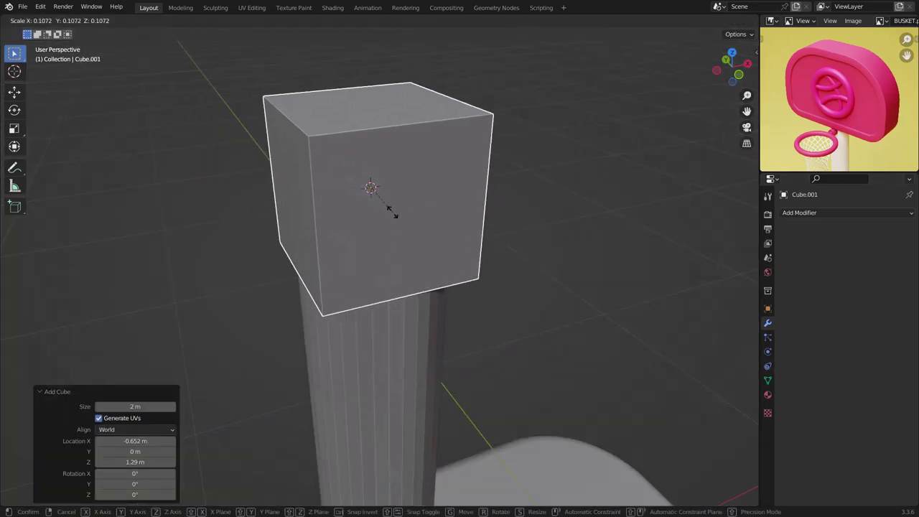
click(394, 210)
middle_drag(375, 213, 408, 220)
scroll(408, 220, down, 2)
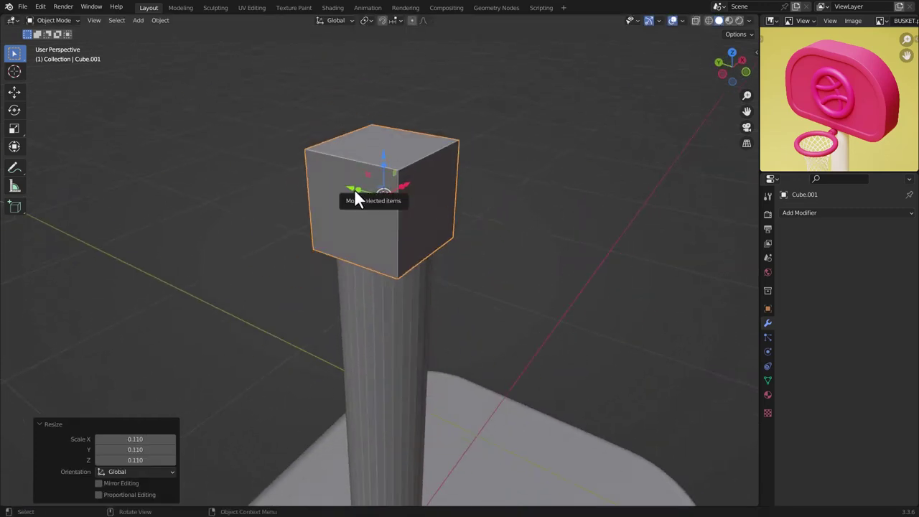
- Scale the backboard cube by about 2.68 along Y and raise its top face along Z in Edit Mode
key(s)
key(y)
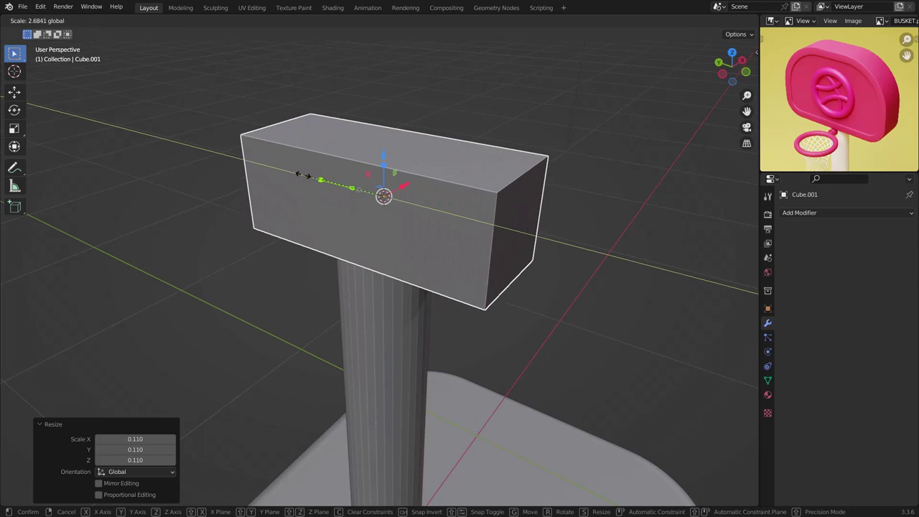
click(310, 176)
key(Tab)
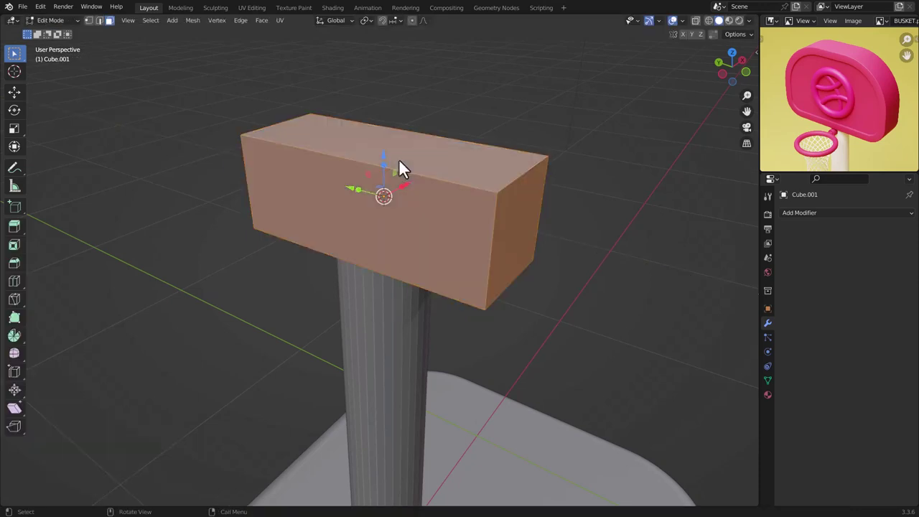
click(445, 172)
middle_drag(445, 172, 382, 174)
drag(383, 175, 385, 72)
middle_drag(385, 72, 366, 188)
- Apply the scale of the backboard block in Object Mode
key(Tab)
key(ctrl+a)
click(360, 190)
- Move the backboard's large front face inward along X in Edit Mode to thin the block
key(Tab)
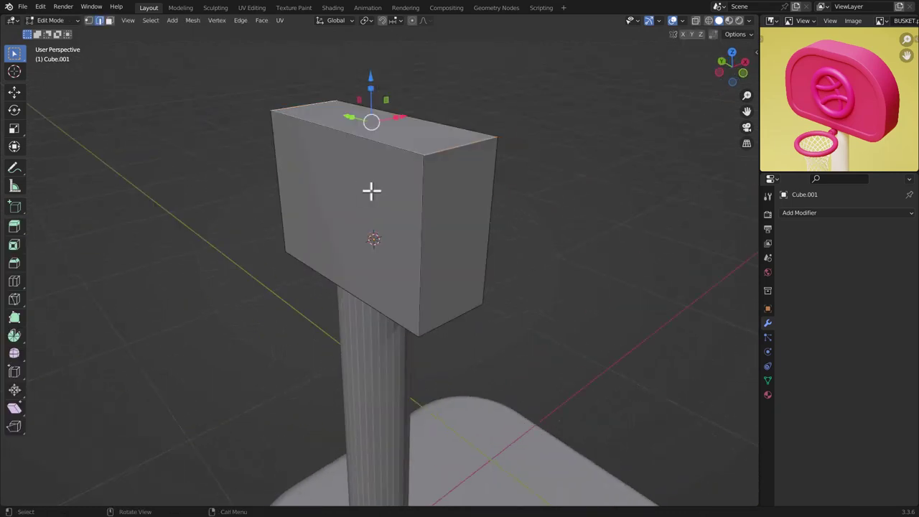
key(alt+a)
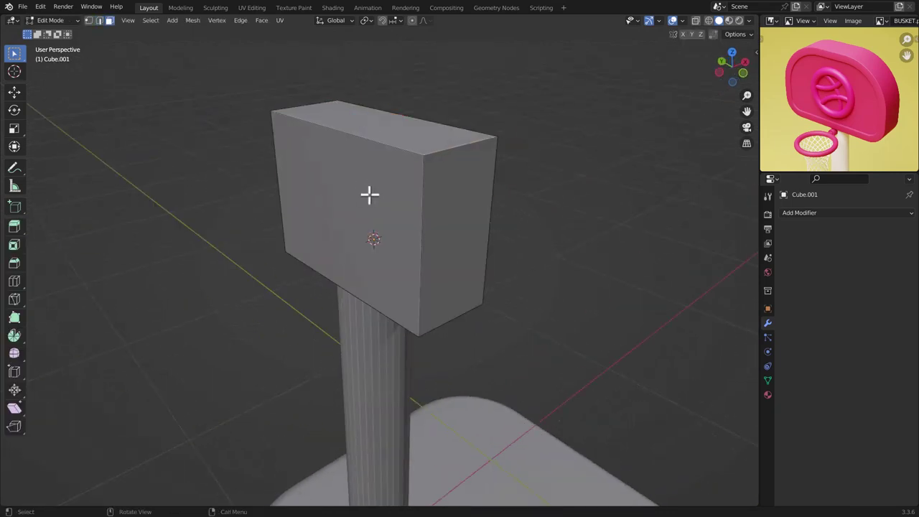
click(369, 194)
middle_drag(369, 194, 354, 208)
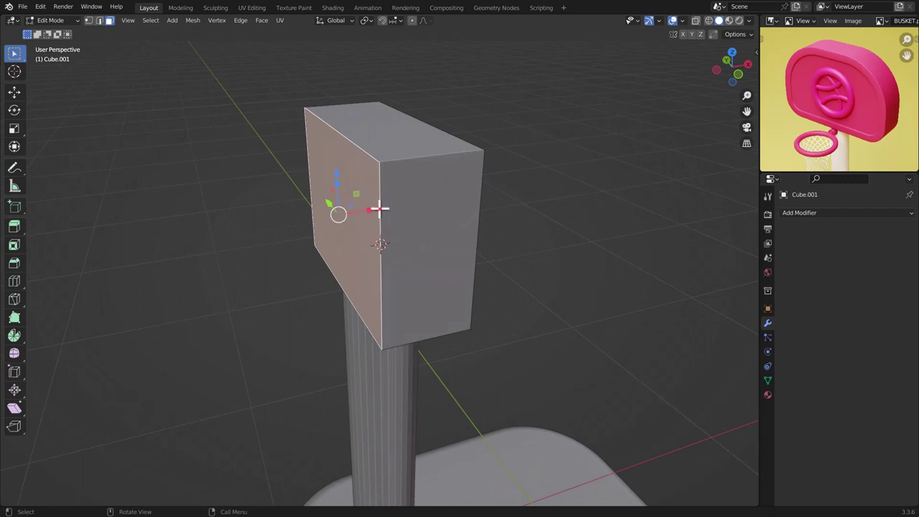
drag(379, 208, 420, 206)
key(Tab)
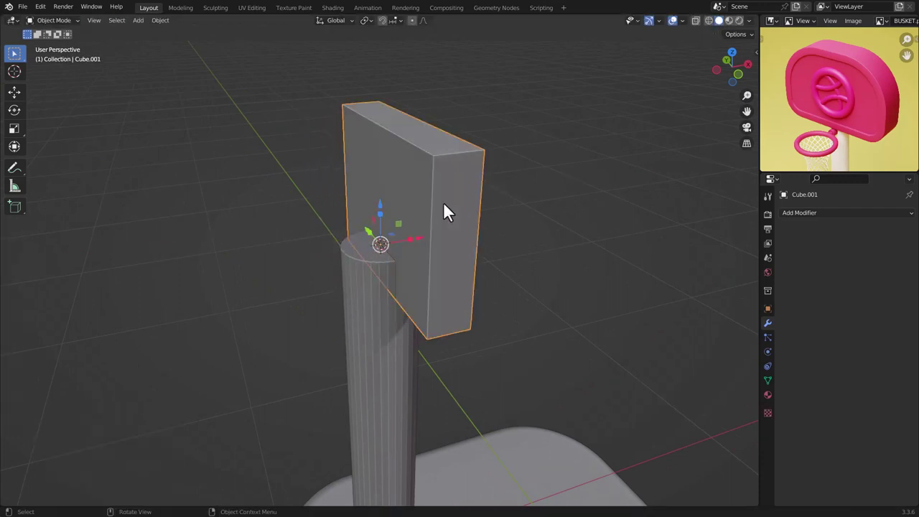
- Move the backboard about -0.12 m along X to the front of the pole and apply its scale
drag(421, 241, 406, 245)
mouse_move(407, 244)
middle_down()
mouse_move(375, 252)
mouse_move(392, 261)
mouse_move(318, 251)
mouse_move(425, 261)
mouse_move(385, 216)
mouse_move(457, 258)
mouse_move(398, 250)
middle_up()
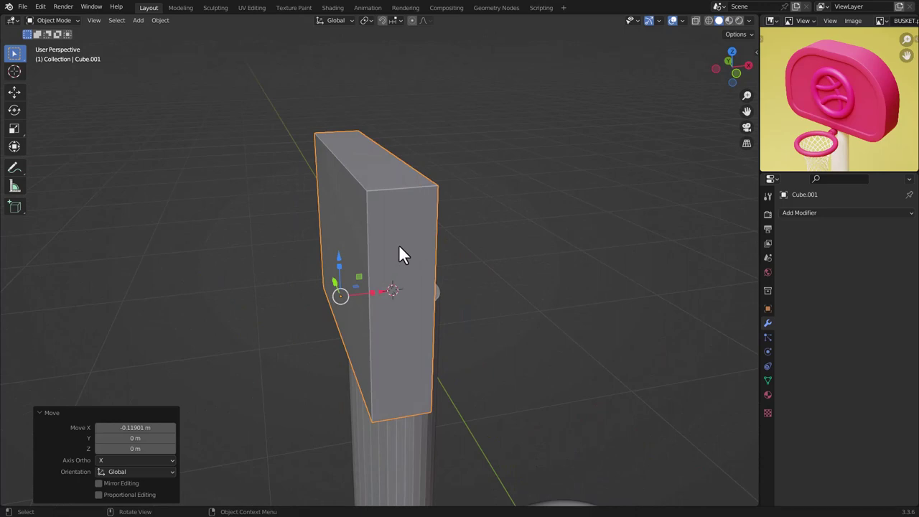
key(ctrl+a)
click(400, 249)
- Bevel the backboard's two upper corner edges by about 0.14 m with 14 segments
key(Tab)
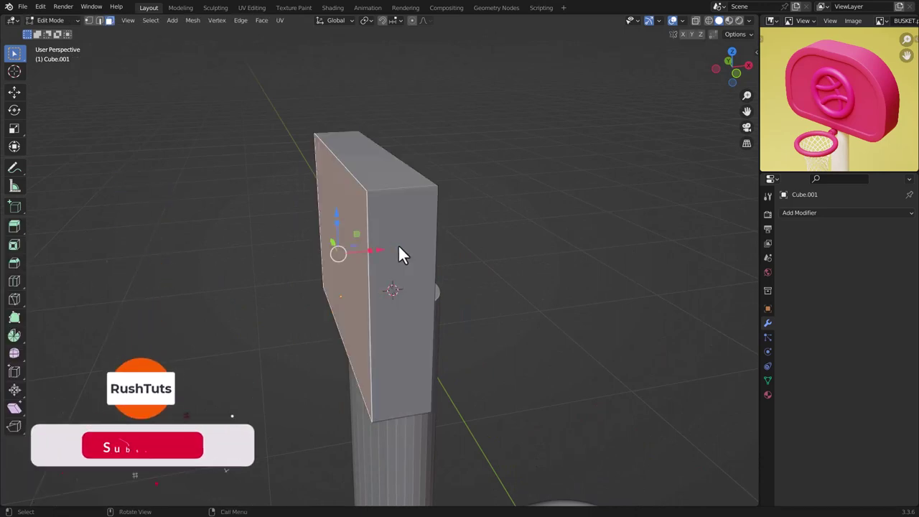
click(397, 190)
shift+click(335, 134)
middle_drag(361, 185, 389, 207)
key(ctrl+b)
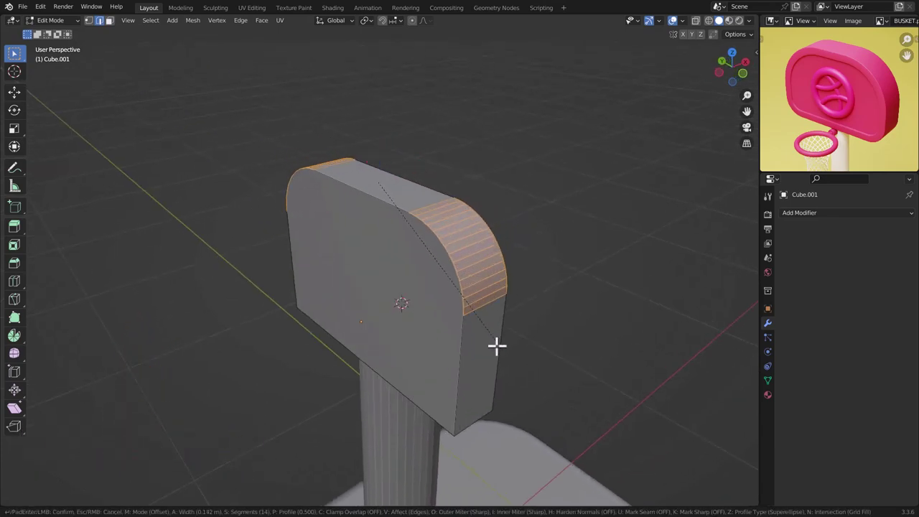
click(482, 345)
- Apply Shade Auto Smooth to the backboard in Object Mode
middle_drag(445, 310, 399, 323)
key(Tab)
right_click(418, 267)
click(415, 257)
right_click(425, 256)
click(417, 267)
- Apply Shade Auto Smooth with a 30° angle to the pole
click(400, 332)
right_click(399, 323)
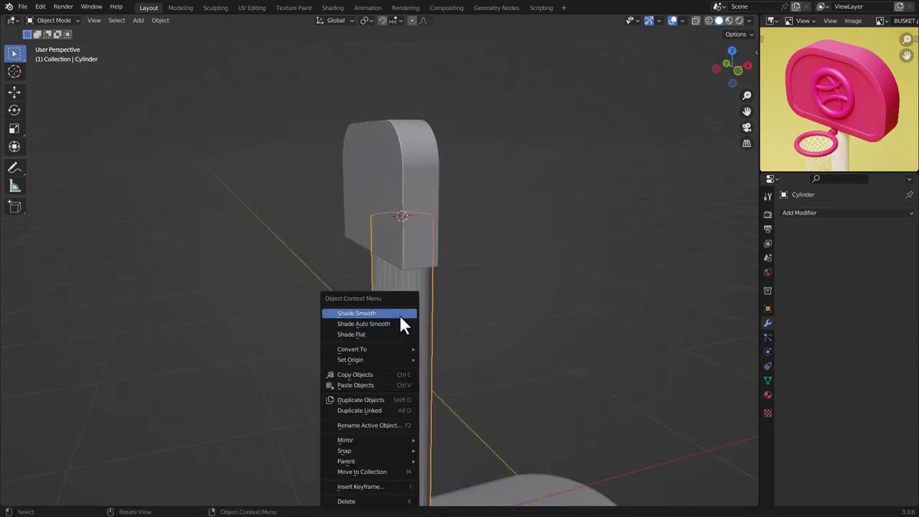
click(400, 314)
right_click(410, 316)
click(411, 324)
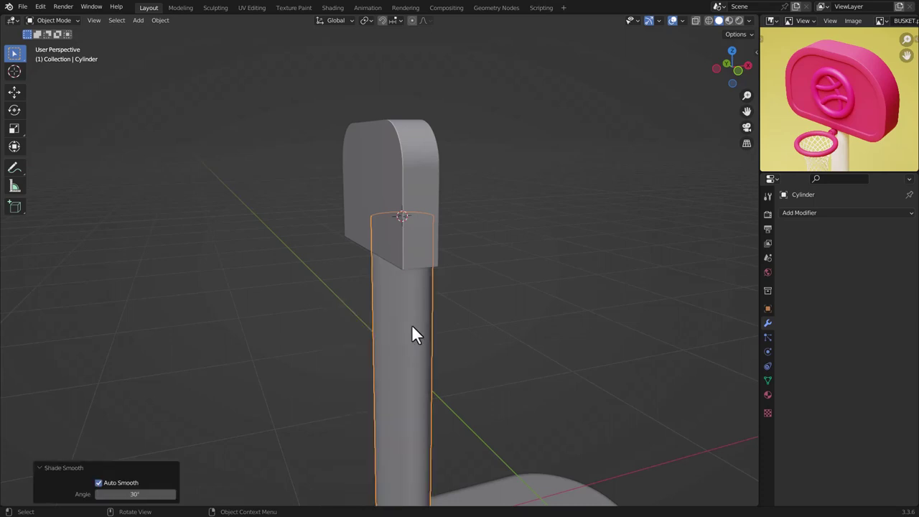
- Scale the pole uniformly by about 1.23
middle_drag(411, 323, 474, 322)
scroll(467, 283, down, 3)
key(s)
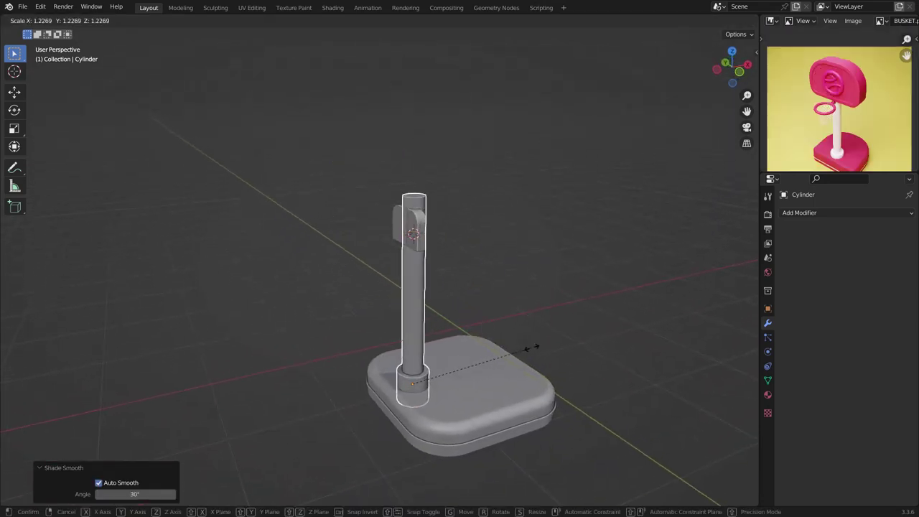
click(531, 349)
- Scale the backboard uniformly by about 2
click(419, 227)
scroll(424, 203, up, 3)
scroll(424, 204, up, 2)
key(s)
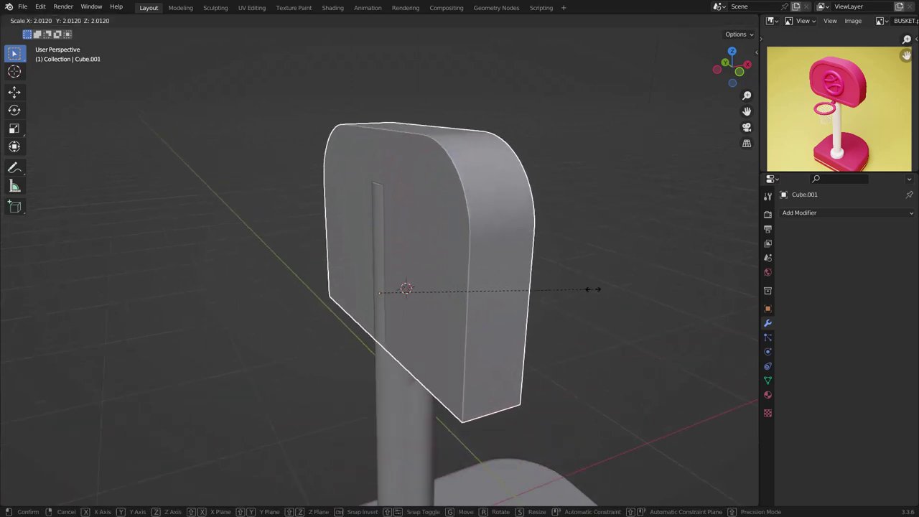
click(589, 285)
- Move the enlarged backboard about -0.14 m along X so it sits in front of the pole
middle_drag(463, 263, 417, 252)
key(g)
key(x)
click(389, 283)
scroll(418, 252, down, 2)
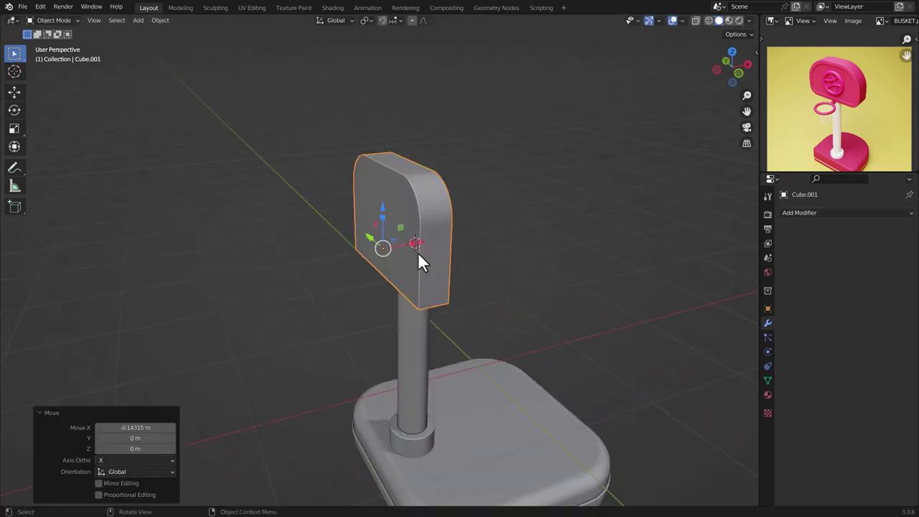
click(542, 250)
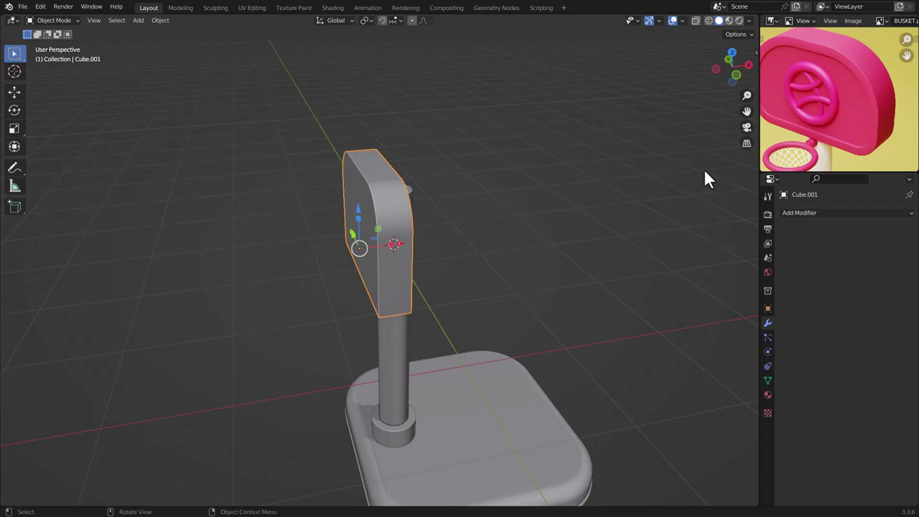
- Check the hoop in the reference image and snap the 3D cursor to the centre of the backboard's front face
scroll(813, 95, up, 4)
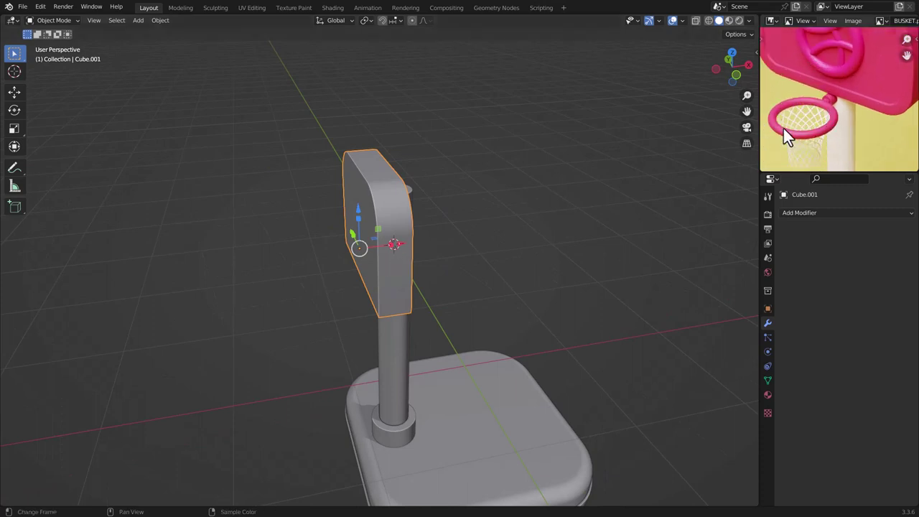
shift+middle_drag(388, 295, 487, 219)
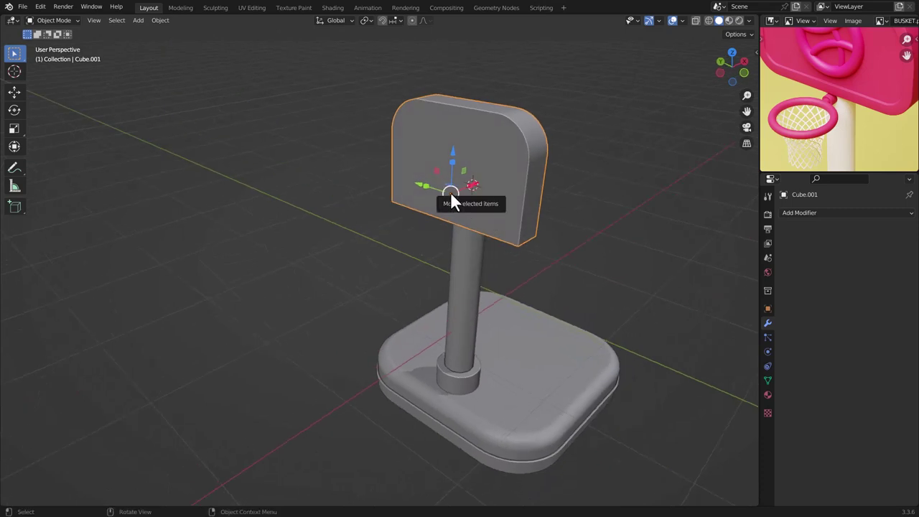
key(Tab)
click(469, 184)
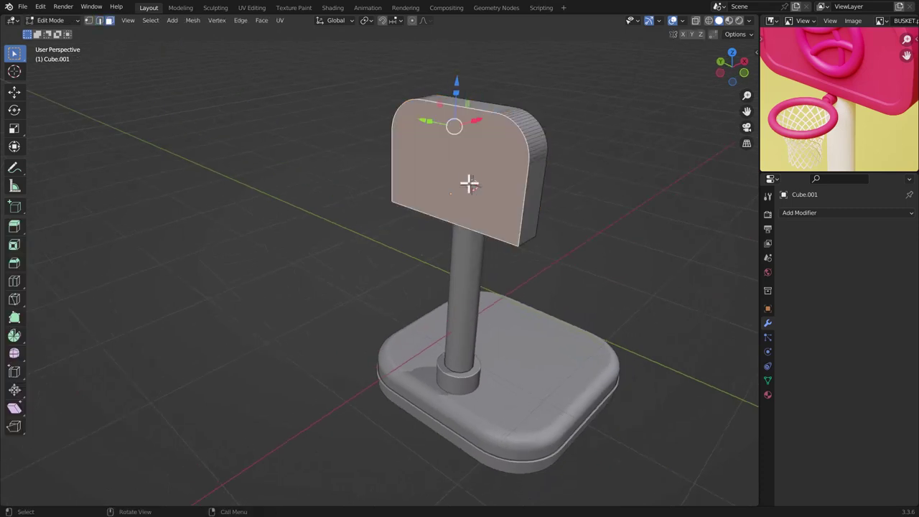
key(shift+s)
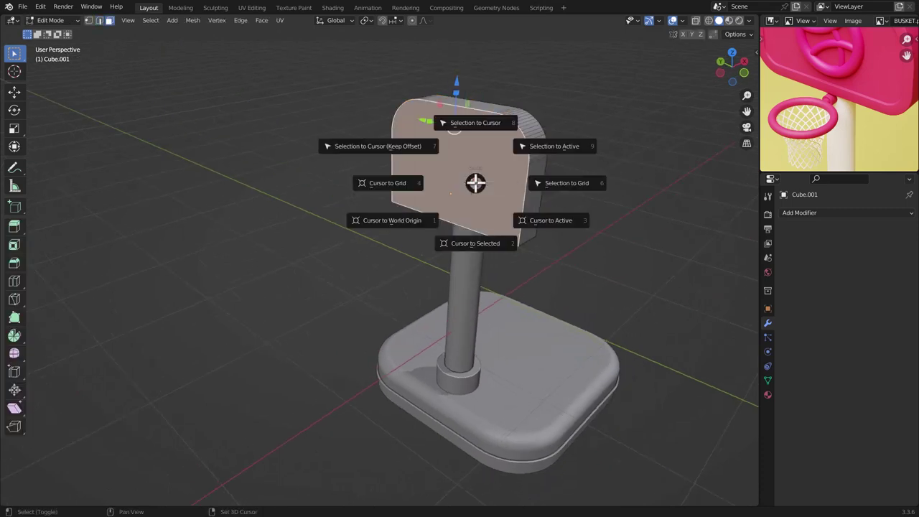
click(486, 288)
middle_drag(489, 220, 465, 226)
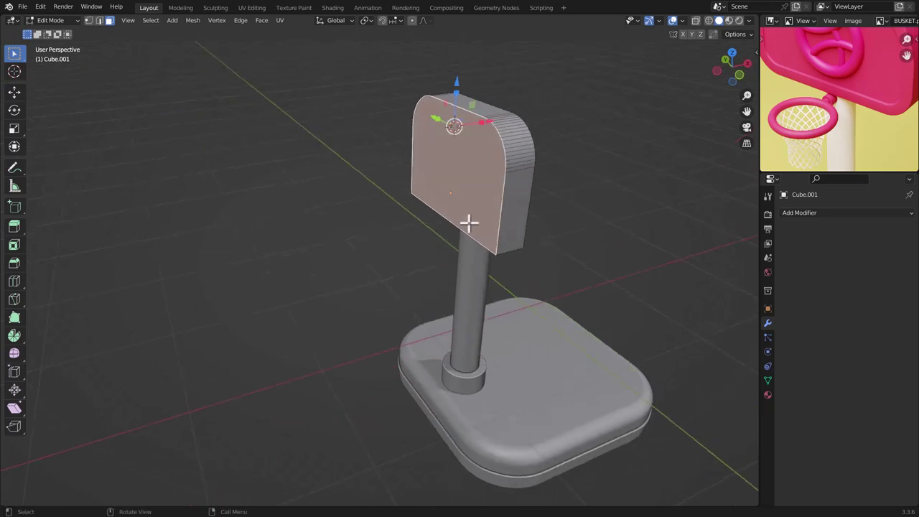
- Add a Bezier circle at the 3D cursor in Object Mode and scale it uniformly to about 0.28 for the rim
key(Tab)
key(shift+a)
mouse_move(468, 221)
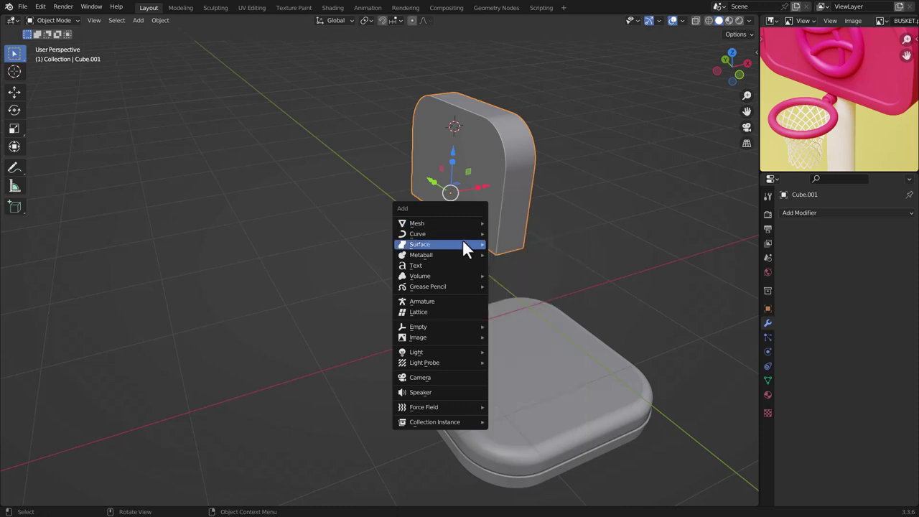
mouse_move(447, 233)
click(511, 248)
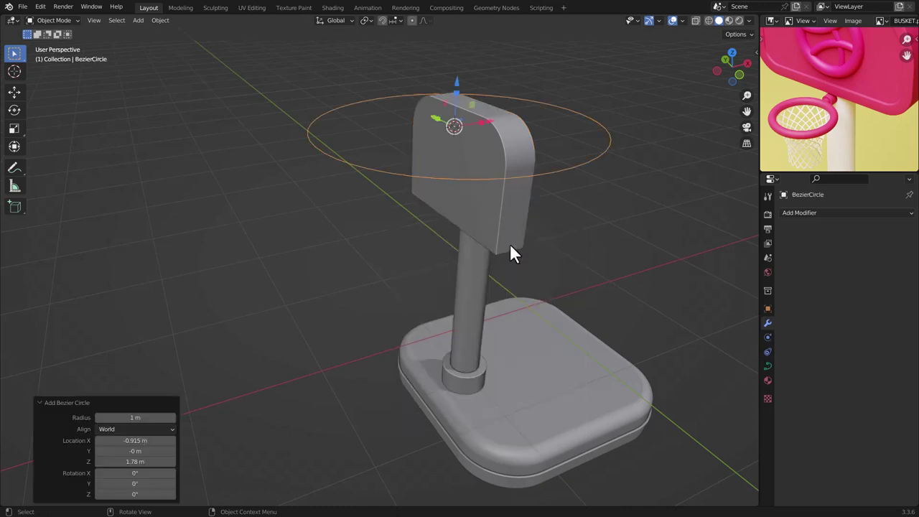
key(s)
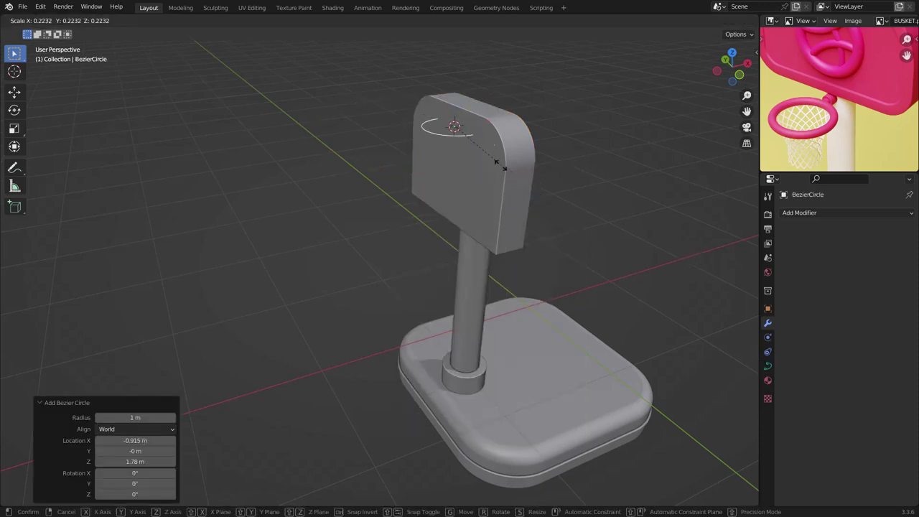
click(500, 170)
- Move the circle about -0.28 m along X in top view so its edge touches the backboard's front face
key(KP_7)
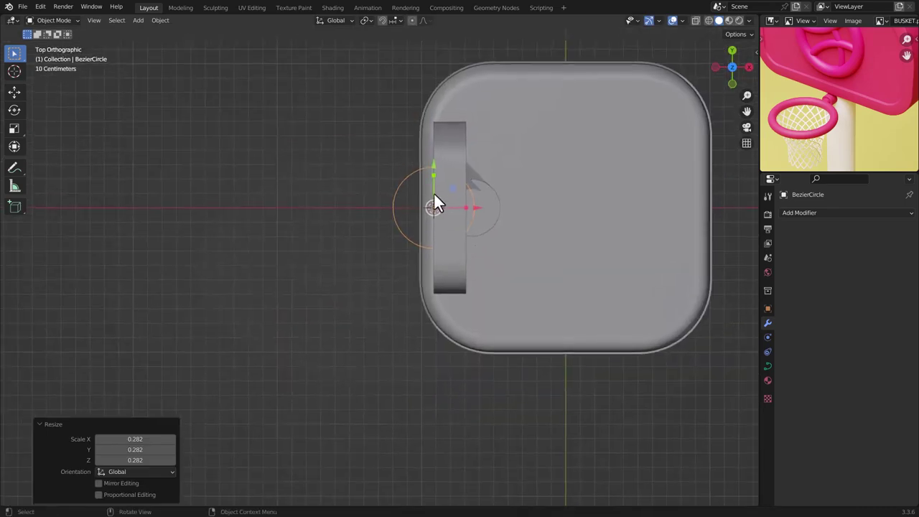
scroll(442, 215, up, 3)
key(g)
key(x)
click(396, 246)
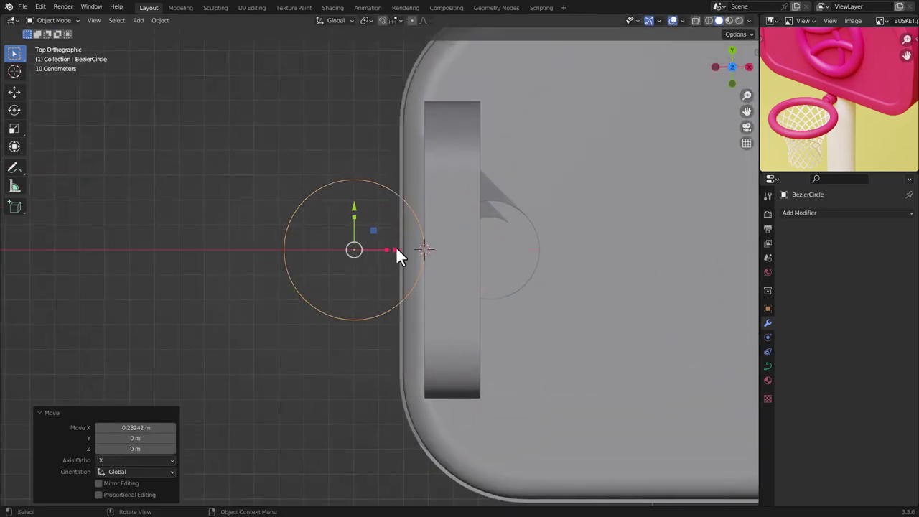
- Lower the circle about 0.61 m along Z in front view to the lower part of the backboard
middle_drag(396, 246, 459, 183)
key(KP_1)
shift+middle_drag(416, 258, 459, 209)
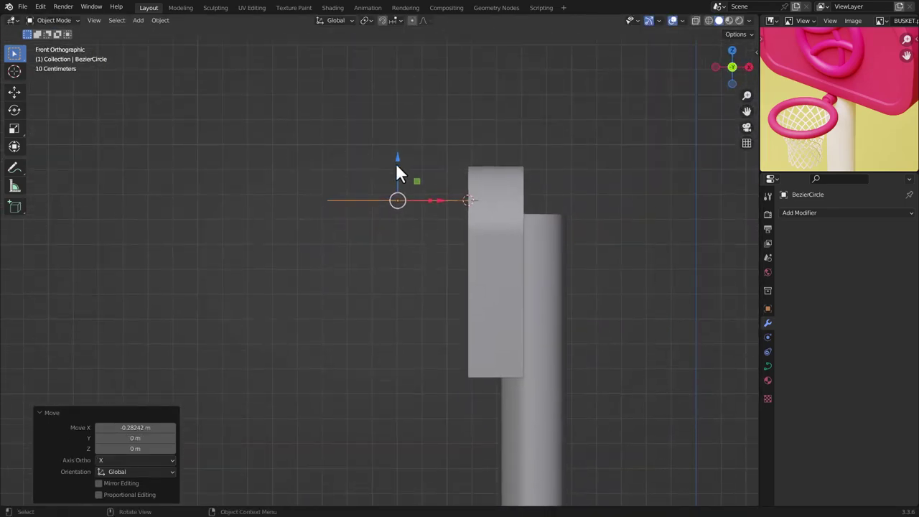
drag(396, 165, 391, 256)
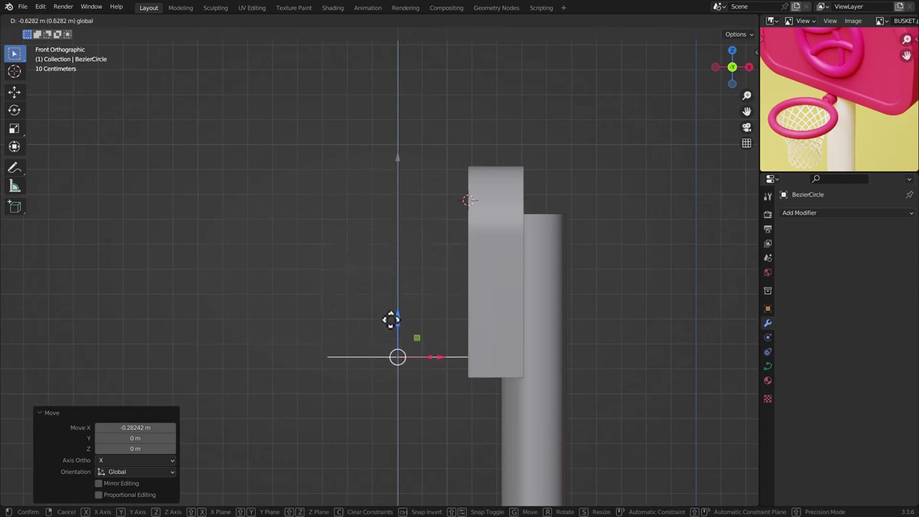
click(392, 313)
middle_drag(449, 288, 479, 317)
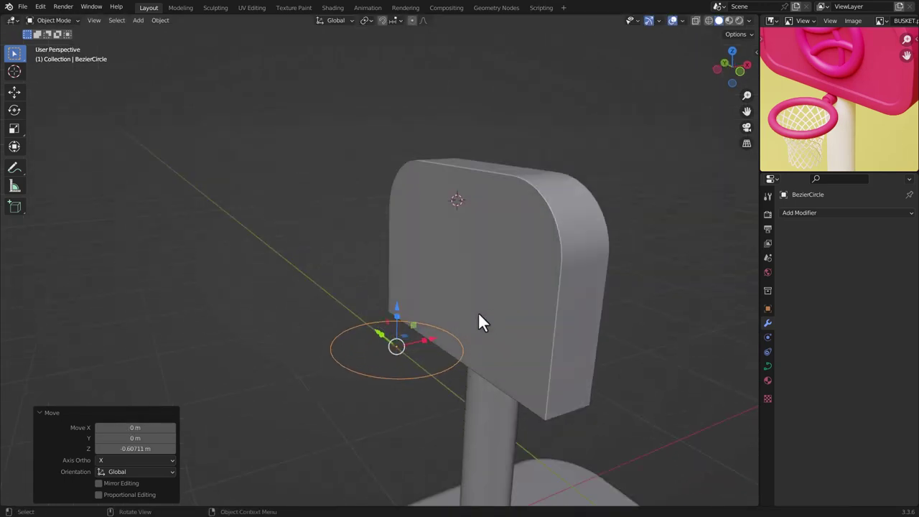
- Set the circle curve's round bevel depth to 0.14 m to give the rim its thickness
click(768, 366)
click(807, 381)
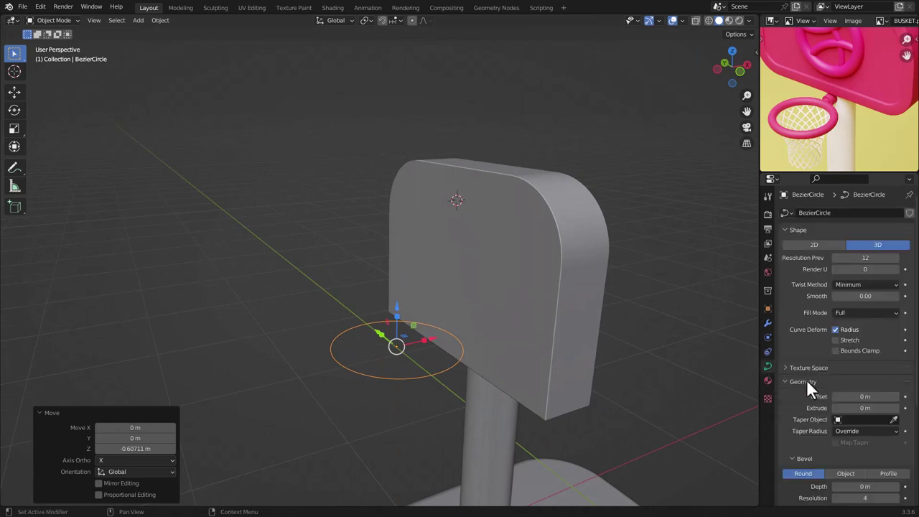
scroll(807, 383, down, 3)
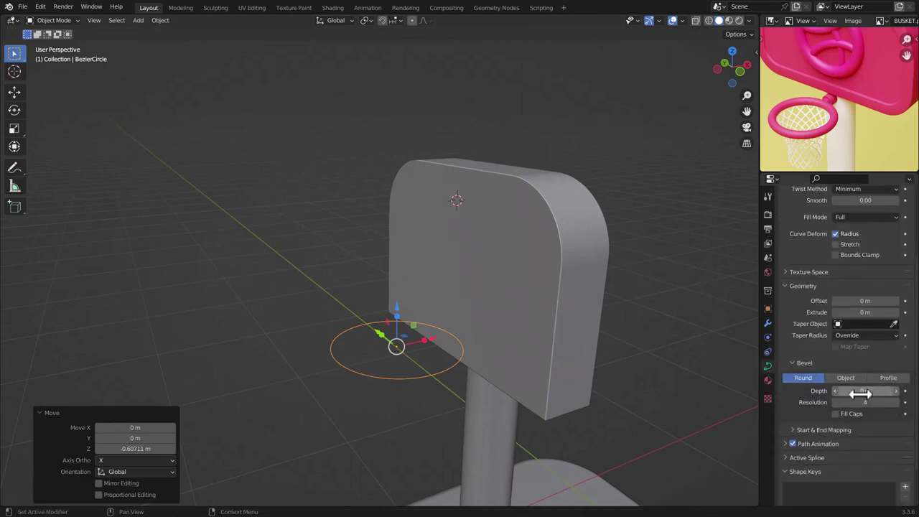
drag(860, 389, 890, 390)
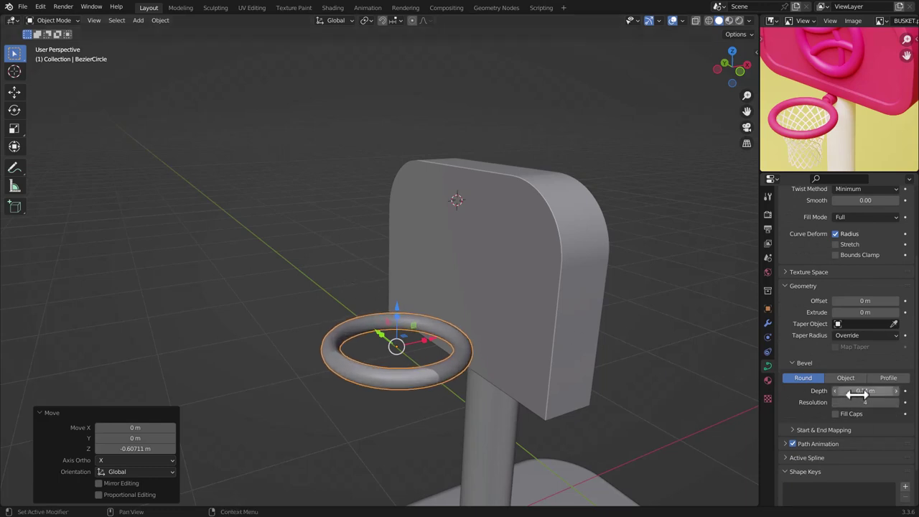
middle_drag(416, 279, 414, 283)
scroll(414, 283, down, 3)
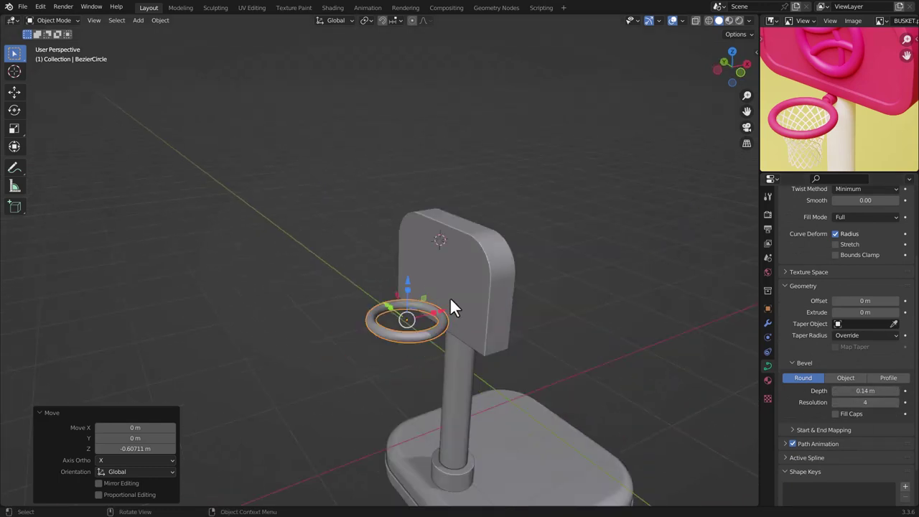
shift+middle_drag(477, 339, 480, 289)
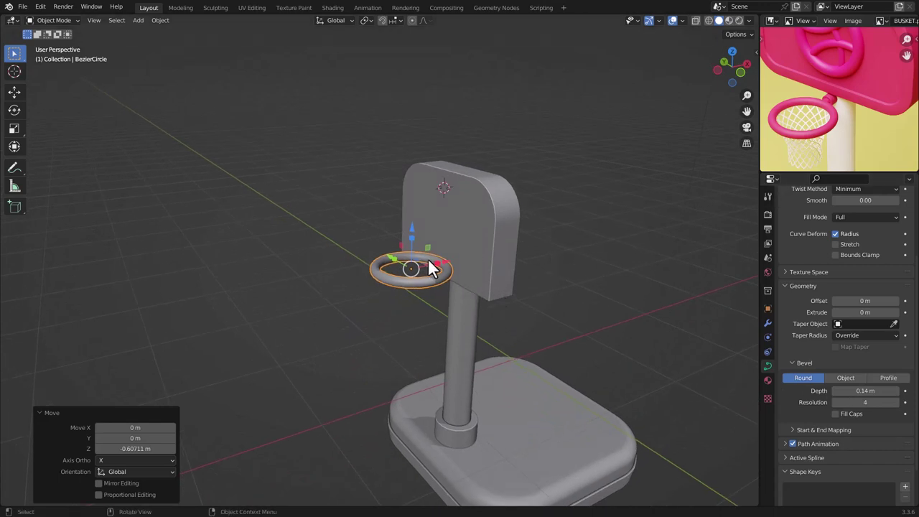
- Check the rim's connector in the reference image and move the rim about -0.055 m along X away from the backboard
scroll(809, 104, up, 4)
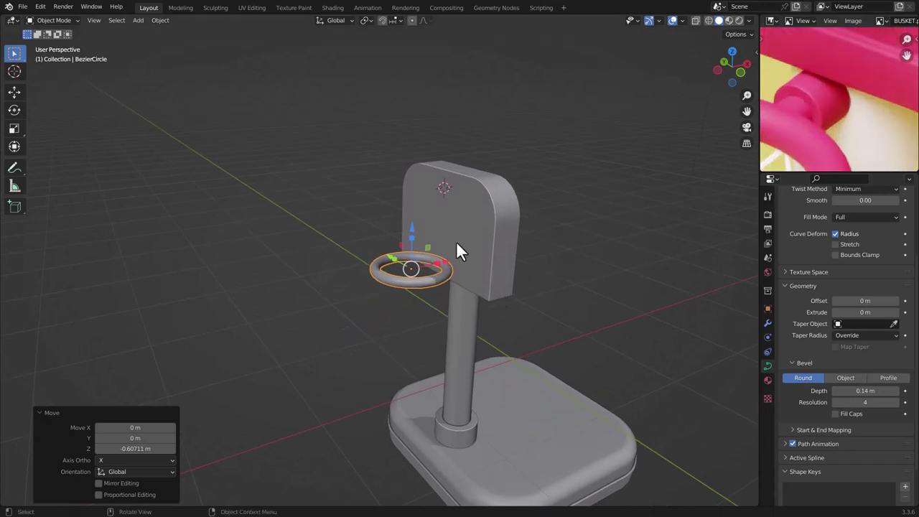
middle_drag(385, 251, 490, 272)
scroll(426, 287, up, 6)
drag(402, 277, 360, 278)
click(359, 277)
middle_drag(359, 277, 463, 275)
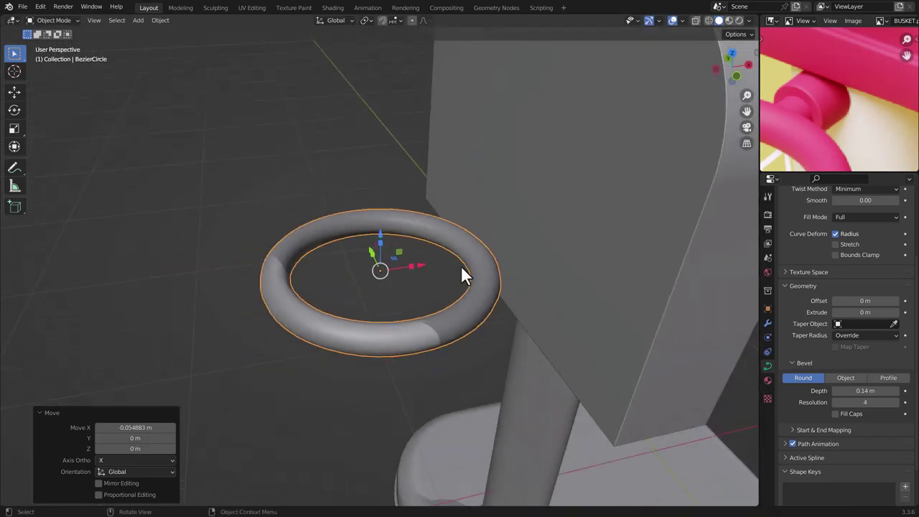
- Snap the 3D cursor to the rim's centre and add a mesh cylinder there for the connector
key(shift+s)
click(473, 362)
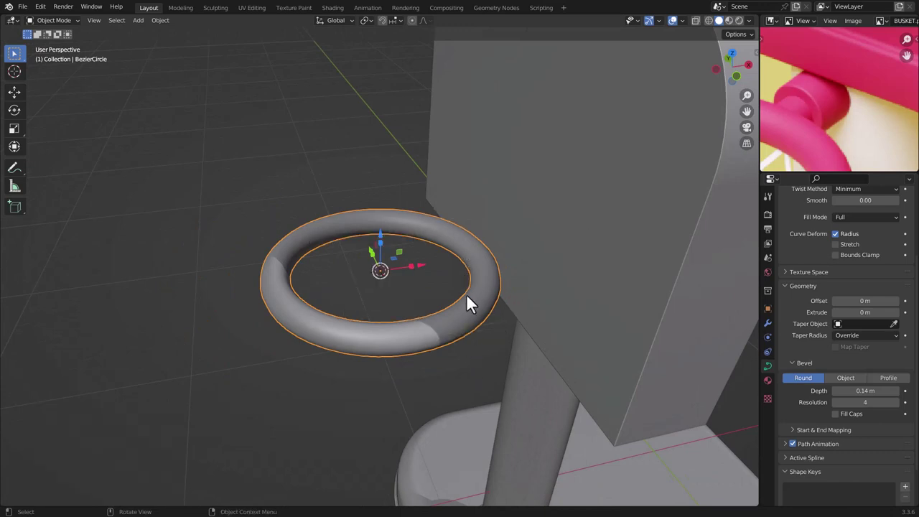
key(shift+a)
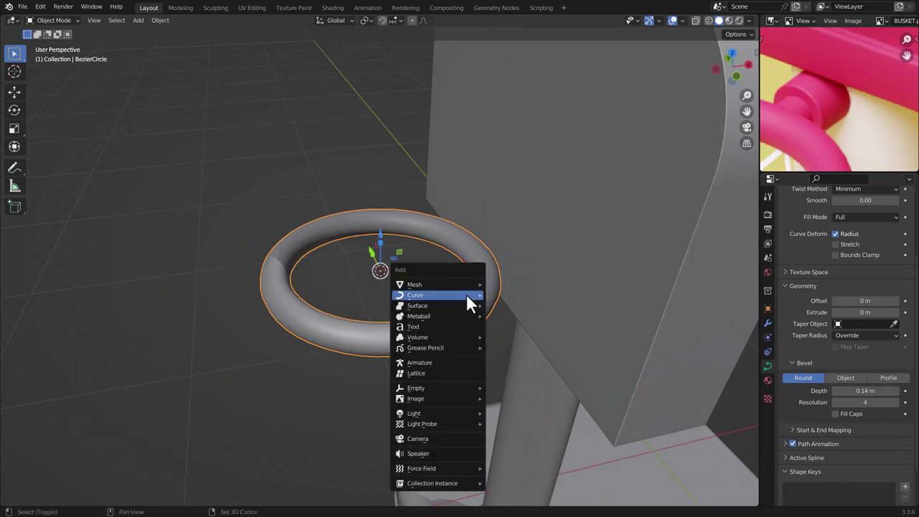
mouse_move(468, 288)
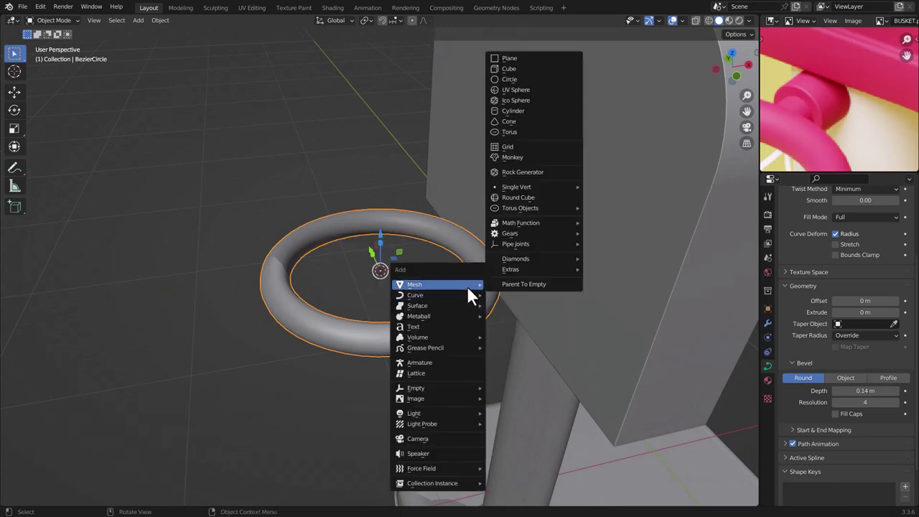
click(520, 110)
- Scale the new cylinder to about 0.038 and rotate it 90° in front view so it points toward the backboard
key(s)
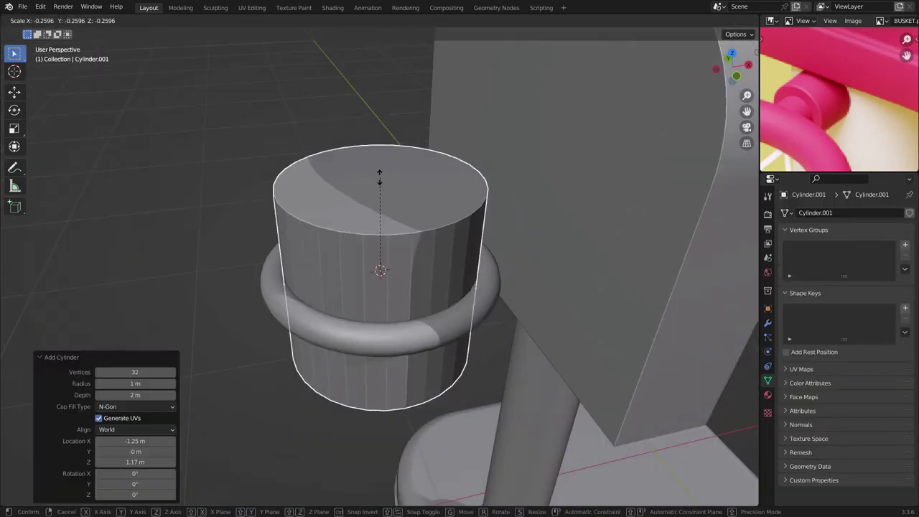
click(390, 265)
alt+middle_drag(389, 265, 352, 263)
key(KP_1)
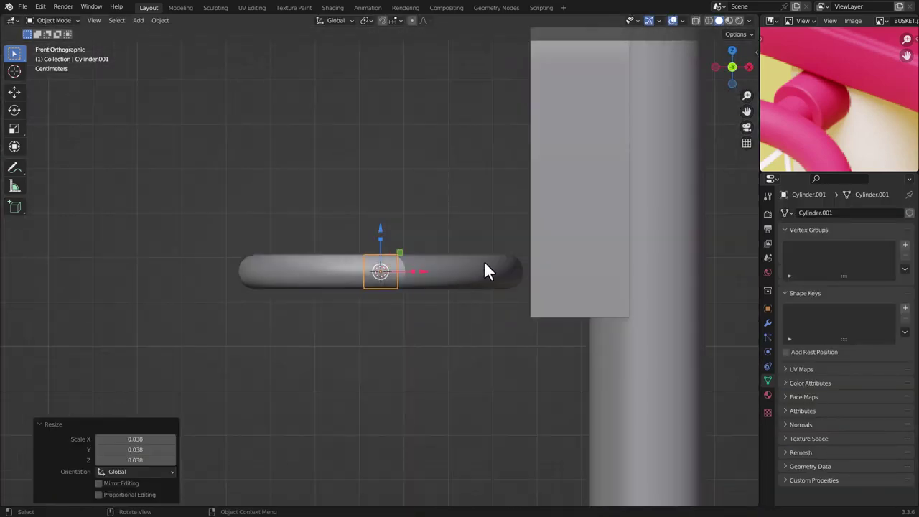
text(r90)
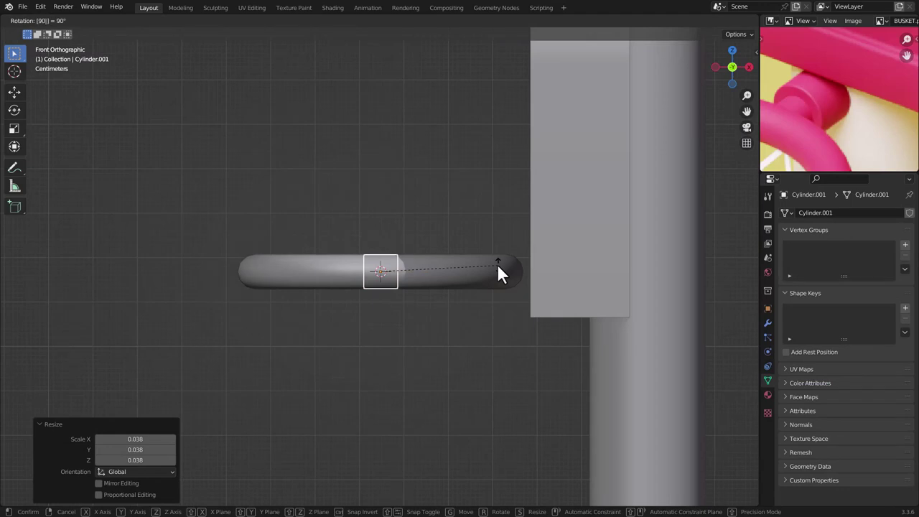
key(Return)
- Move the cylinder about 0.32 m along X to the gap between rim and backboard, and scale it by about 0.64
drag(422, 273, 565, 272)
key(s)
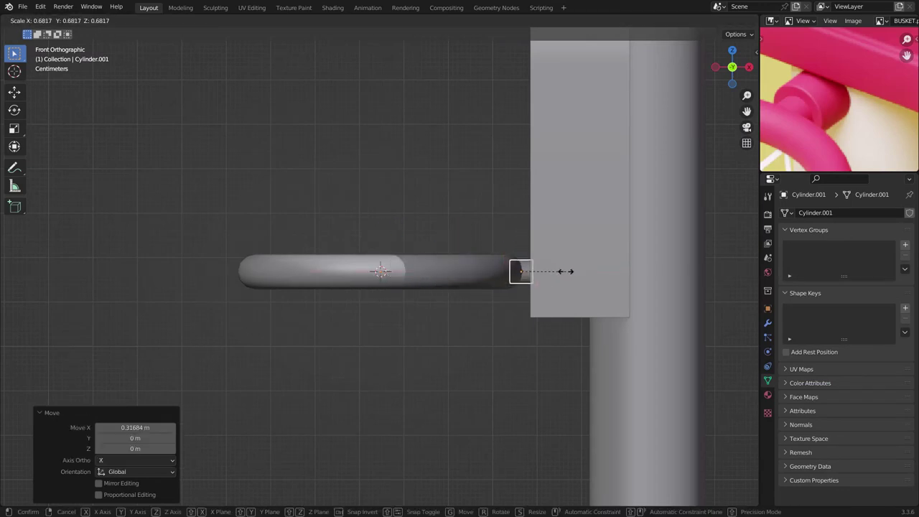
click(563, 271)
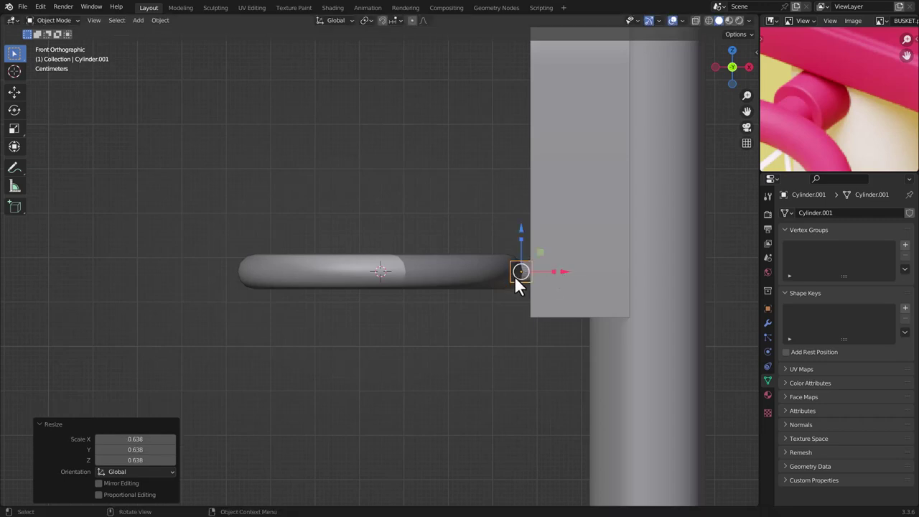
- Stretch the connector cylinder along X by about 1.34 and shift it about 0.013 m along X toward the backboard
key(s)
key(x)
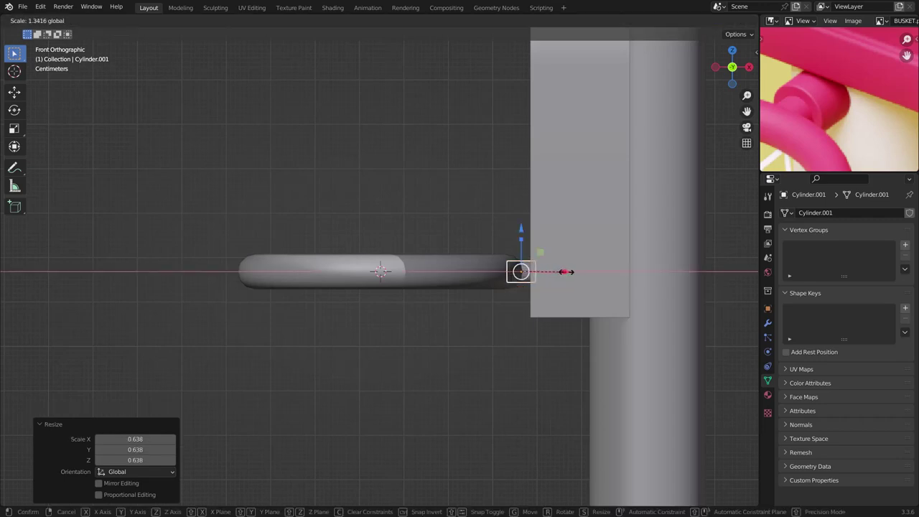
click(565, 272)
middle_drag(565, 272, 544, 269)
drag(543, 268, 545, 269)
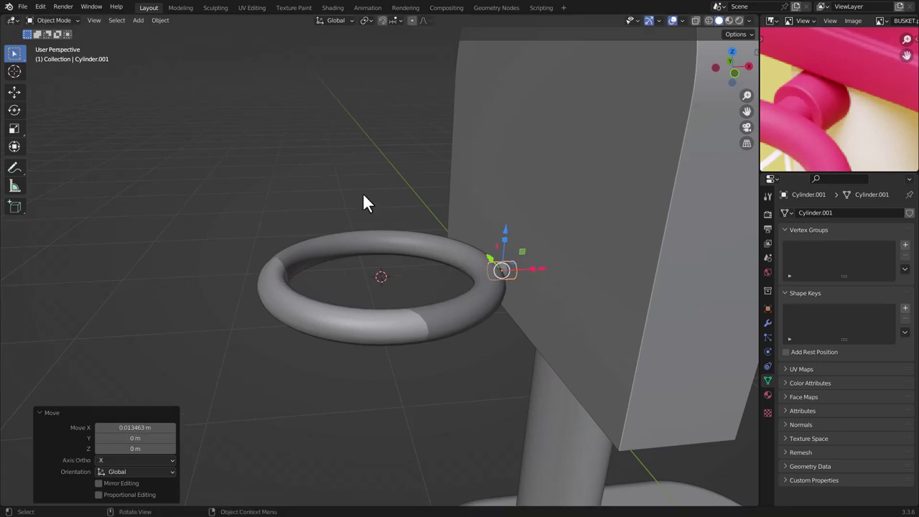
- Apply Shade Auto Smooth to the connector cylinder
scroll(496, 267, up, 5)
right_click(486, 264)
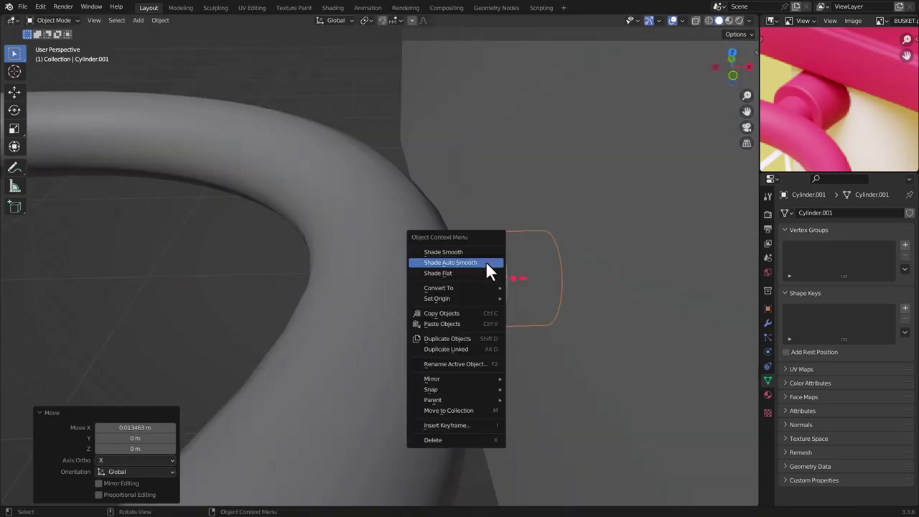
click(481, 251)
scroll(479, 276, down, 5)
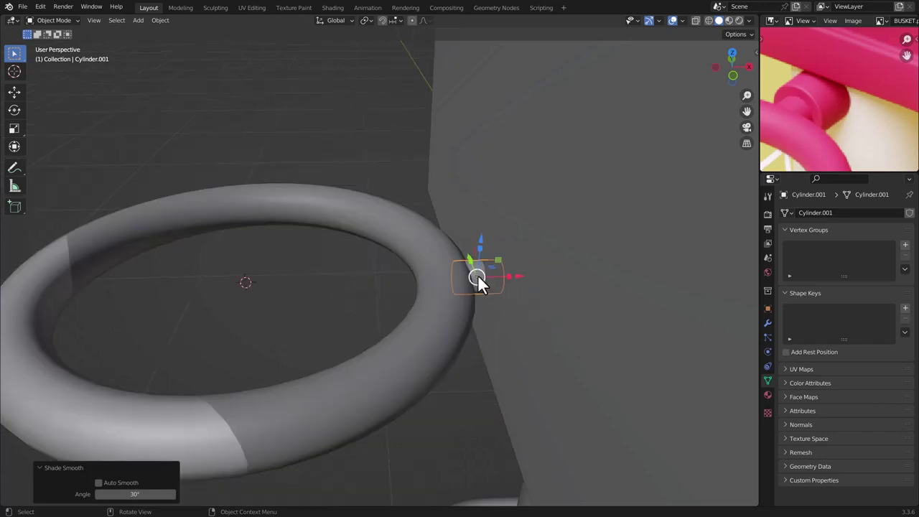
right_click(477, 274)
click(471, 292)
- Add a level 2 subdivision to the rim curve
scroll(455, 297, down, 3)
click(420, 236)
scroll(404, 317, down, 3)
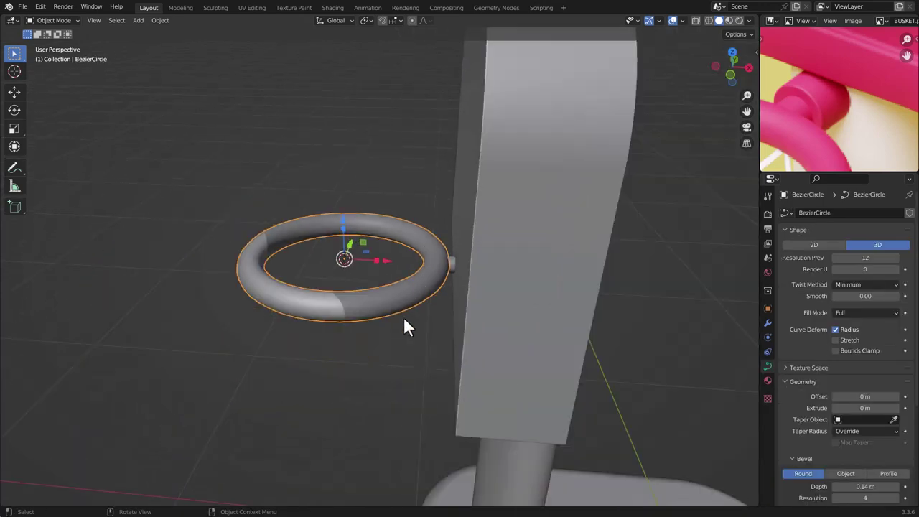
scroll(405, 301, up, 7)
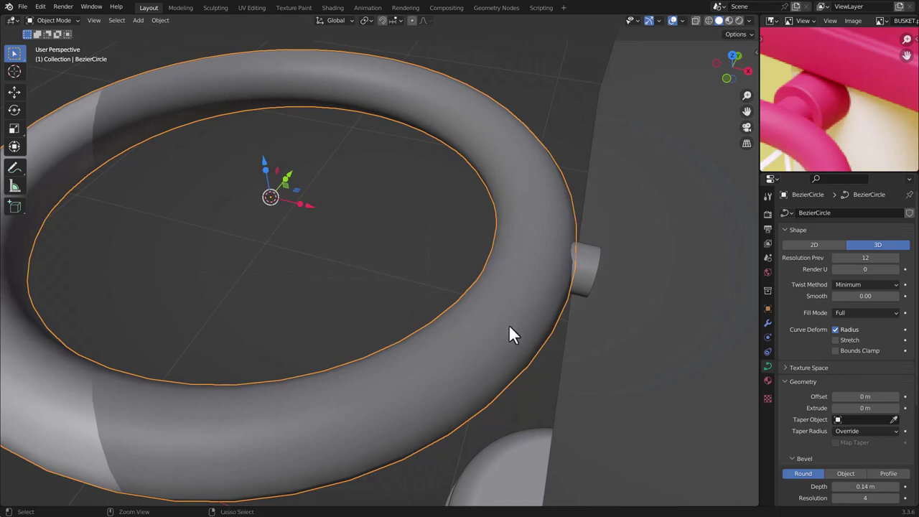
key(ctrl+2)
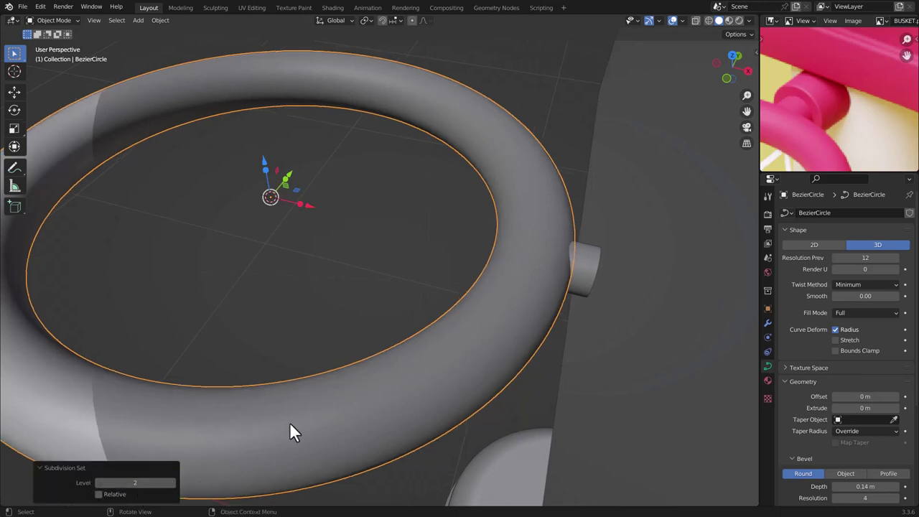
- Move the rim along X away from the backboard, leaving a gap in front of the connector cylinder
middle_drag(289, 431, 551, 254)
click(534, 246)
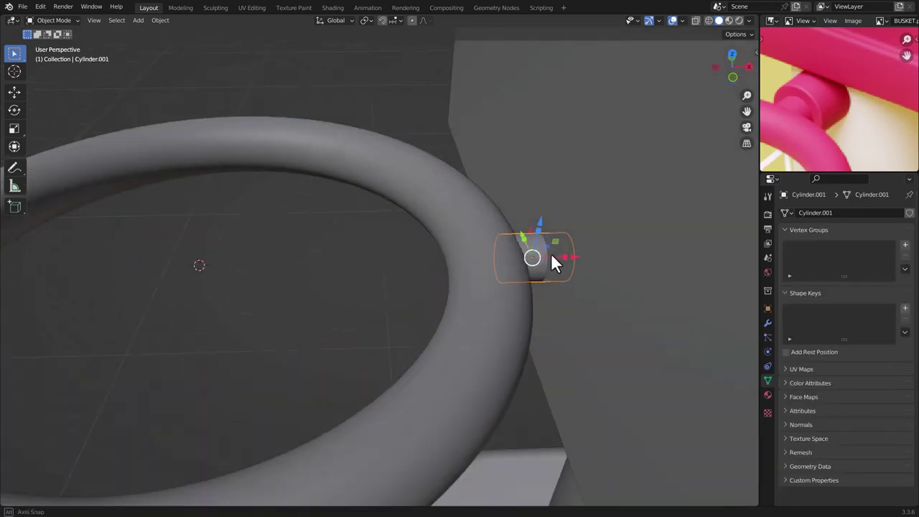
click(505, 289)
scroll(505, 288, down, 1)
key(g)
key(x)
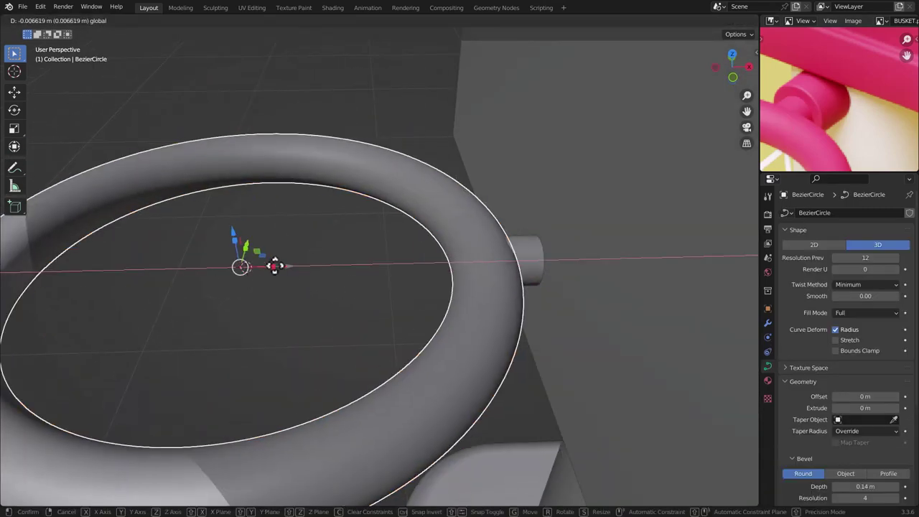
click(487, 279)
- Scale the connector cylinder by about 1.5 and move it along X further into the backboard
click(517, 262)
scroll(559, 261, up, 3)
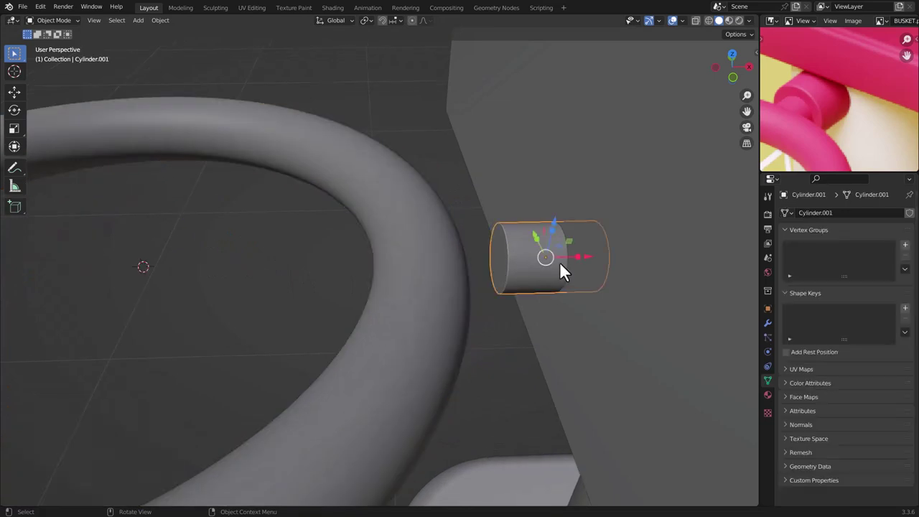
key(s)
click(583, 257)
key(g)
key(x)
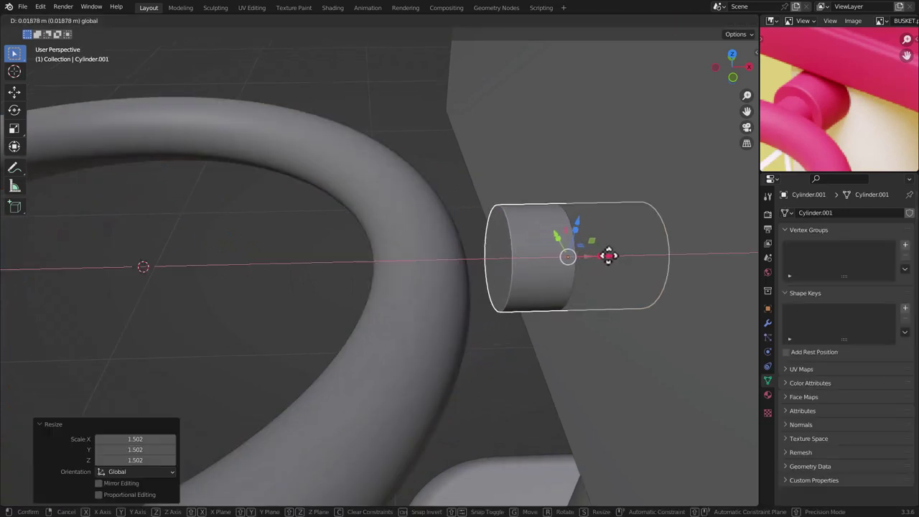
click(617, 257)
- Inset the connector cylinder's front face and extrude the inner face out to the rim
middle_drag(511, 277, 538, 273)
key(Tab)
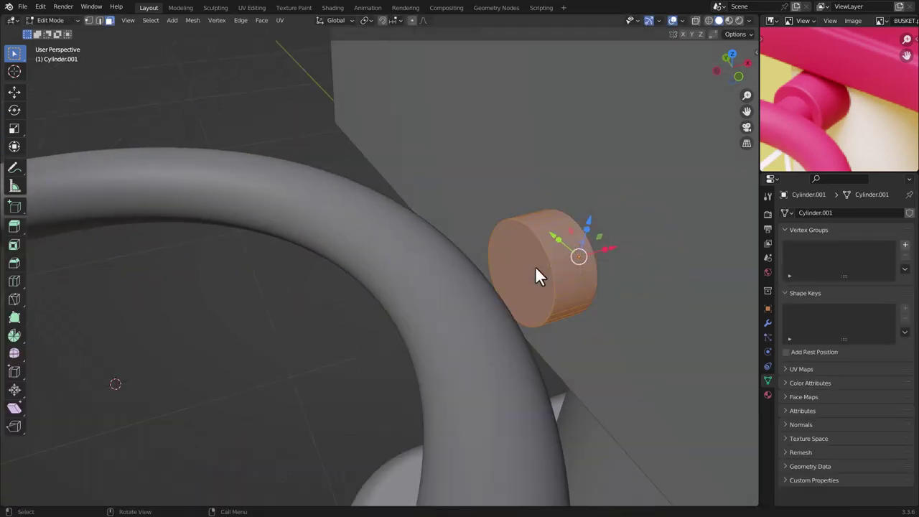
click(537, 273)
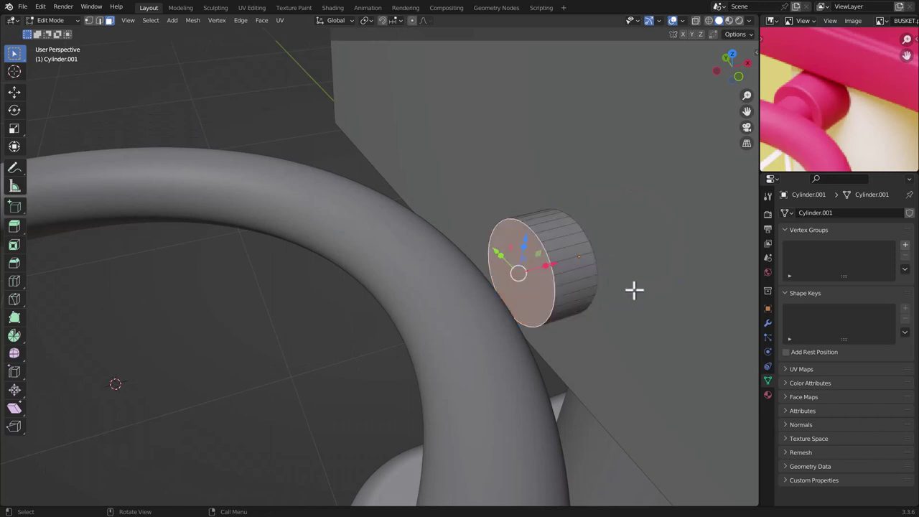
key(i)
click(640, 292)
middle_drag(640, 291, 564, 268)
key(e)
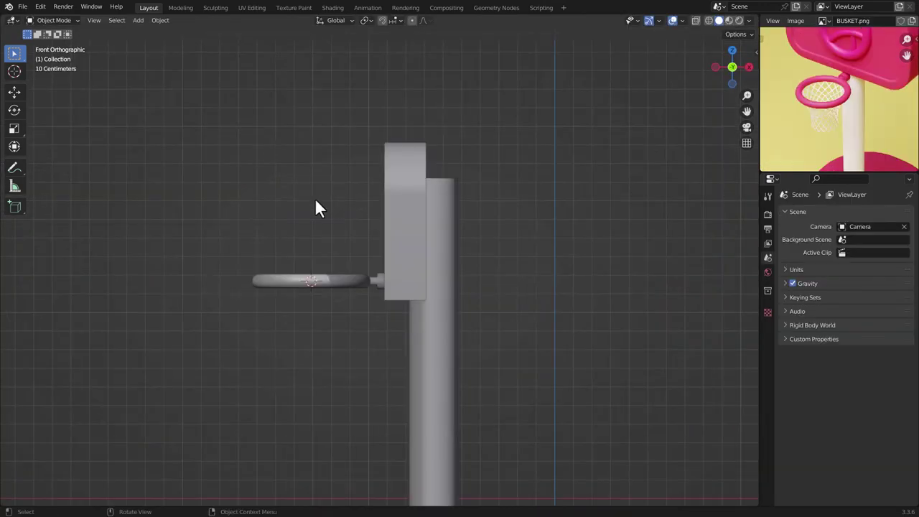
- Add a mesh cylinder at the rim's centre for the net
middle_drag(318, 208, 825, 106)
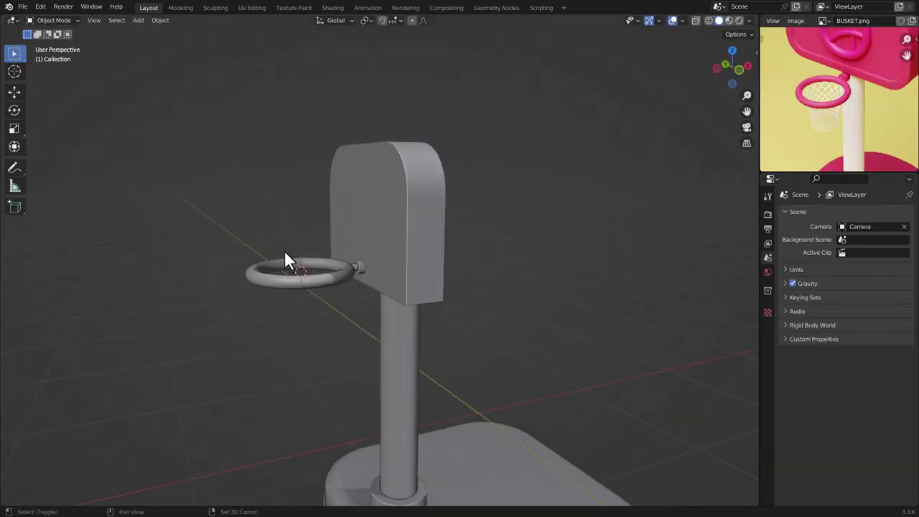
shift+middle_drag(285, 253, 323, 251)
key(shift+a)
mouse_move(323, 251)
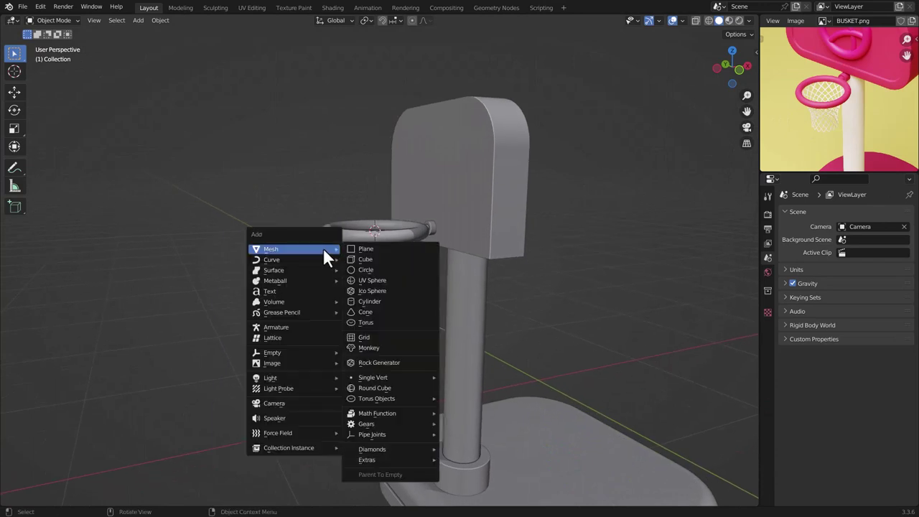
click(384, 302)
- Scale the net cylinder to about 0.26 to fit inside the rim and lower it about 0.26 m along Z
key(s)
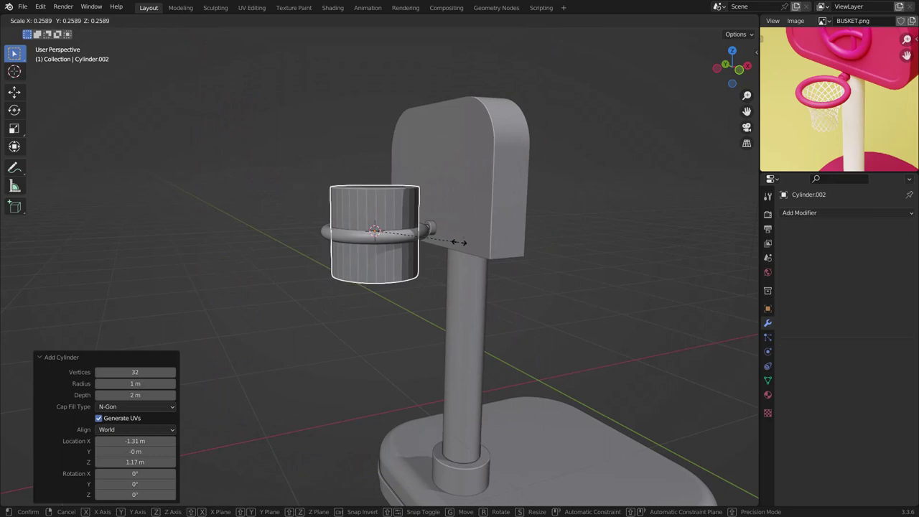
click(460, 234)
drag(374, 190, 374, 234)
mouse_move(363, 243)
middle_down()
mouse_move(344, 244)
mouse_move(352, 252)
middle_up()
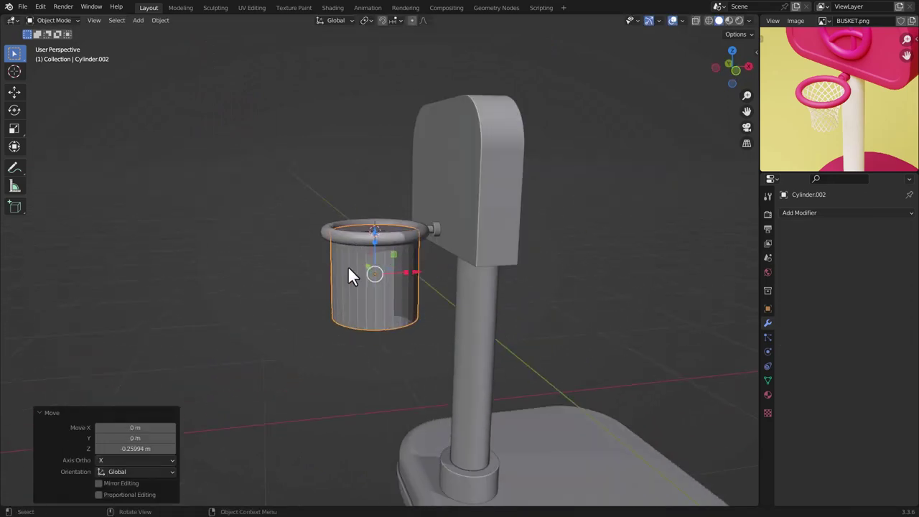
- Try adding 10 horizontal loop cuts to the closed net cylinder
key(Tab)
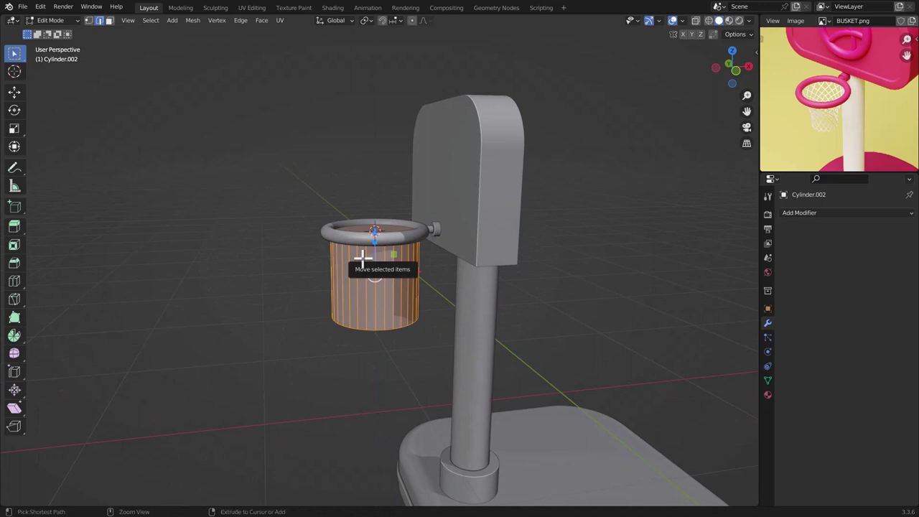
key(ctrl+r)
scroll(366, 260, up, 8)
click(370, 262)
right_click(339, 265)
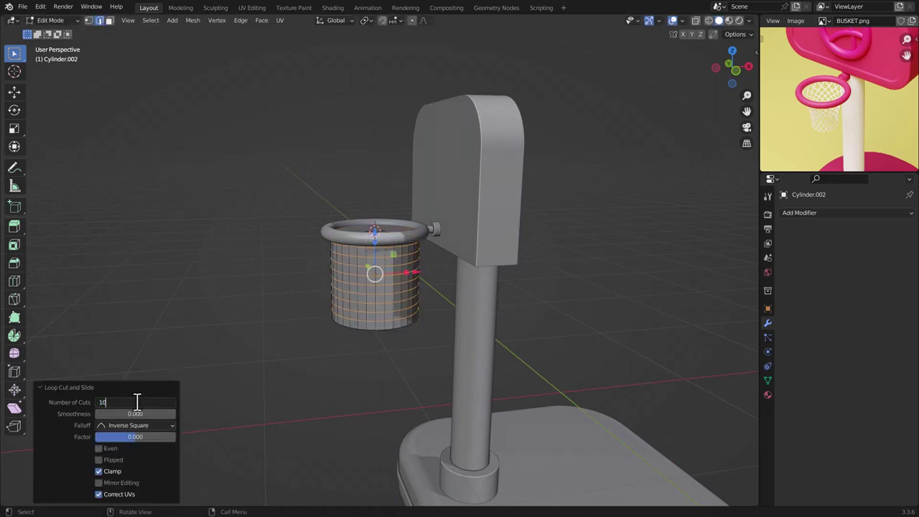
key(Return)
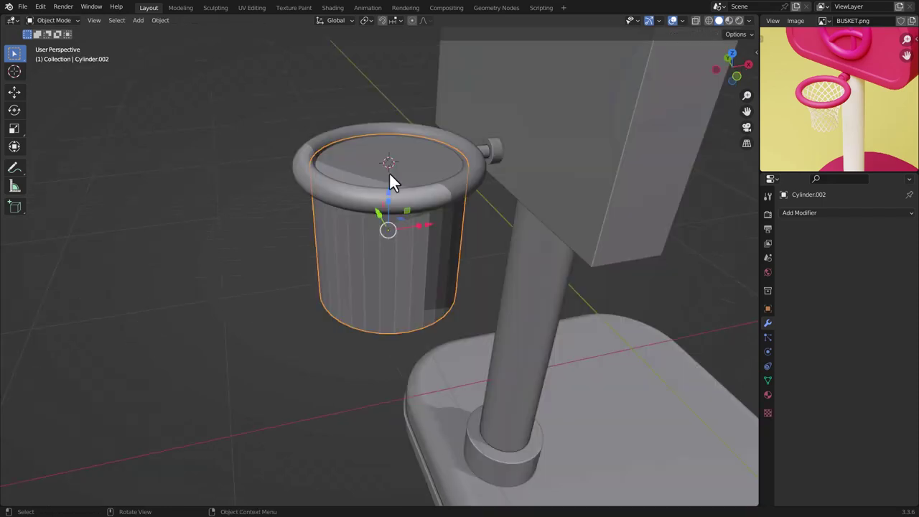
- Delete the top and bottom cap faces of the net cylinder to leave an open tube
key(Tab)
click(391, 182)
key(3)
click(392, 175)
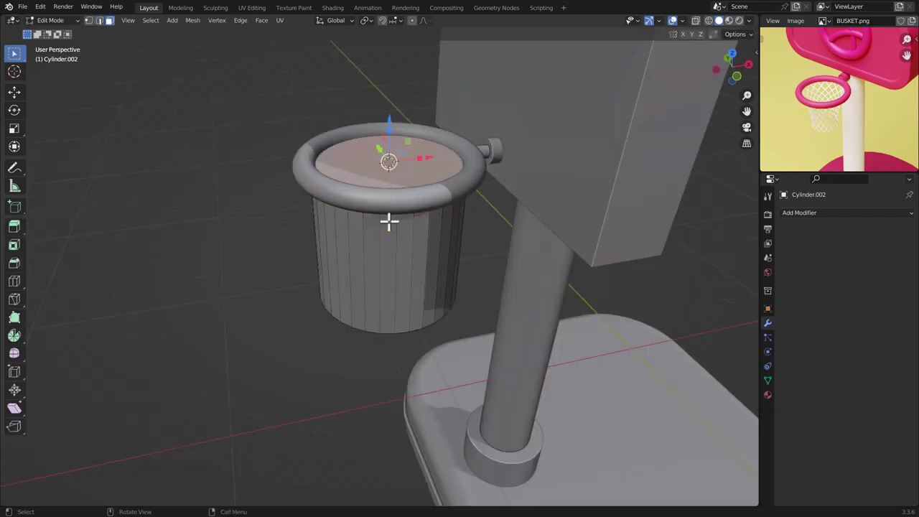
middle_drag(392, 309, 403, 251)
click(400, 285)
key(x)
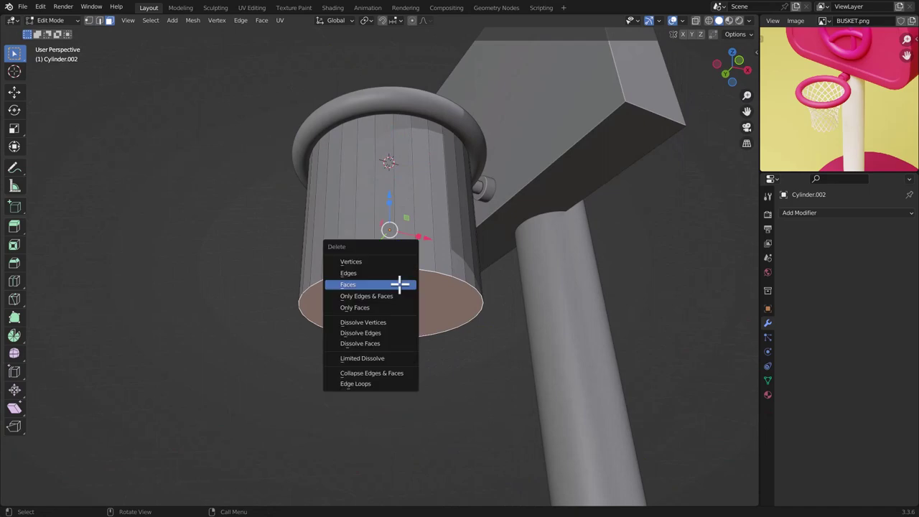
click(399, 284)
middle_drag(400, 289, 420, 285)
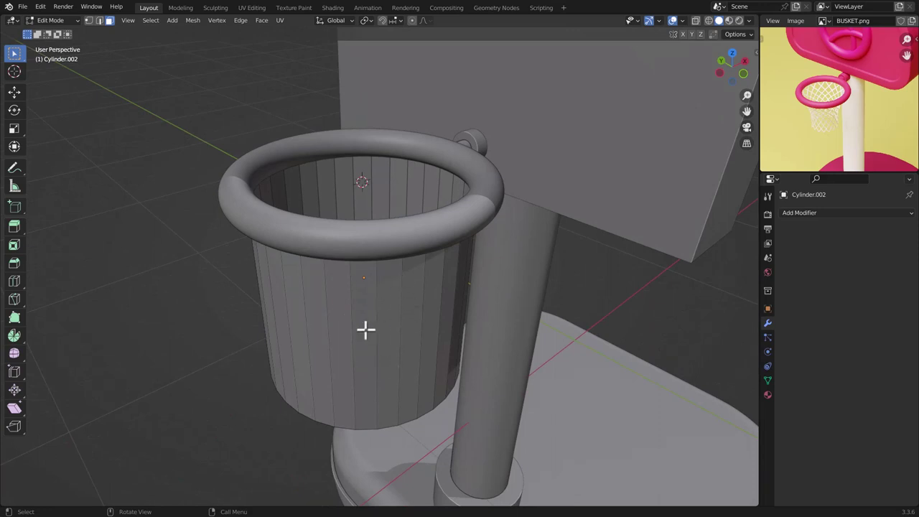
- Add 10 evenly spaced horizontal loop cuts around the open net tube
key(Tab)
key(Tab)
key(ctrl+r)
scroll(368, 317, up, 8)
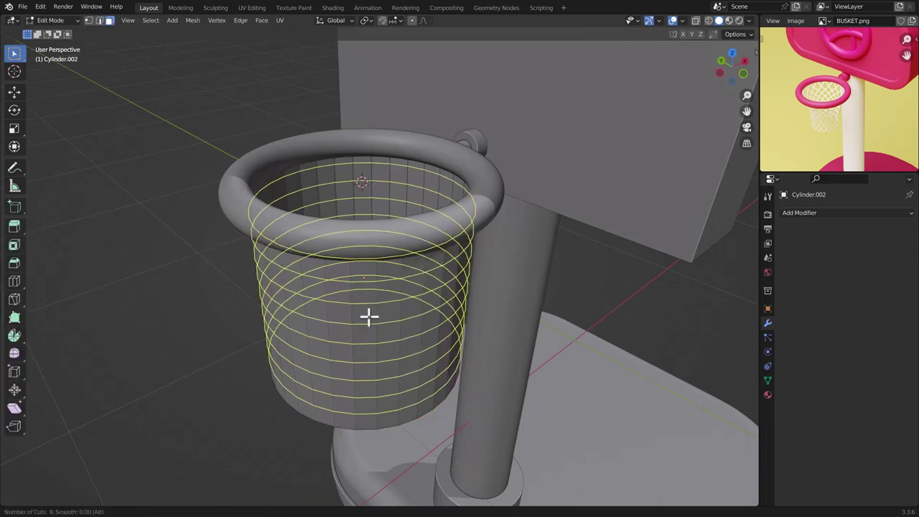
click(369, 317)
right_click(334, 323)
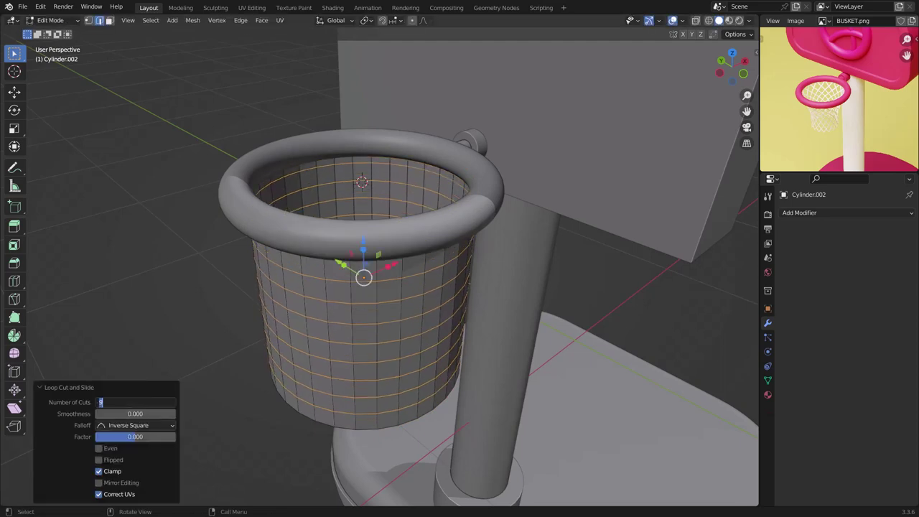
text(10)
key(Return)
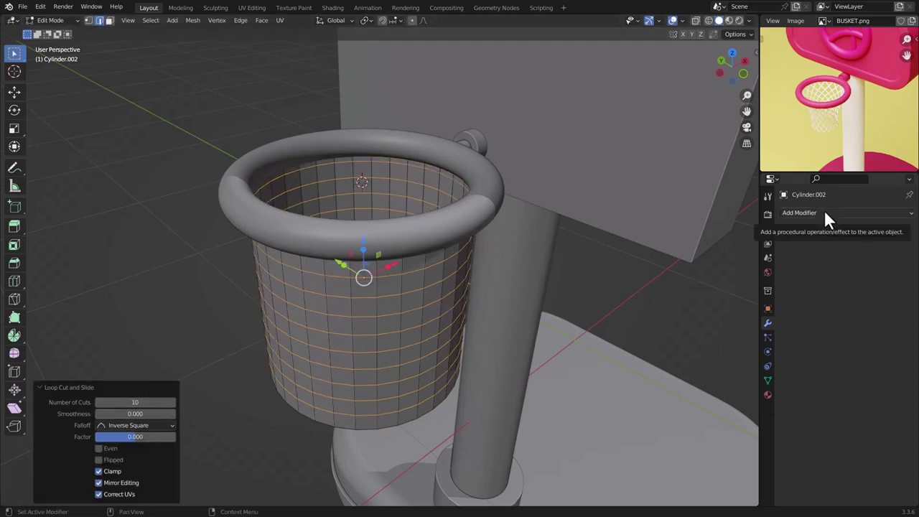
- Add a Triangulate modifier to the net cylinder
key(Tab)
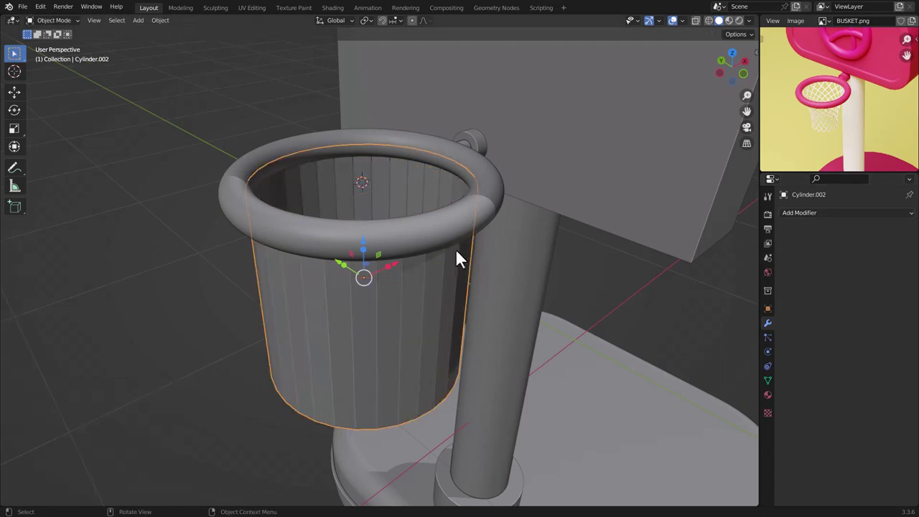
click(803, 213)
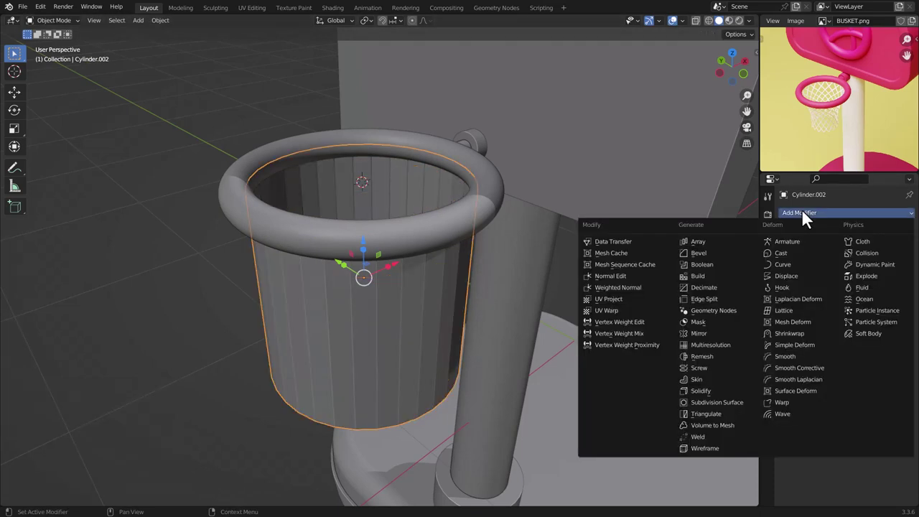
click(707, 414)
- Un-subdivide the whole net mesh with 1 iteration to turn its square grid into a diamond pattern
key(Tab)
key(a)
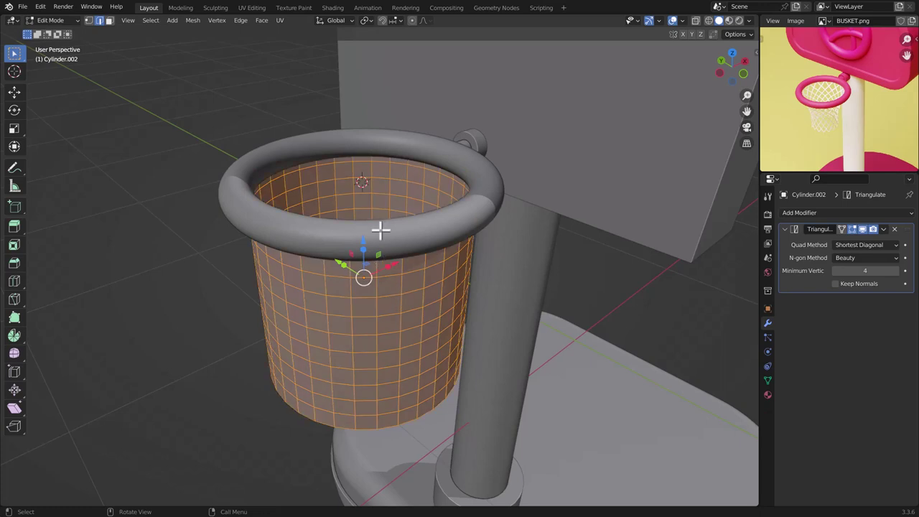
right_click(314, 279)
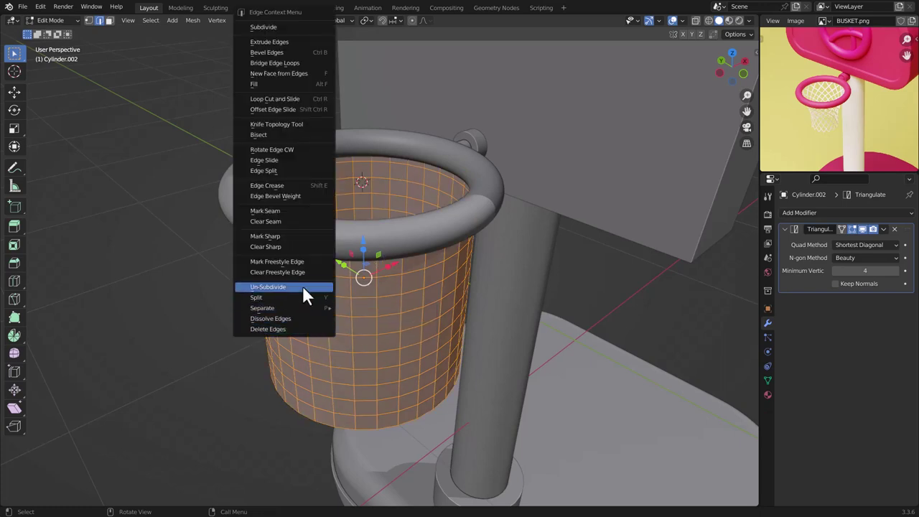
click(302, 286)
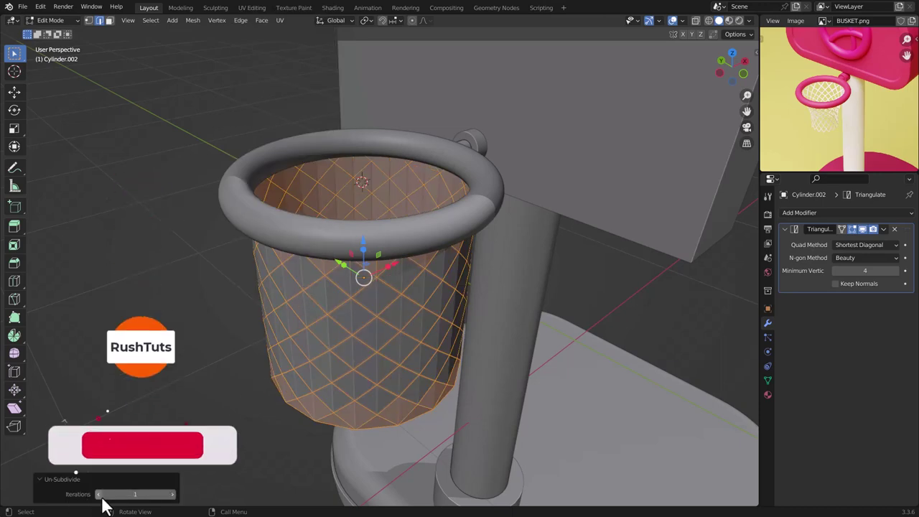
click(131, 492)
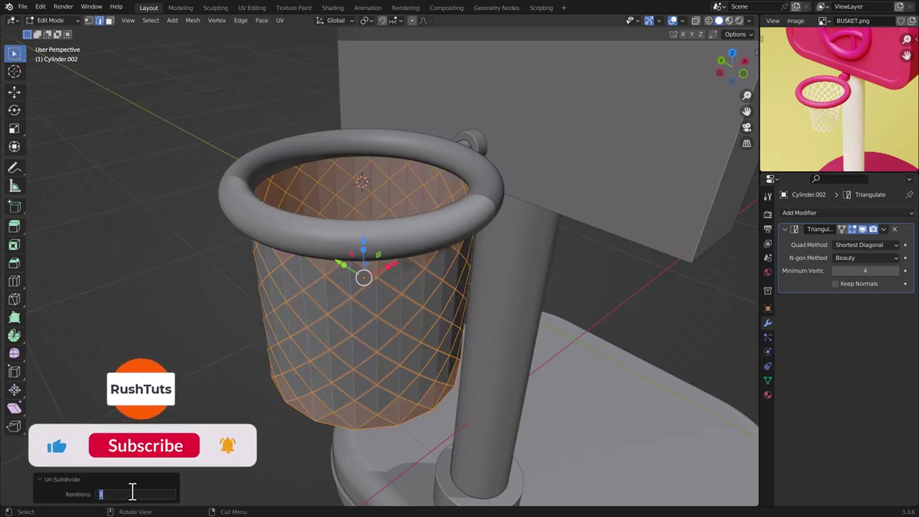
click(177, 344)
- Inset all the net's diamond faces individually with a thickness of 0.01 m
middle_drag(576, 383, 560, 384)
key(i)
key(i)
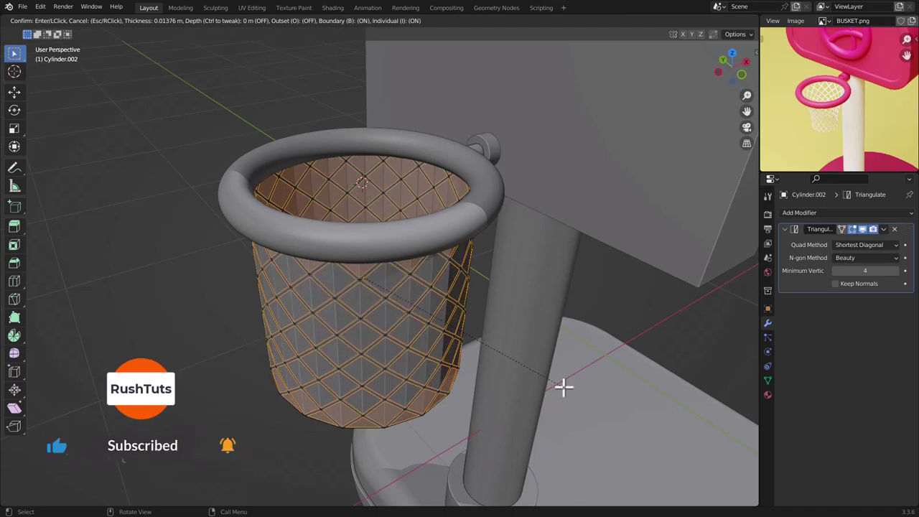
click(563, 388)
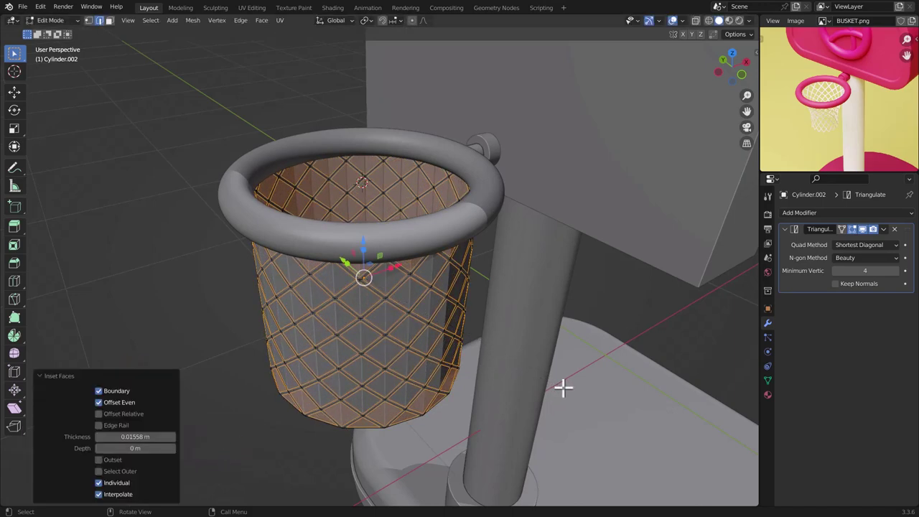
click(145, 437)
text(0.01)
key(Return)
- Delete the inset inner faces so only the thin diamond strands of the net remain
middle_drag(357, 321, 386, 260)
key(x)
click(364, 297)
- Delete the bottom row of vertices all around the net, front and back, removing its straight lower edge
scroll(398, 275, down, 4)
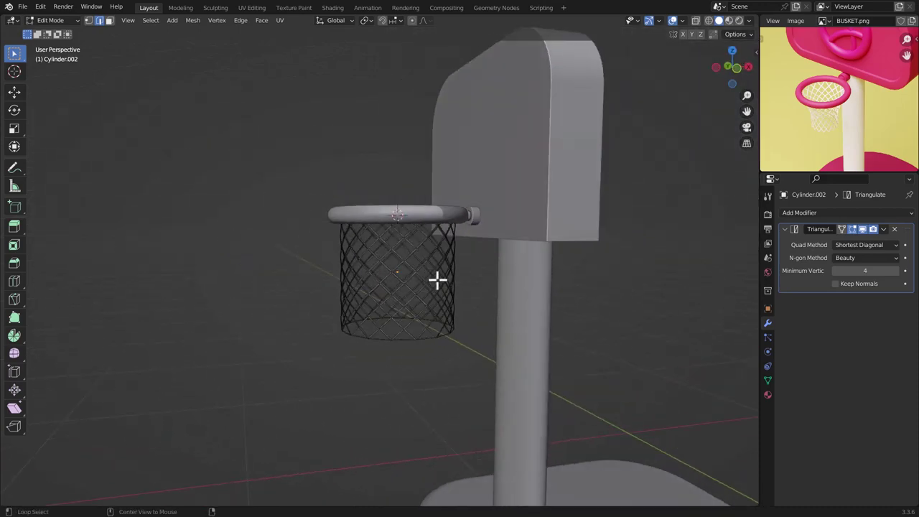
alt+middle_drag(438, 279, 400, 286)
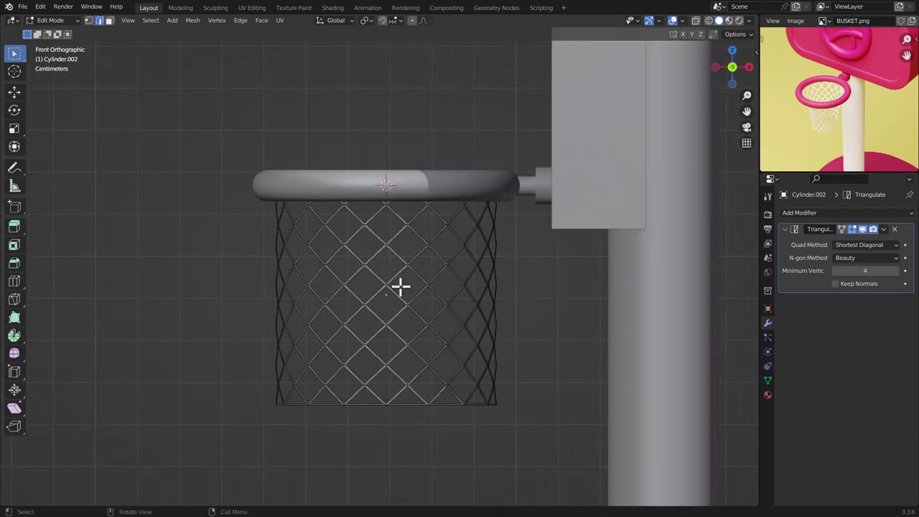
key(1)
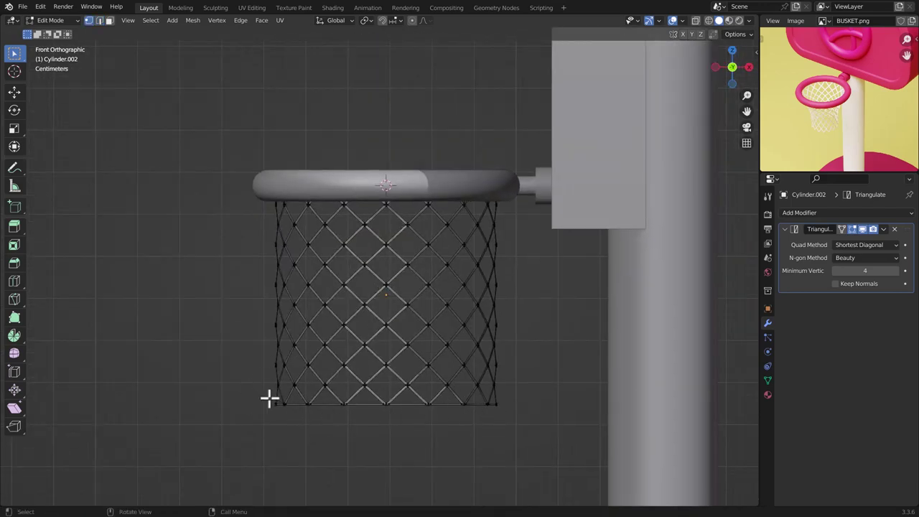
drag(269, 398, 519, 413)
key(x)
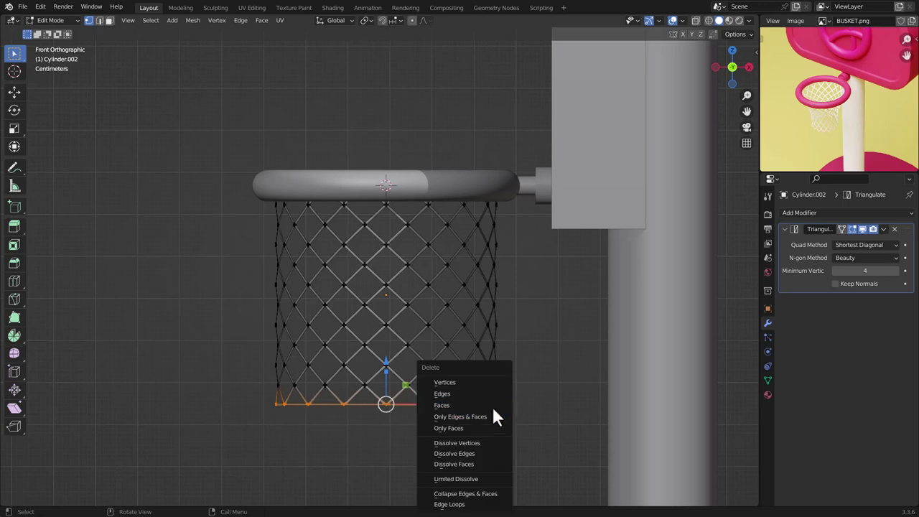
click(489, 382)
key(alt+z)
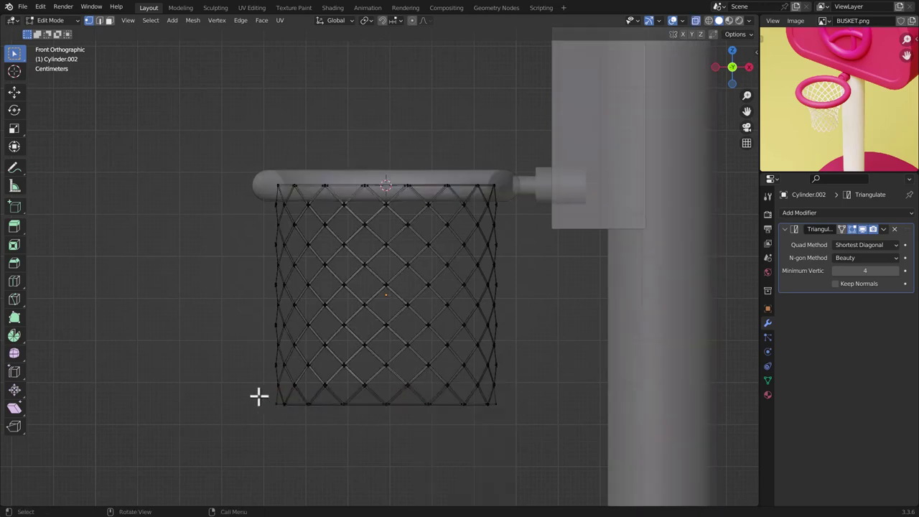
drag(258, 396, 525, 412)
key(x)
click(513, 385)
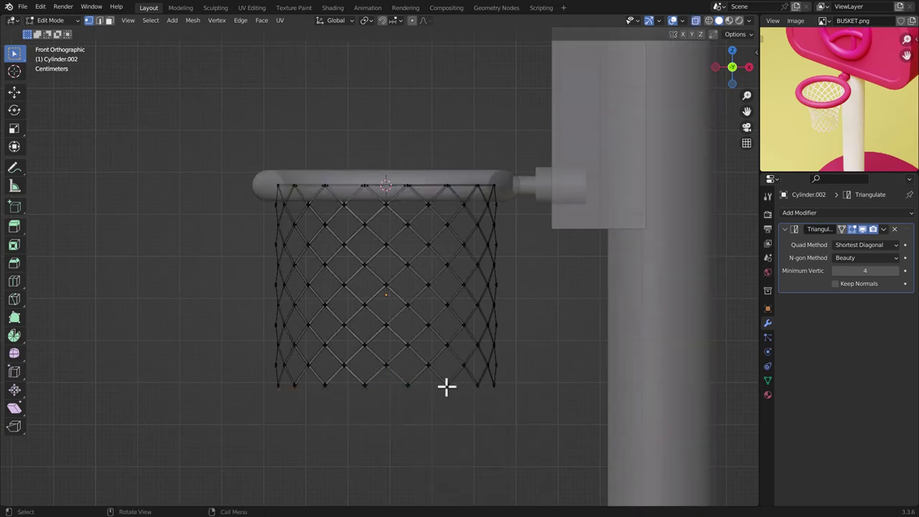
- Taper the net by scaling its lower rows to 0.611 with smooth proportional editing at a size of about 0.32
click(413, 21)
shift+middle_drag(275, 377, 281, 310)
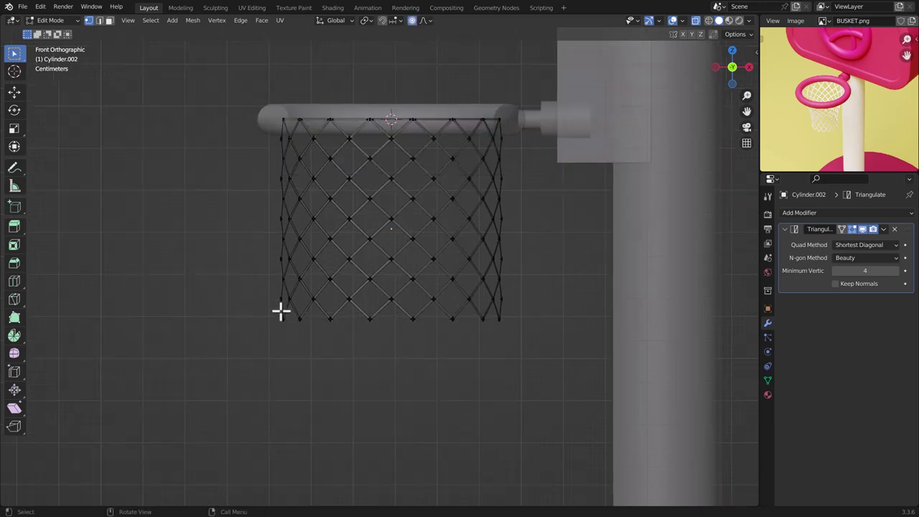
drag(206, 254, 583, 370)
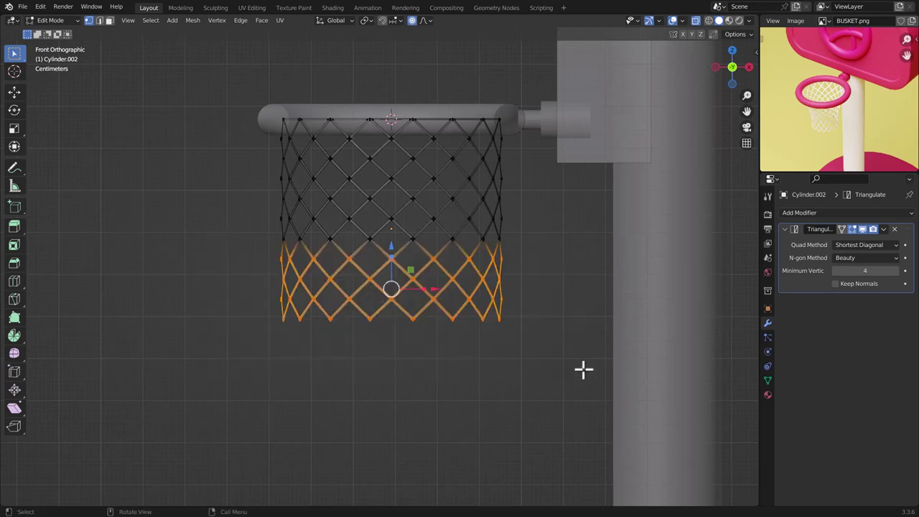
key(s)
scroll(580, 349, down, 5)
scroll(579, 347, up, 4)
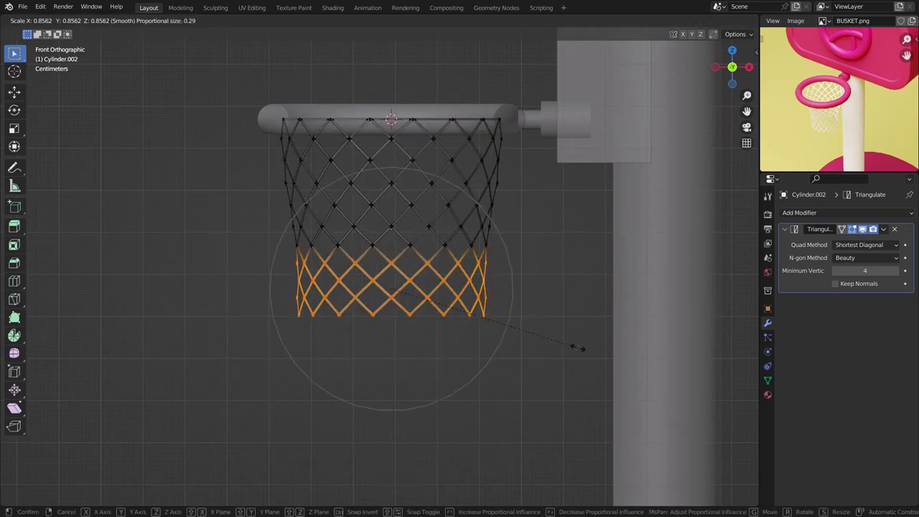
scroll(563, 336, up, 2)
scroll(562, 336, down, 3)
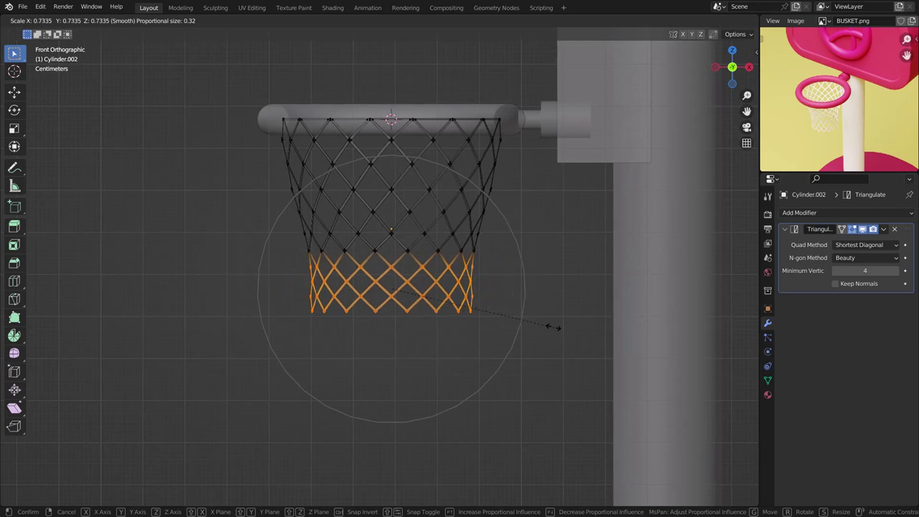
click(529, 311)
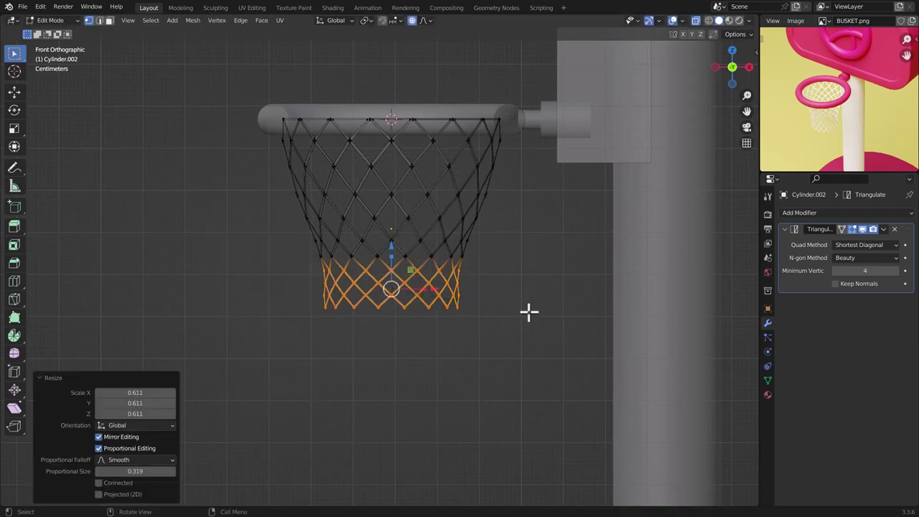
- Narrow the net's upper-middle row by scaling it to 0.725 with a proportional size of 0.29
scroll(805, 100, up, 4)
drag(260, 176, 528, 220)
key(s)
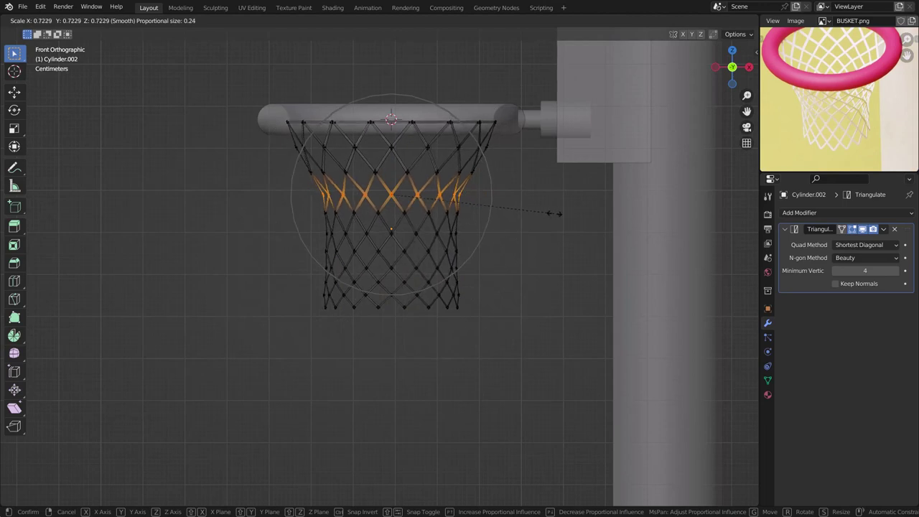
click(554, 212)
- Flare the net's bottom row to about 1.1 along X with a proportional size of about 0.18, and return to Object Mode
scroll(444, 209, down, 2)
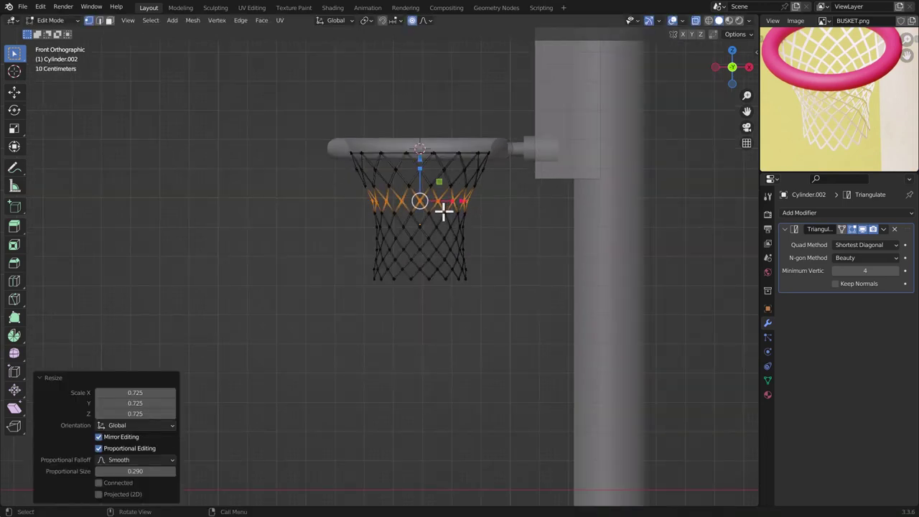
drag(344, 267, 524, 299)
key(s)
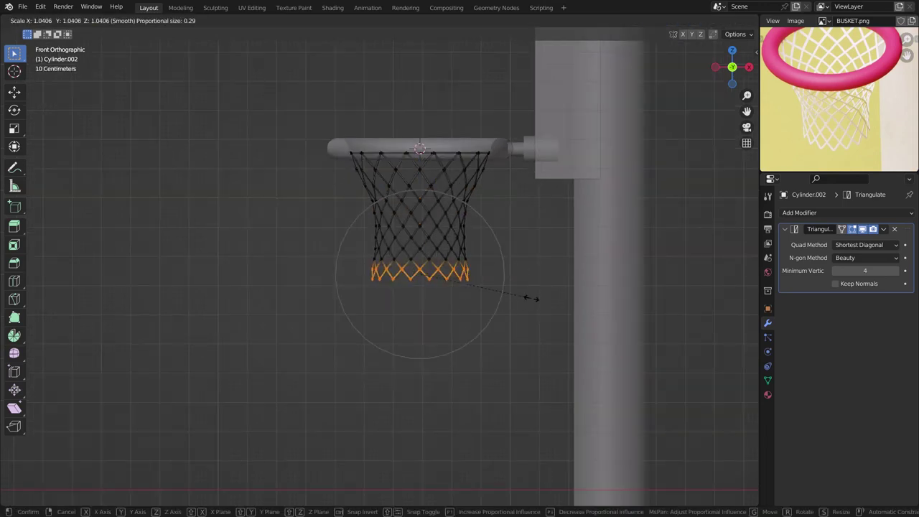
scroll(531, 298, up, 4)
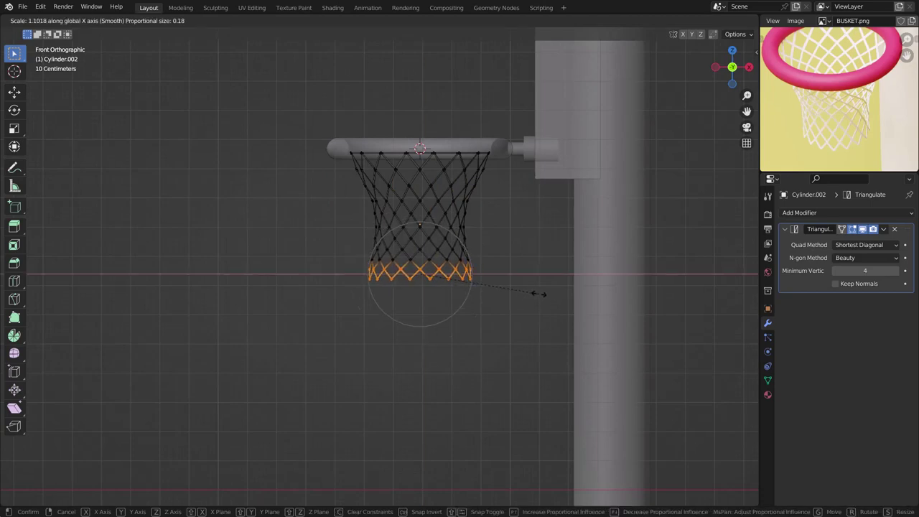
click(538, 292)
key(Tab)
key(q)
- Add a Solidify modifier with a thickness of 0.01 m to the net
middle_drag(455, 262, 410, 229)
scroll(388, 244, up, 5)
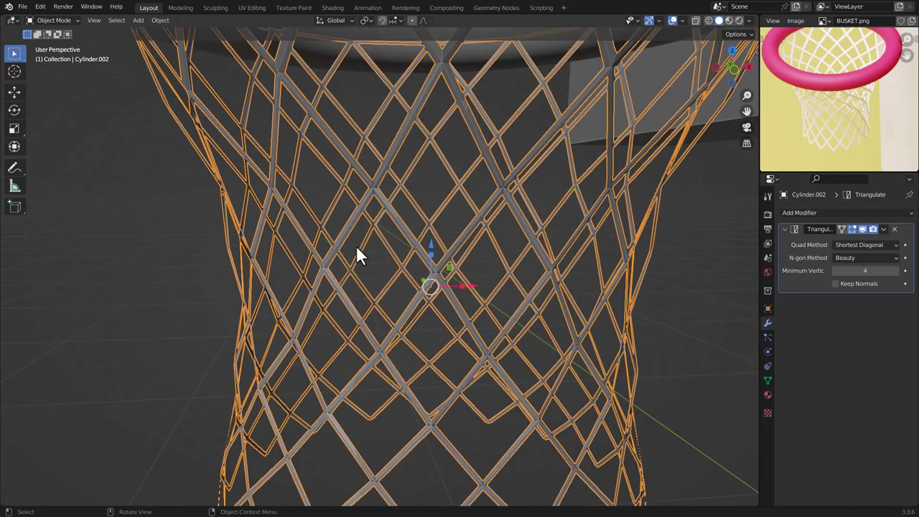
click(786, 229)
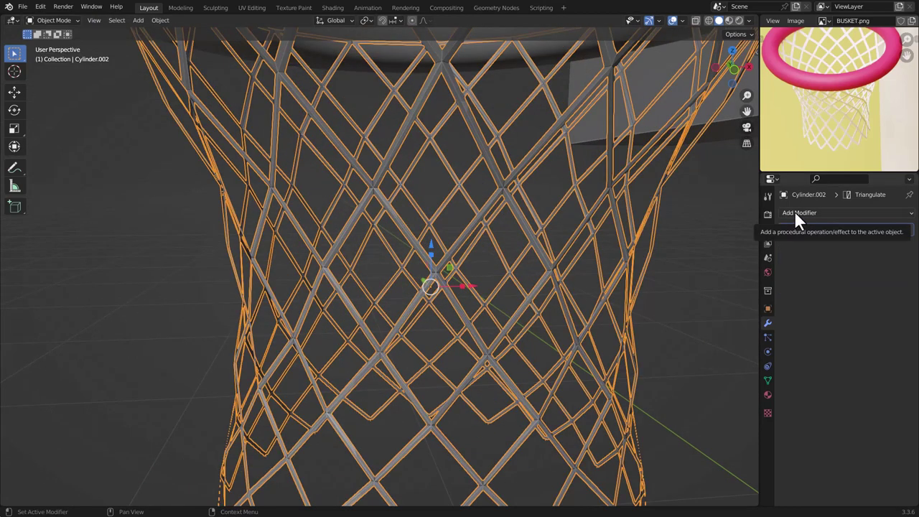
click(794, 210)
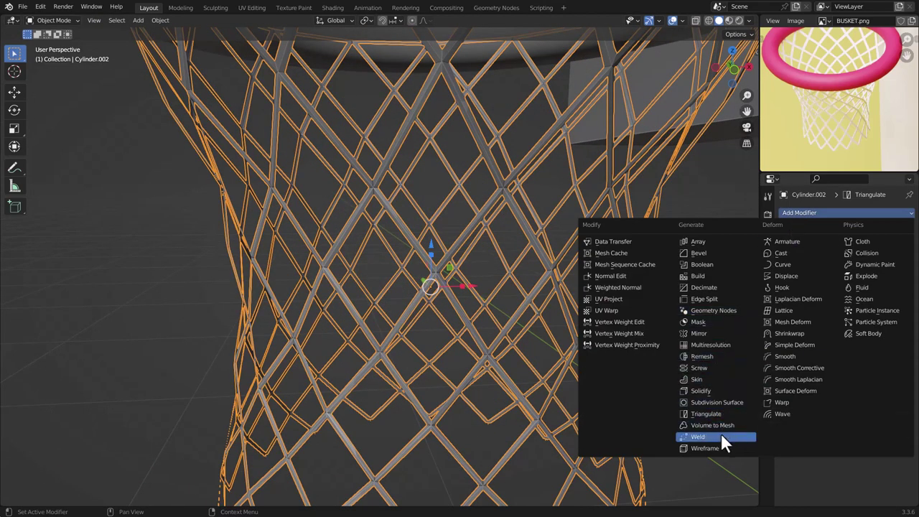
click(722, 391)
drag(853, 273, 860, 273)
click(361, 224)
- Apply smooth shading to the net
scroll(436, 222, down, 6)
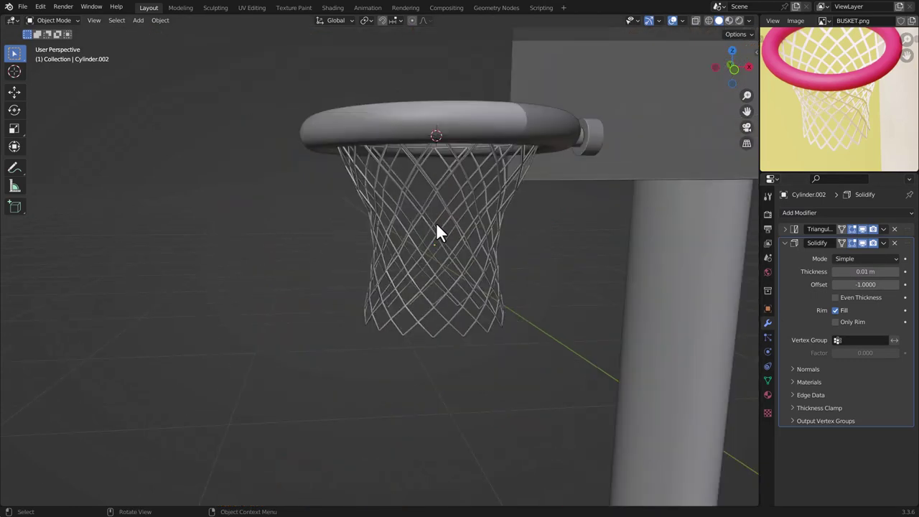
shift+middle_drag(446, 187, 439, 225)
click(440, 221)
right_click(439, 217)
click(439, 217)
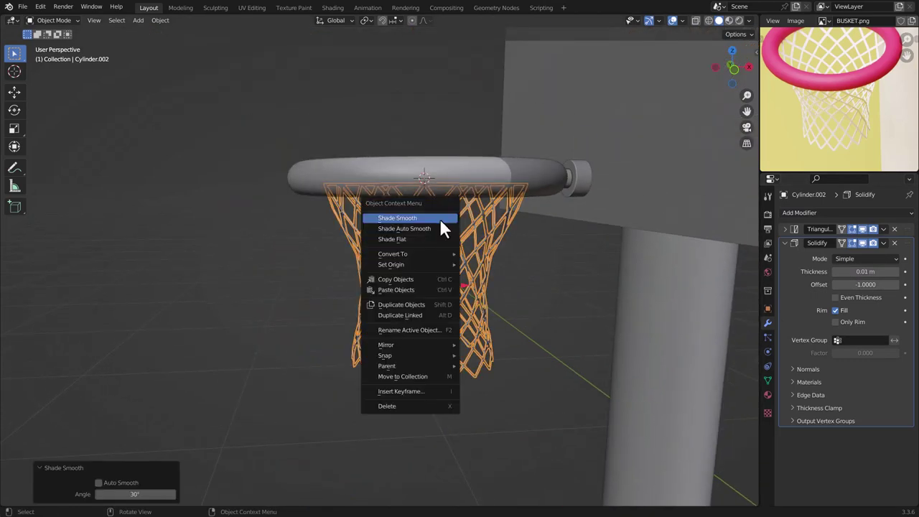
click(339, 244)
- Scale the net up twice, by about 1.06 and by 1.029, so its top edge meets the inside of the rim
middle_drag(339, 244, 408, 250)
scroll(407, 249, down, 4)
click(409, 251)
key(s)
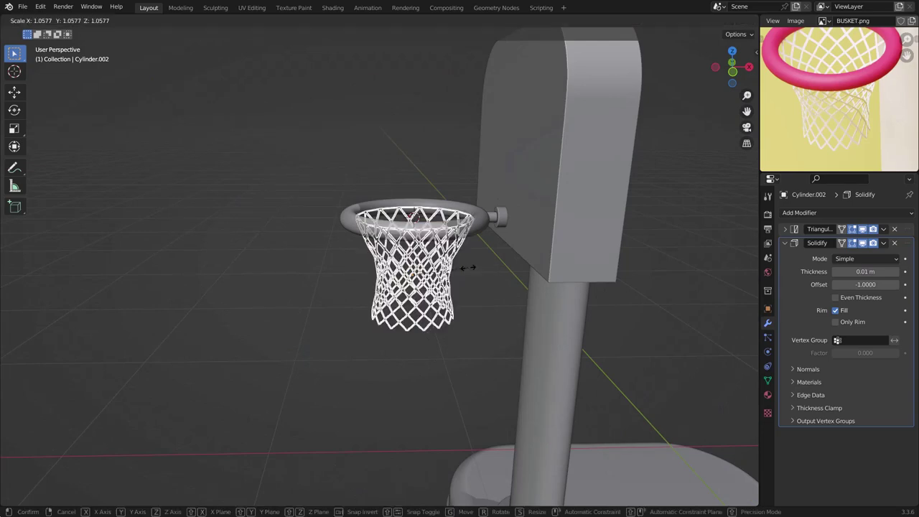
click(469, 267)
key(KP_7)
scroll(417, 237, up, 3)
key(s)
click(252, 194)
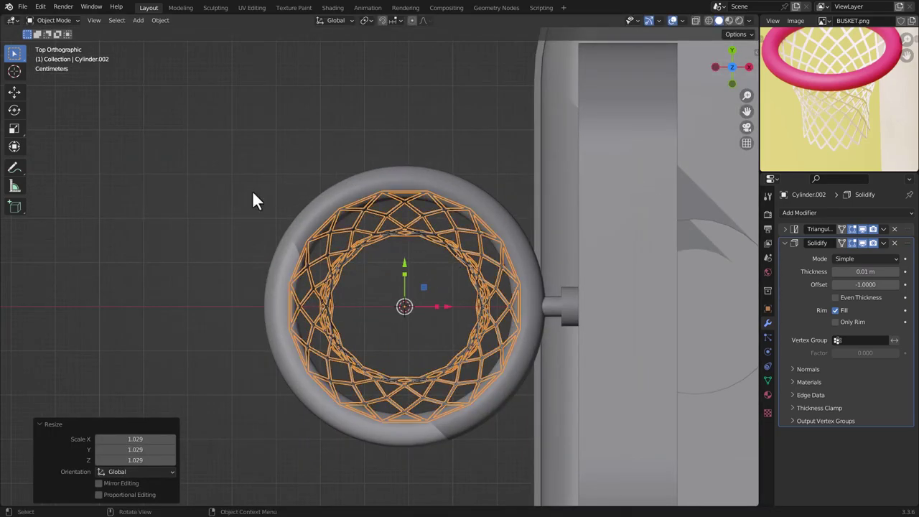
click(252, 194)
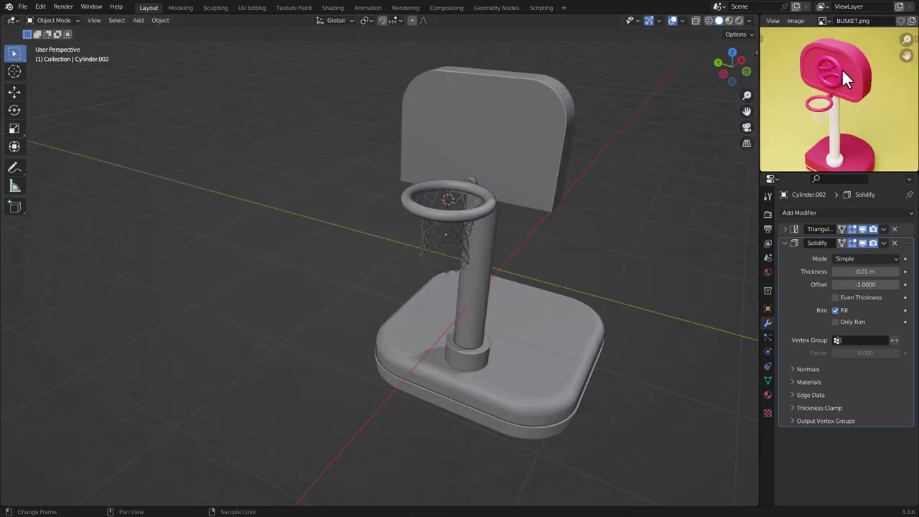
- Select the backboard and snap the 3D cursor to its origin
scroll(841, 68, up, 5)
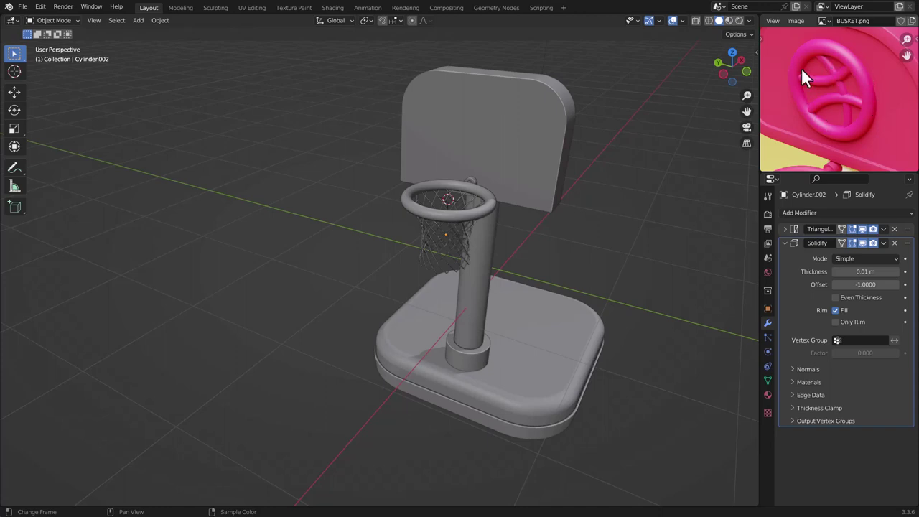
click(478, 131)
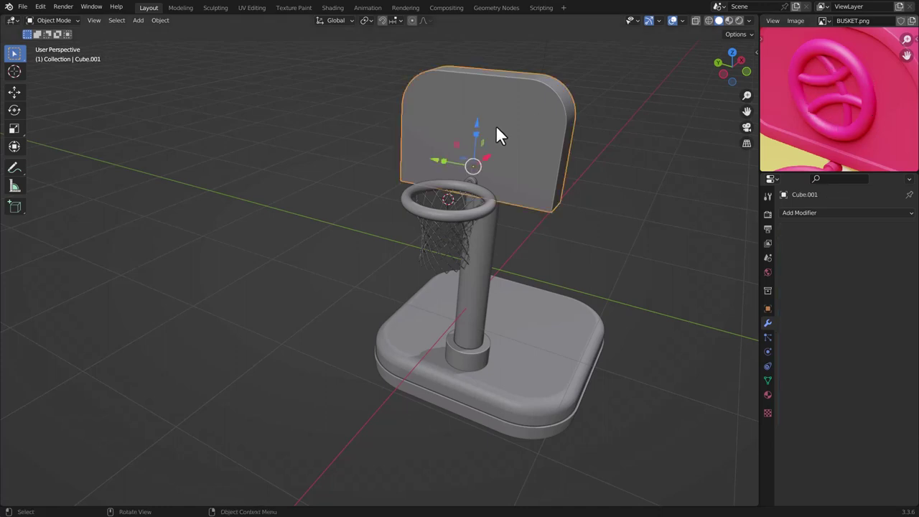
key(shift+s)
click(501, 190)
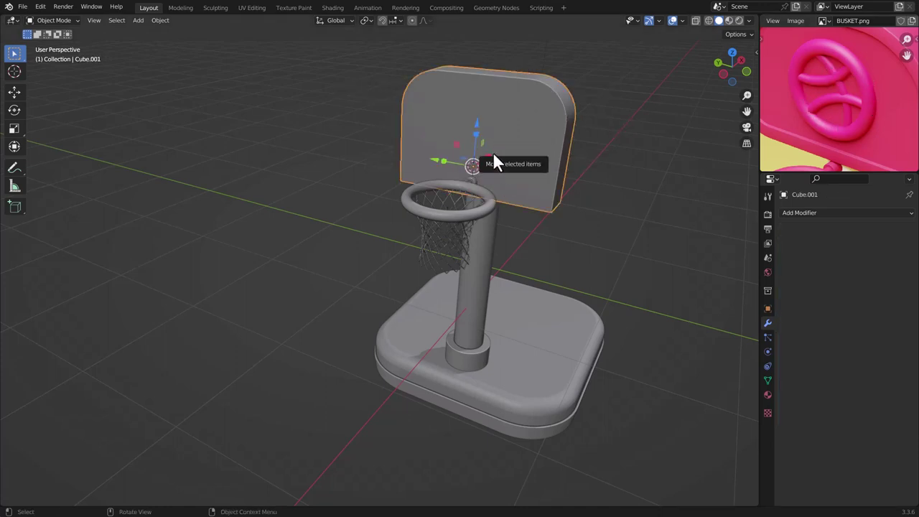
- Add a Bezier circle at the 3D cursor, aligned to the left orthographic view
key(shift+a)
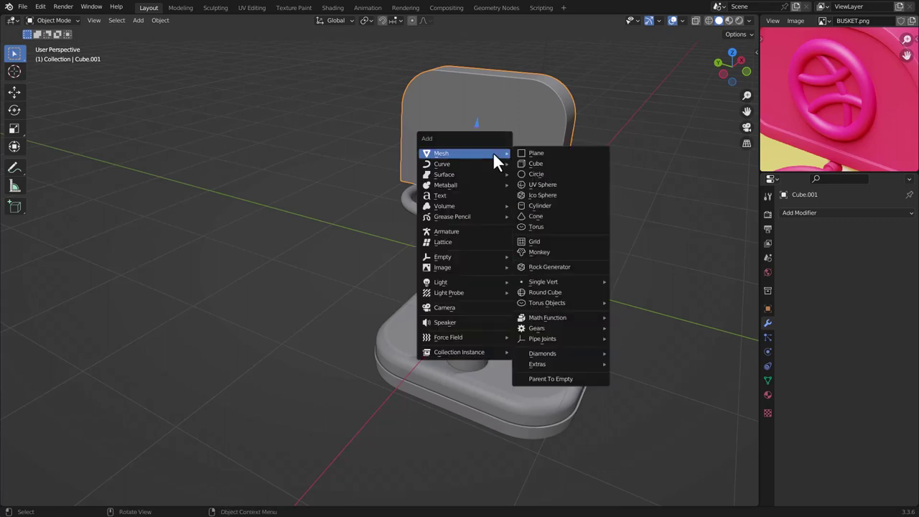
mouse_move(479, 165)
click(555, 174)
key(KP_1)
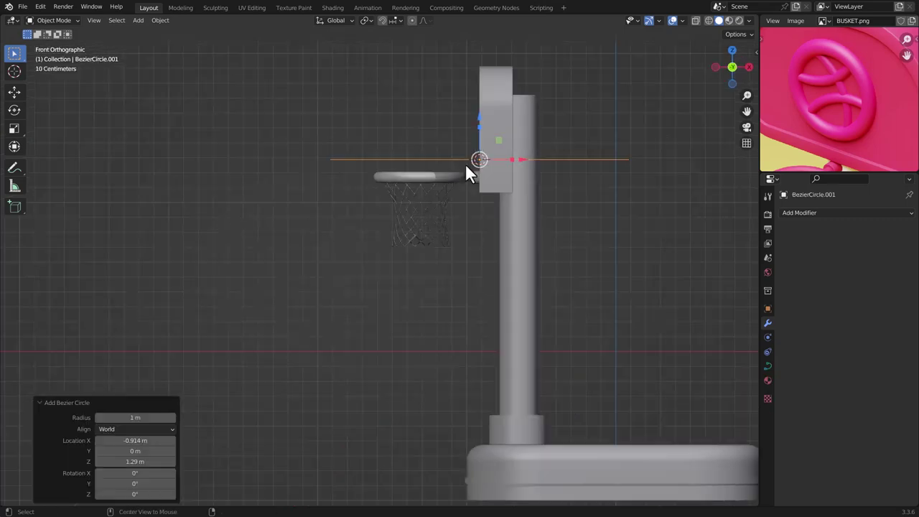
key(ctrl+KP_3)
click(135, 429)
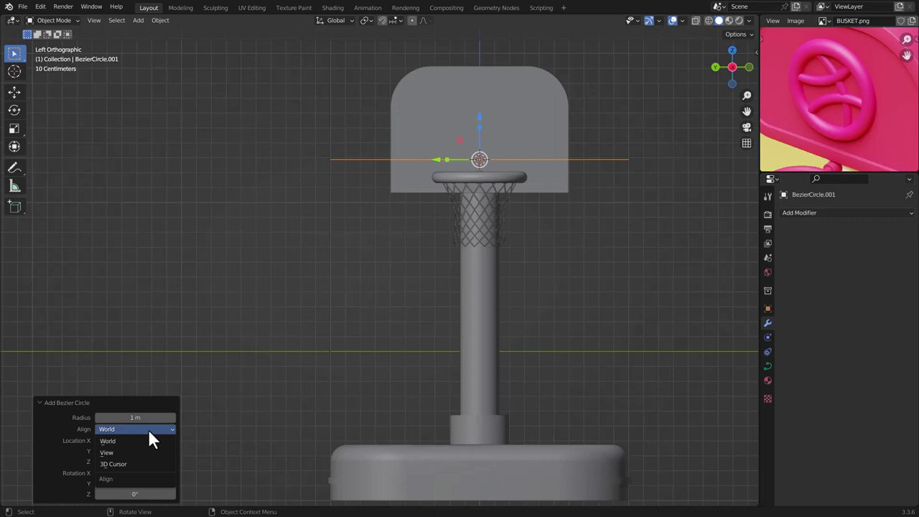
click(136, 451)
- Scale the circle to about 0.288 and raise it about 0.164 m along Z toward the backboard's centre
shift+middle_drag(486, 235, 482, 256)
scroll(682, 337, down, 2)
key(s)
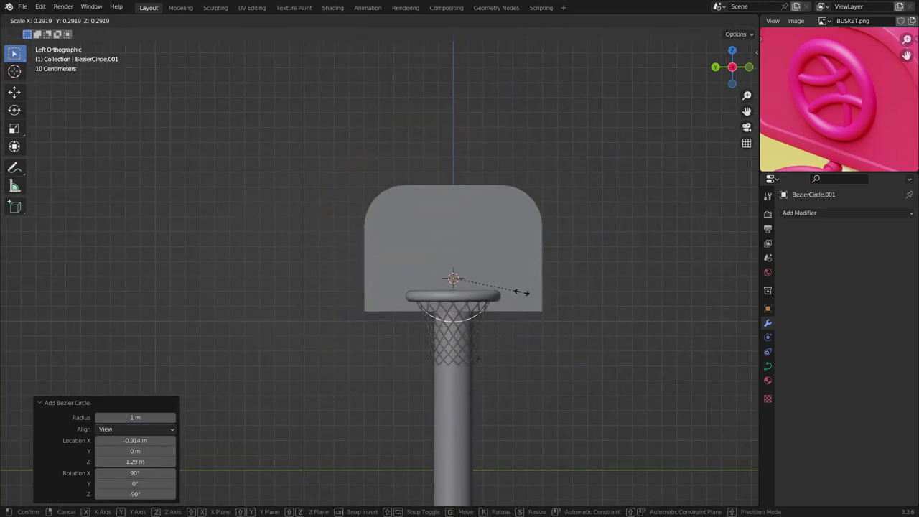
click(519, 292)
key(KP_1)
drag(494, 278, 492, 278)
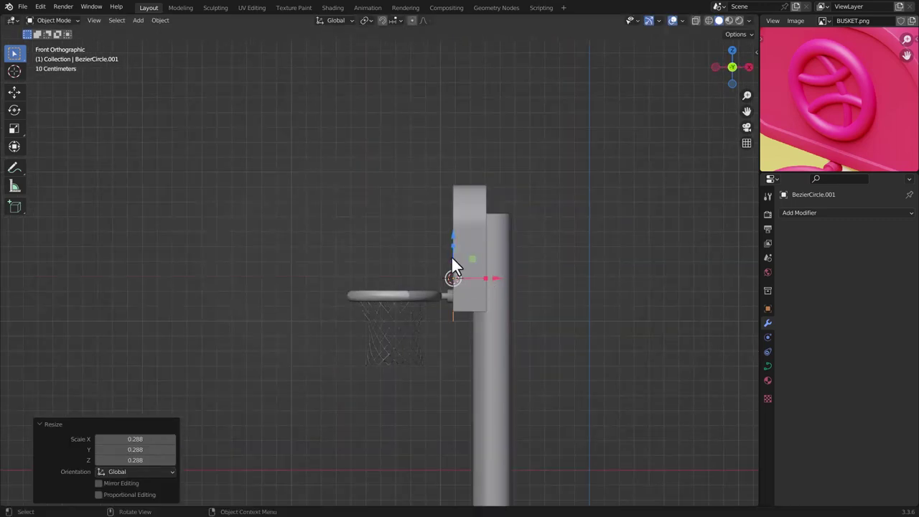
drag(453, 234, 453, 209)
key(ctrl+KP_3)
scroll(420, 223, up, 4)
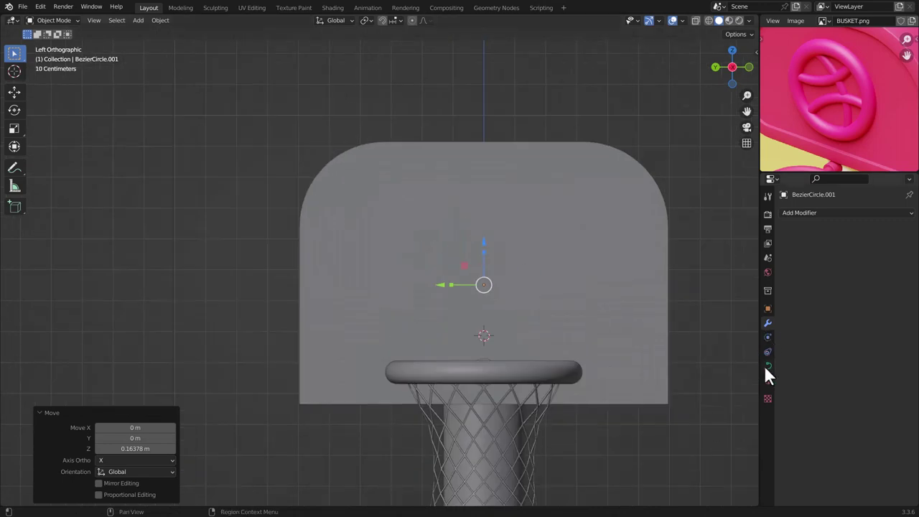
- Give the circle a round bevel depth of 0.16 m and scale the ring down to fit above the rim
click(766, 366)
scroll(854, 412, down, 1)
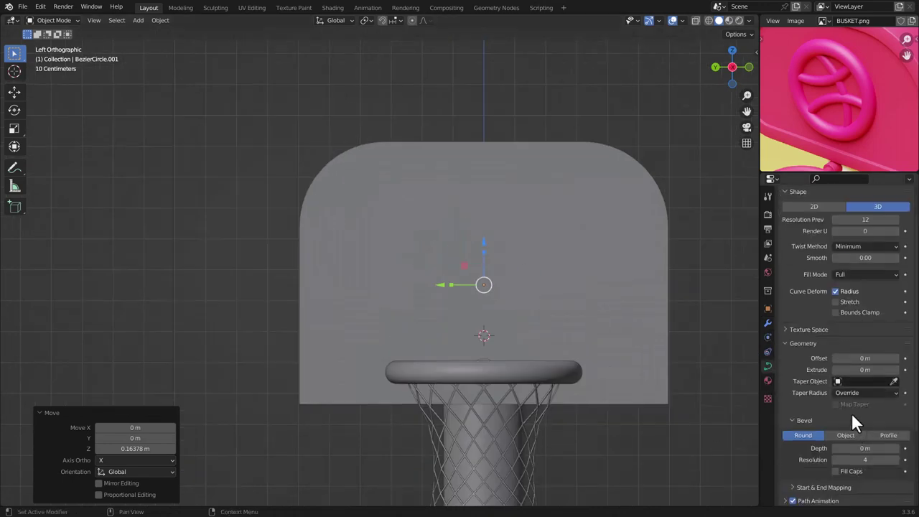
scroll(853, 415, down, 2)
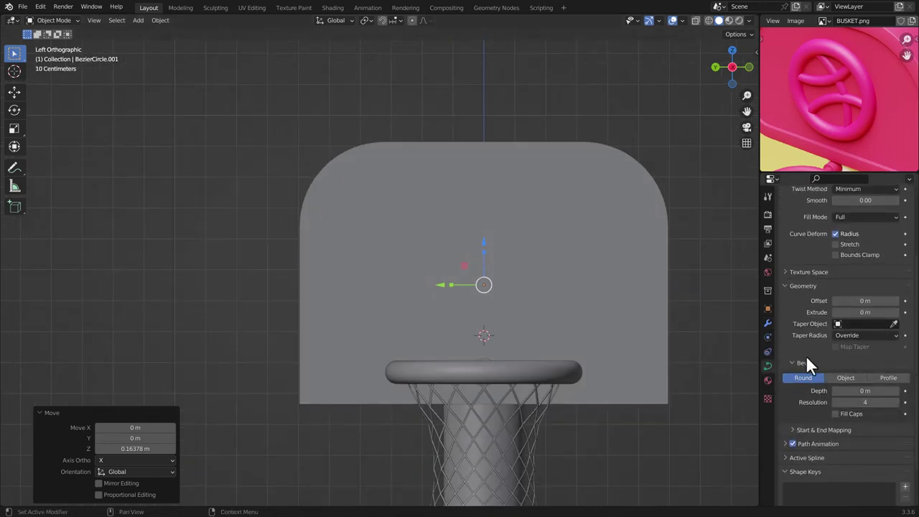
drag(869, 395, 897, 394)
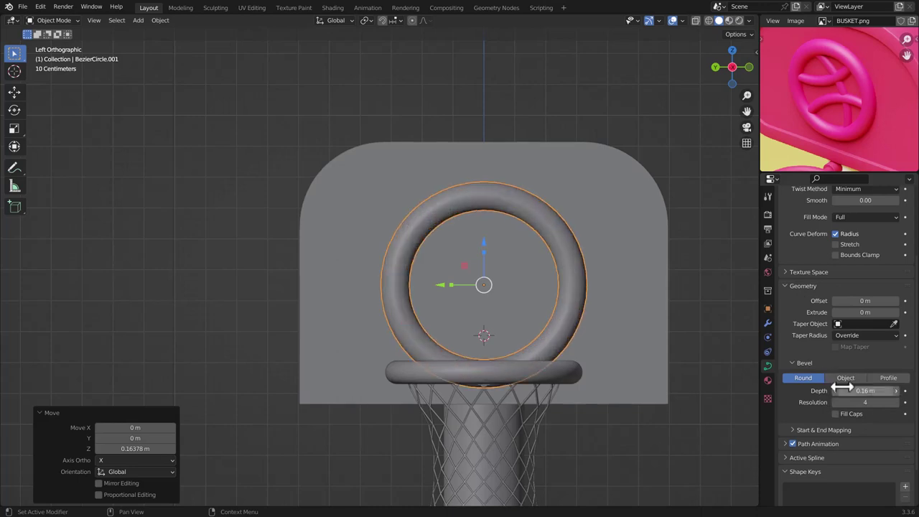
key(s)
click(629, 313)
middle_drag(630, 313, 525, 244)
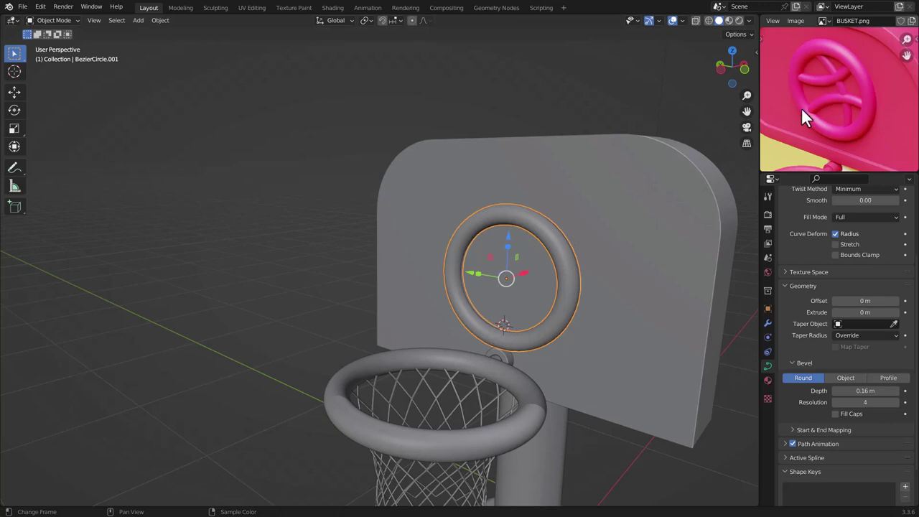
- Add a path curve at the 3D cursor and rotate it -90° in the top view, parallel to the backboard
key(shift+a)
mouse_move(500, 263)
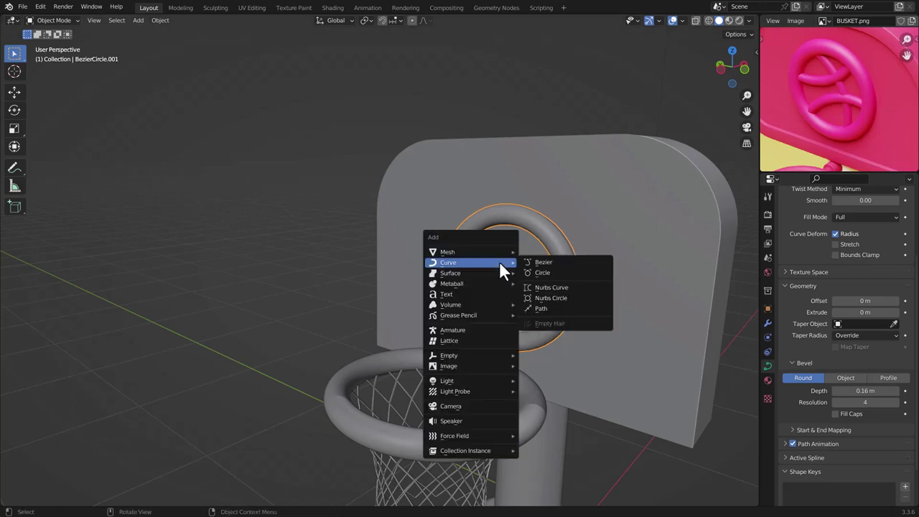
click(550, 308)
key(ctrl+KP_3)
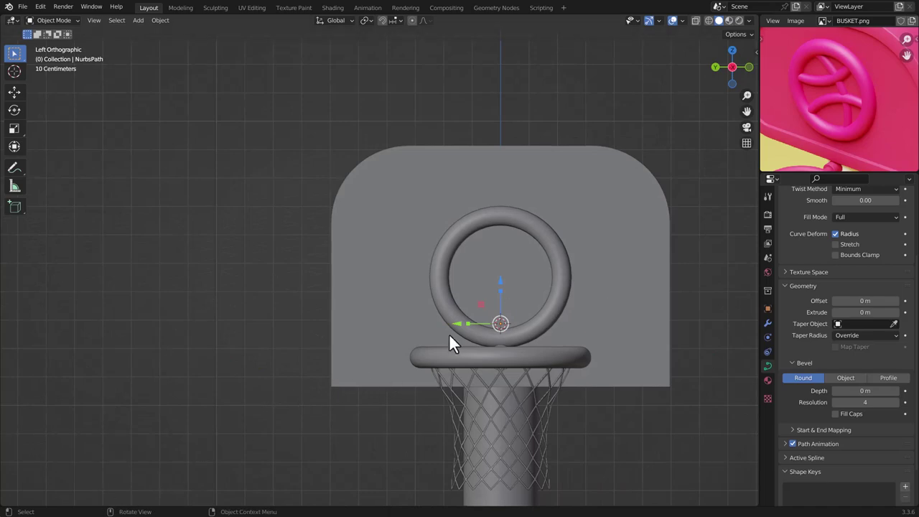
alt+middle_drag(515, 316, 549, 224)
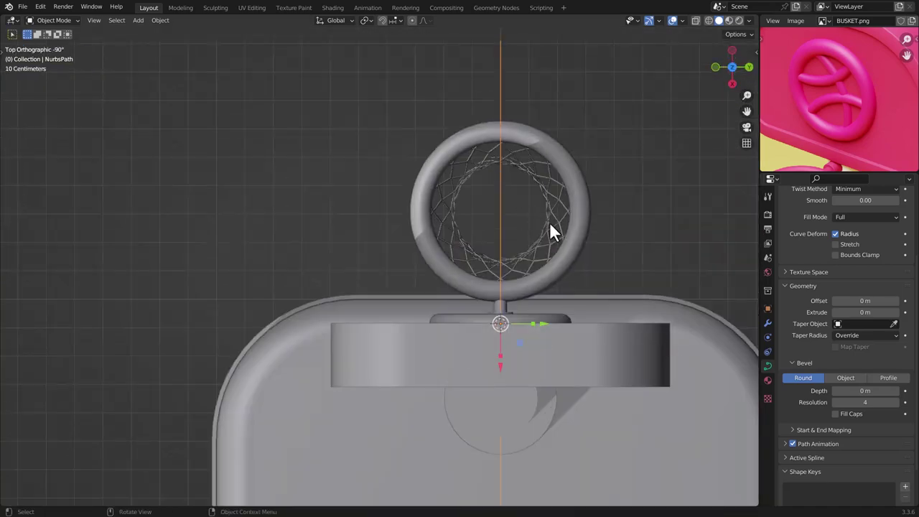
text(r-90)
key(Return)
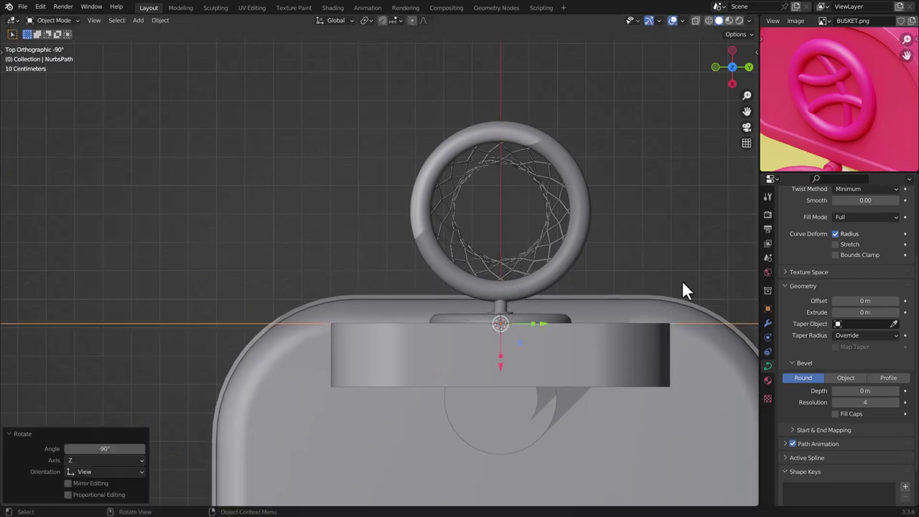
- Scale the path to about 0.128 and set its bevel depth to 0.18 m
key(s)
click(513, 304)
alt+middle_drag(513, 304, 565, 297)
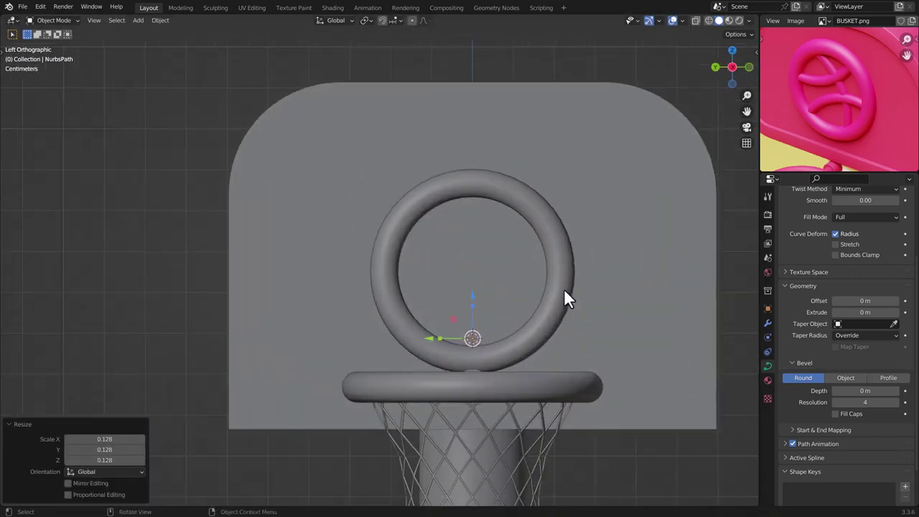
drag(862, 392, 875, 392)
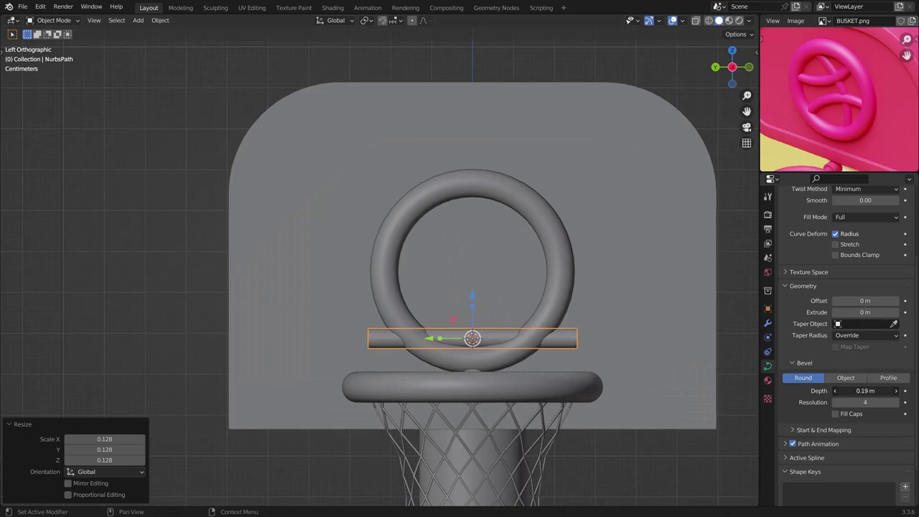
- Move the path up into the ring, scale it down to span the opening, and tilt it up to the right
scroll(567, 358, up, 2)
drag(436, 280, 437, 203)
key(s)
click(473, 254)
key(r)
click(527, 222)
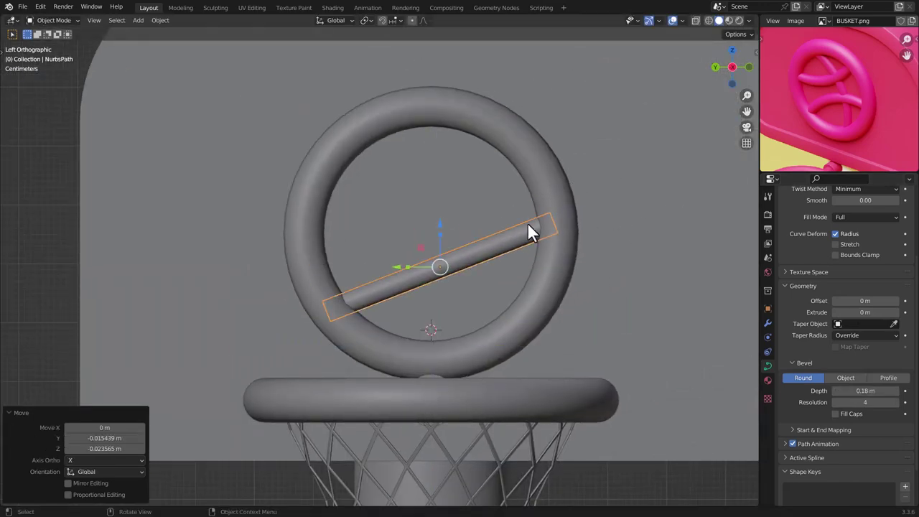
- Bend the path into an upward arc by raising its middle control points, and seat it in the ring's lower half
key(Tab)
key(g)
right_click(470, 284)
key(o)
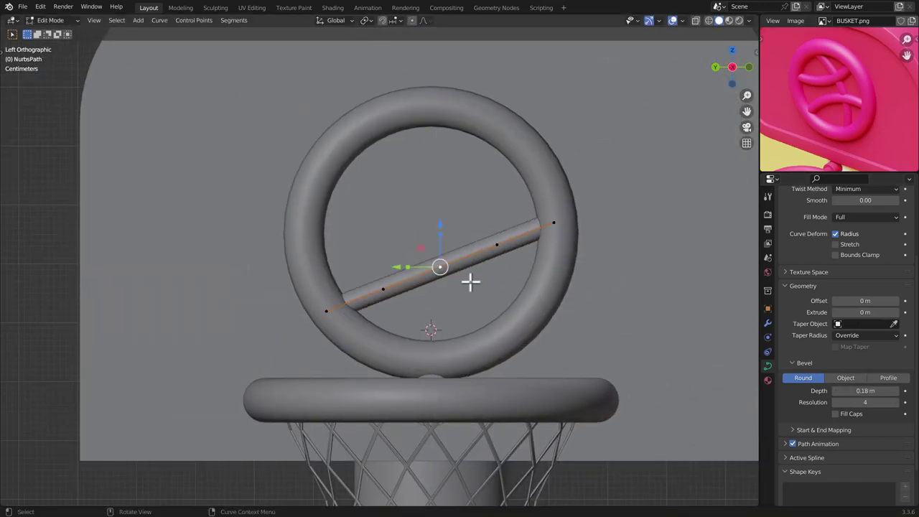
key(g)
right_click(522, 357)
drag(367, 253, 457, 306)
drag(363, 210, 509, 311)
key(g)
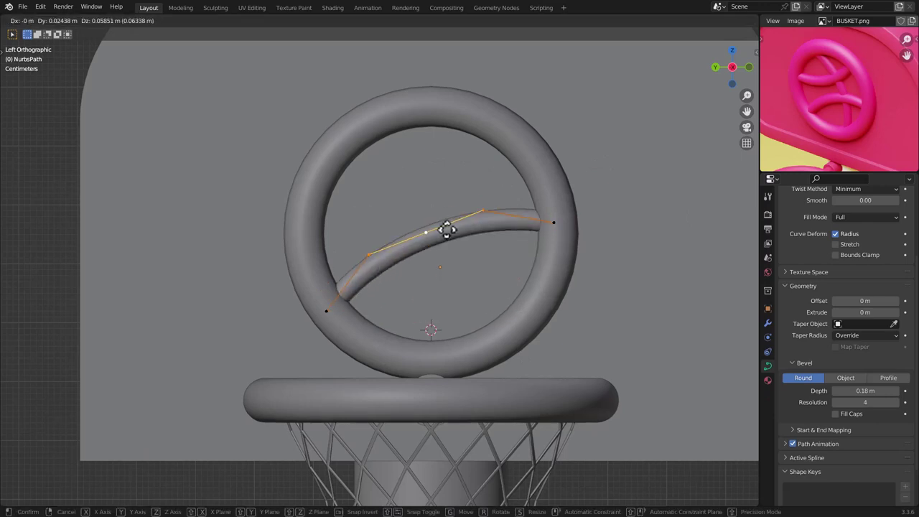
click(442, 214)
key(Tab)
drag(440, 259, 449, 276)
- Duplicate the arc, rotate it to curve the opposite way, and fit it smaller into the ring's upper left
key(shift+d)
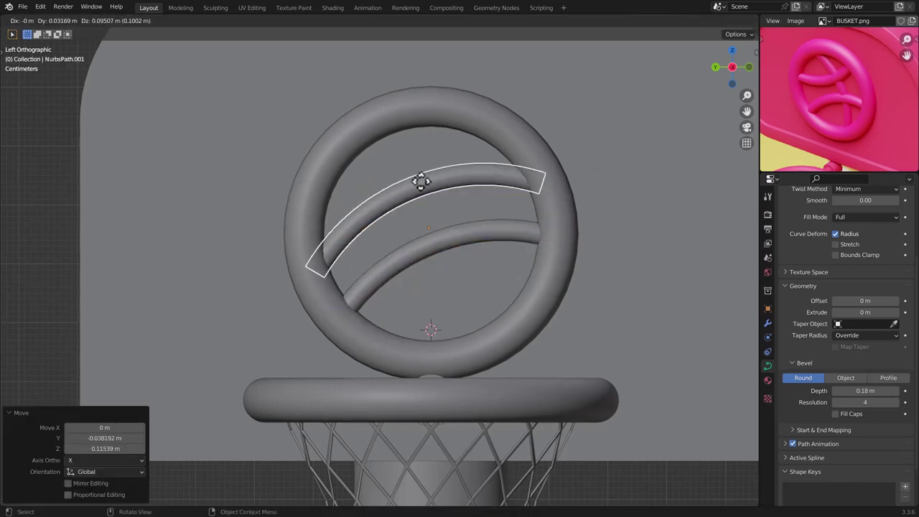
right_click(421, 180)
key(r)
click(441, 344)
key(g)
click(393, 212)
key(s)
click(591, 230)
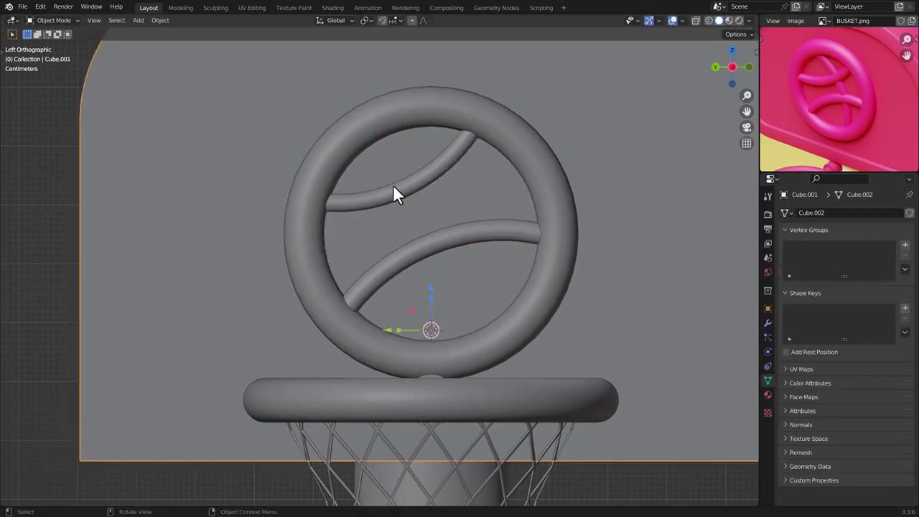
- Duplicate the upper arc, rotate it near vertical, scale it by about 1.295, and place it across both seams
click(394, 188)
key(shift+d)
right_click(488, 190)
key(r)
click(529, 262)
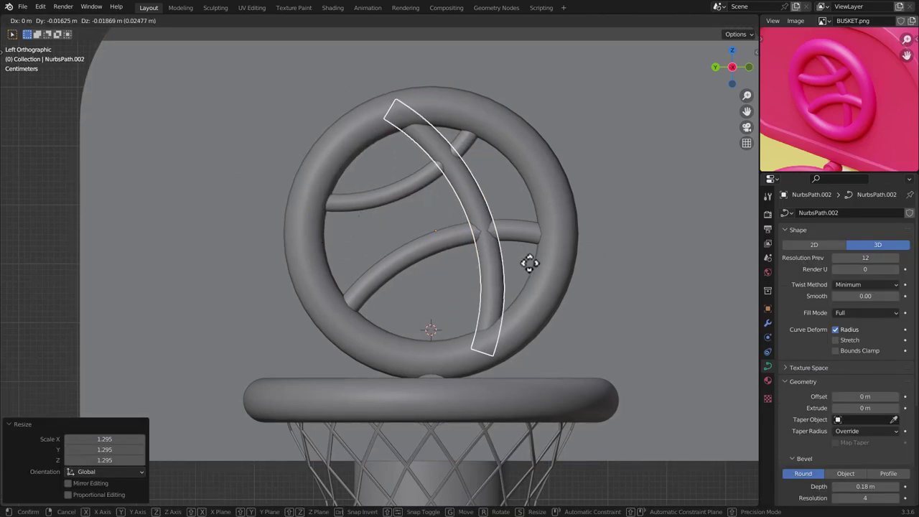
middle_drag(529, 263, 547, 225)
scroll(516, 272, down, 4)
shift+middle_drag(496, 295, 424, 233)
scroll(395, 247, down, 3)
key(shift+a)
click(446, 238)
key(s)
click(748, 312)
key(g)
key(z)
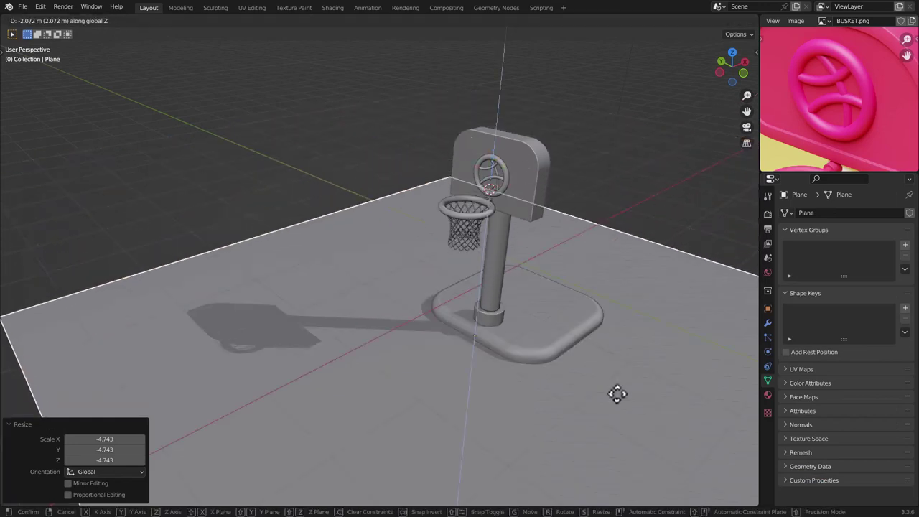
click(618, 394)
key(ctrl+z)
key(ctrl+z)
key(ctrl+z)
- Add a ground plane, scale it by about -4.743, and lower it about 2.304 m along Z beneath the base
key(shift+a)
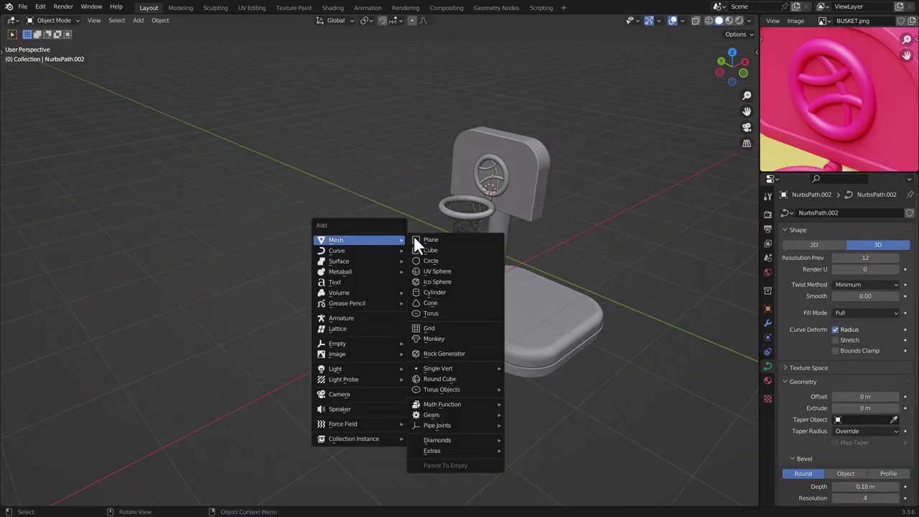
click(431, 237)
key(s)
click(747, 312)
key(g)
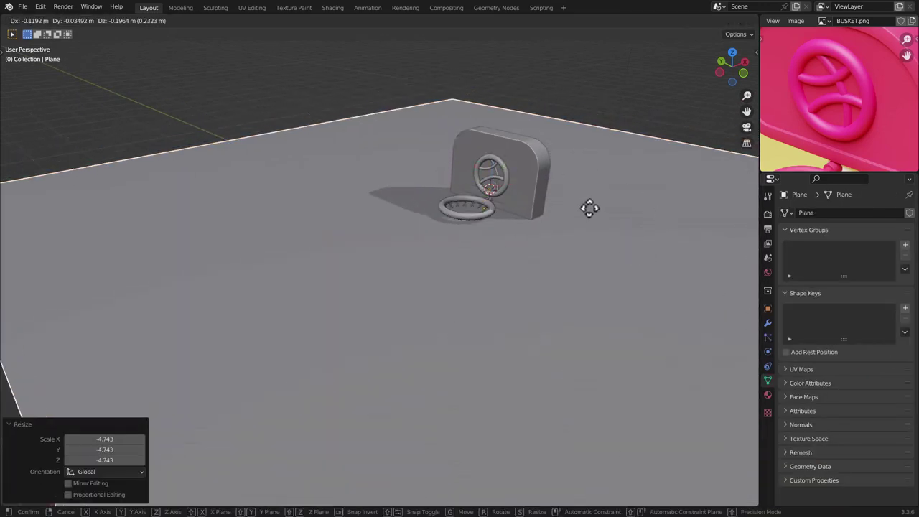
key(x)
key(y)
key(z)
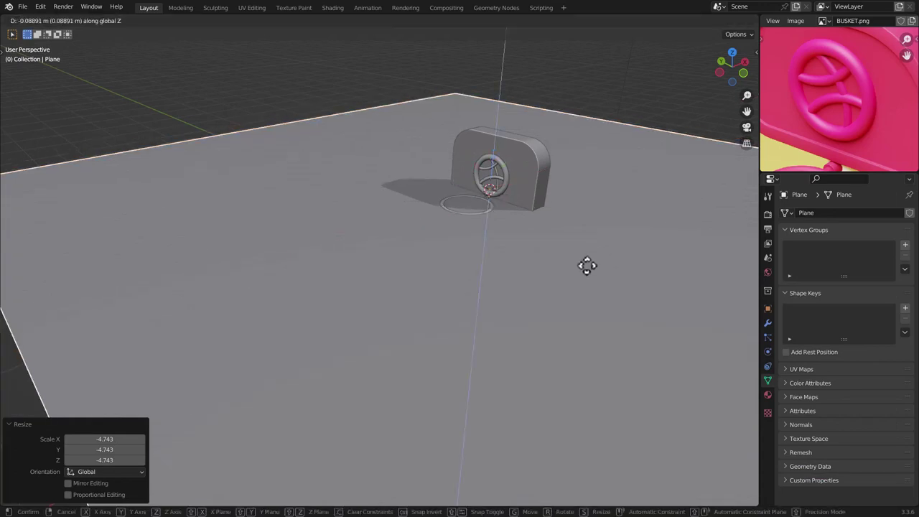
click(622, 405)
- Fine-tune the plane's height along Z in the front view so it meets the underside of the base
key(KP_1)
scroll(535, 319, up, 4)
scroll(549, 334, up, 4)
shift+middle_drag(540, 327, 507, 123)
key(g)
key(z)
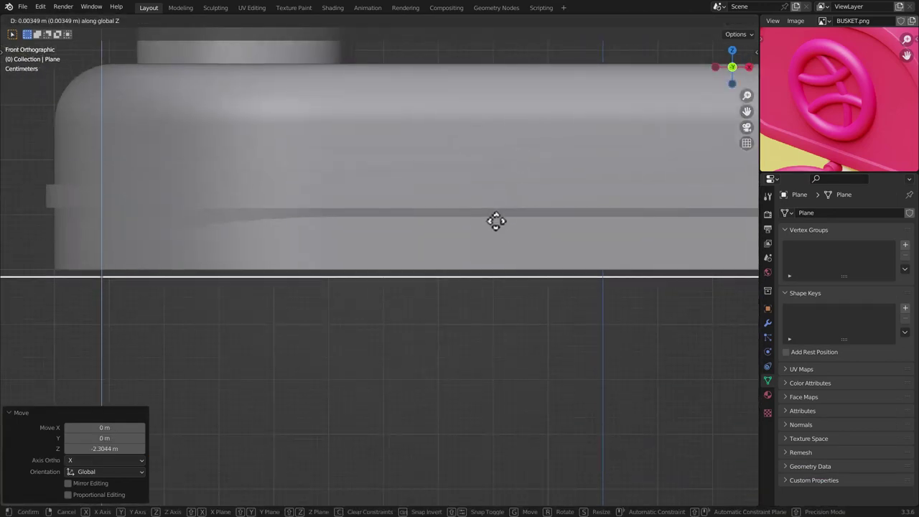
click(494, 210)
- Enlarge the ground plane by about 1.842 along X and Y, leaving Z unscaled
middle_drag(494, 210, 502, 213)
scroll(502, 212, down, 8)
scroll(506, 212, down, 5)
key(s)
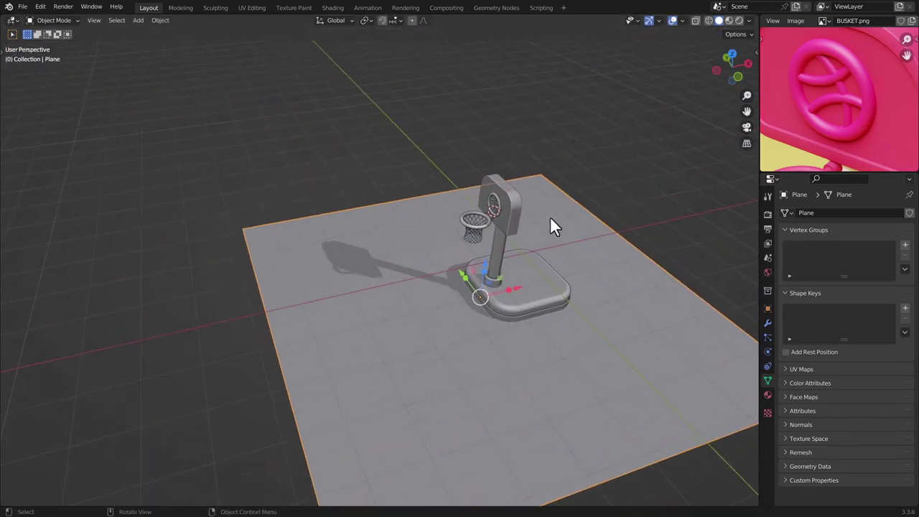
click(685, 237)
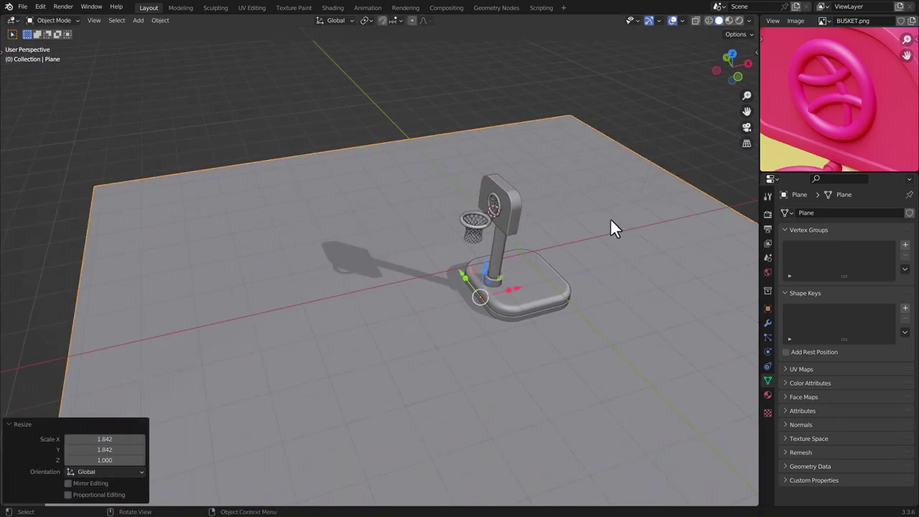